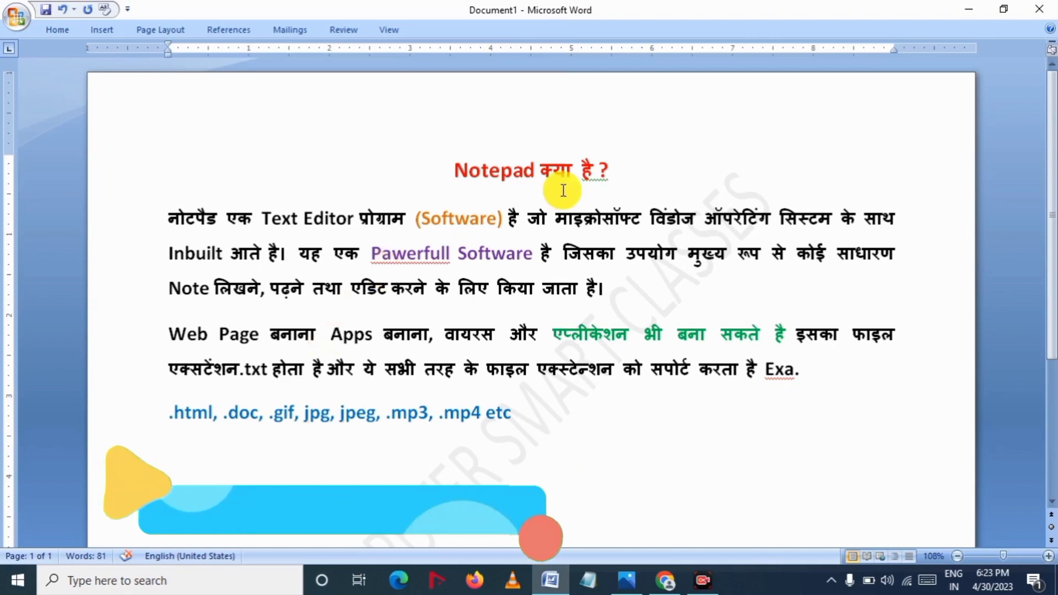
Minimize the Word document, then open Notepad from the Windows Accessories programs and reposition its window on the desktop
{"action": "left_click", "coordinate": [976, 8]}
{"action": "left_click", "coordinate": [977, 7]}
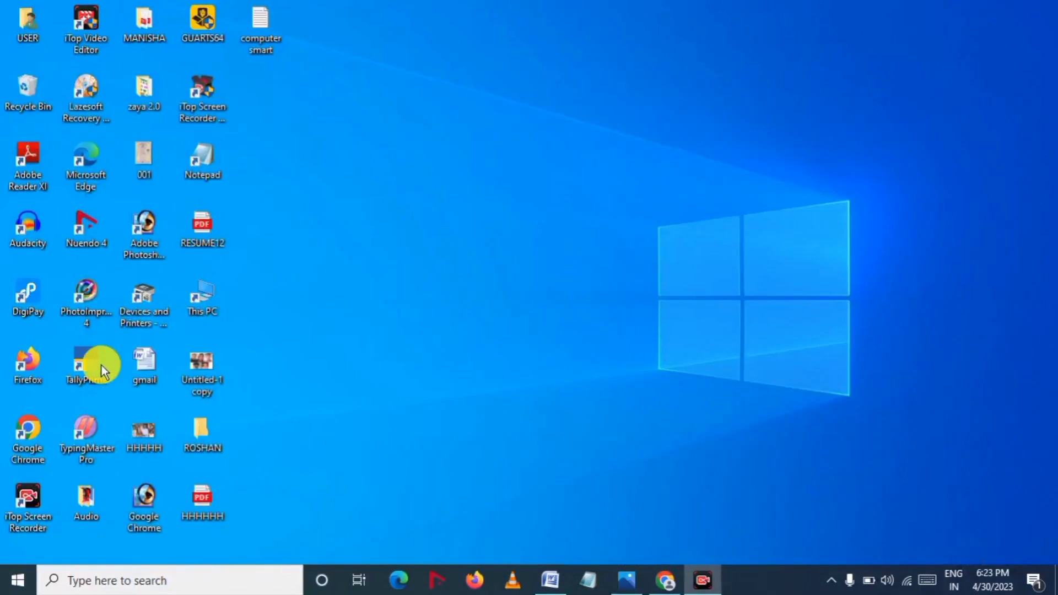
{"action": "left_click", "coordinate": [10, 584]}
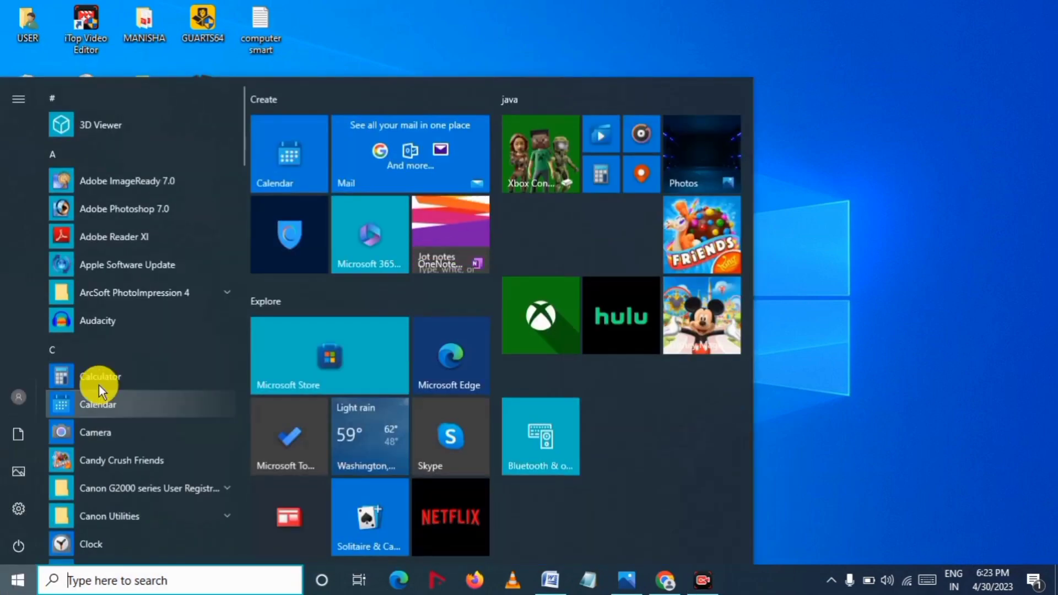
{"action": "scroll", "coordinate": [100, 385], "scroll_direction": "down", "scroll_amount": 5}
{"action": "scroll", "coordinate": [107, 293], "scroll_direction": "down", "scroll_amount": 4}
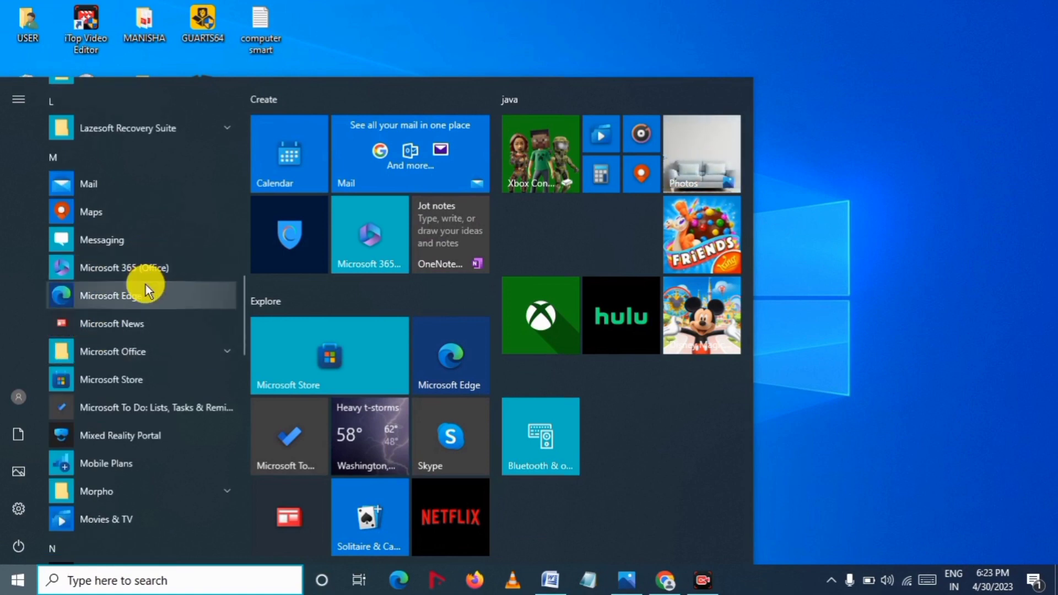
{"action": "scroll", "coordinate": [146, 284], "scroll_direction": "down", "scroll_amount": 3}
{"action": "scroll", "coordinate": [151, 292], "scroll_direction": "down", "scroll_amount": 4}
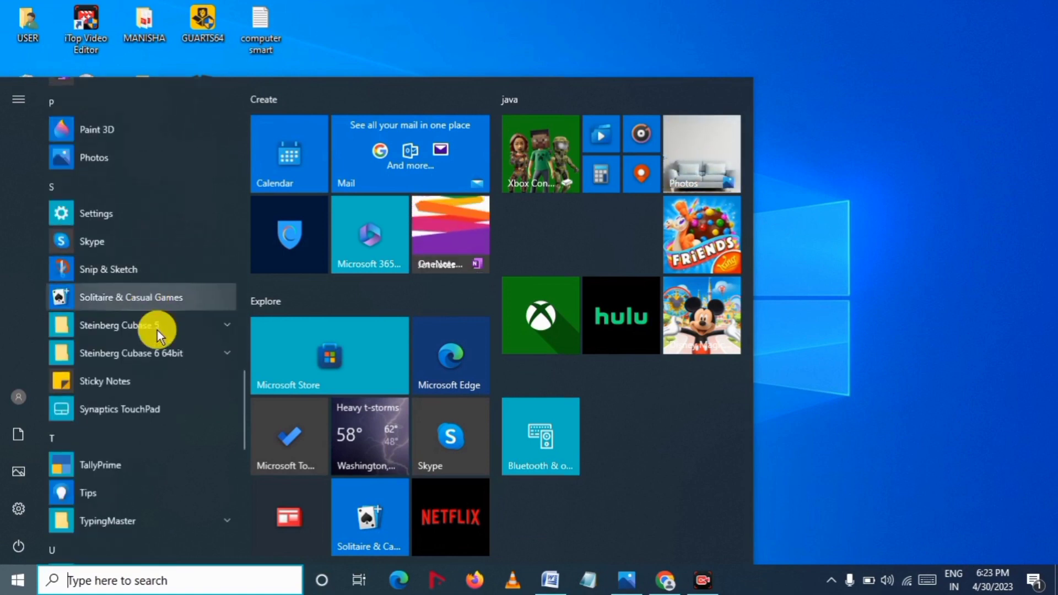
{"action": "scroll", "coordinate": [157, 330], "scroll_direction": "down", "scroll_amount": 3}
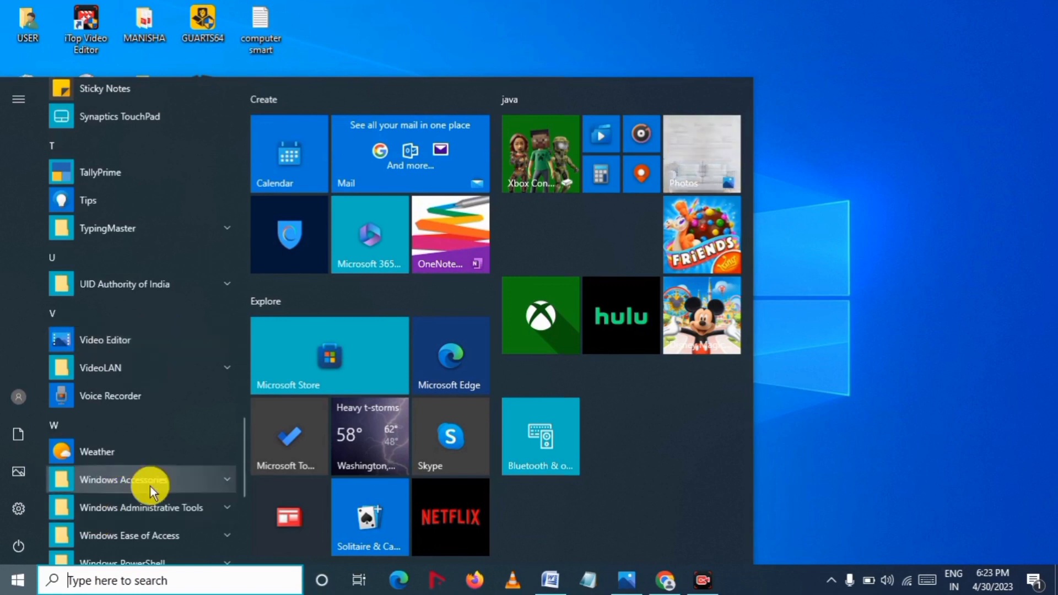
{"action": "left_click", "coordinate": [208, 478]}
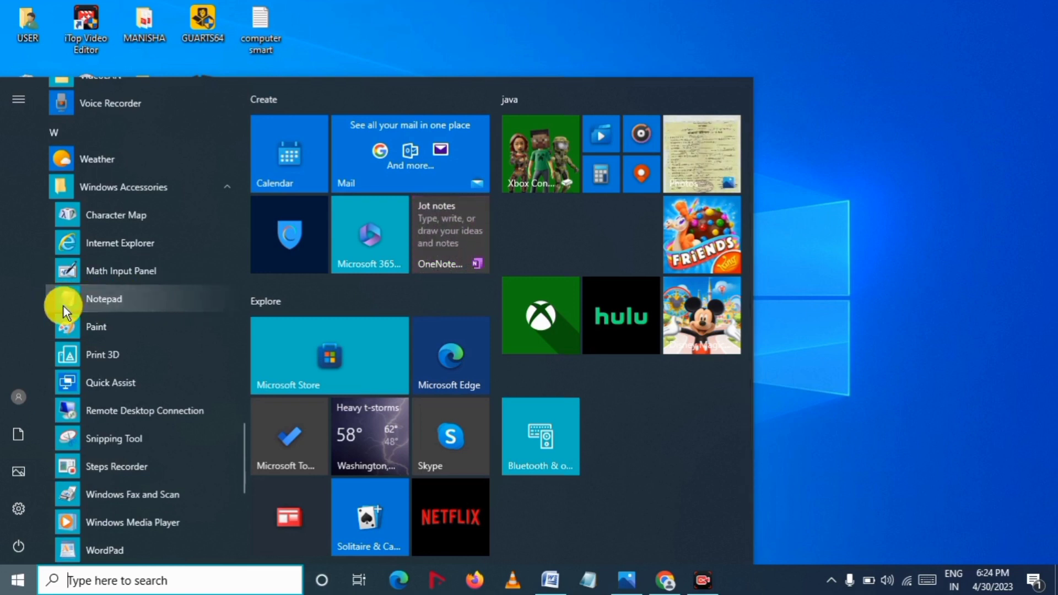
{"action": "left_click", "coordinate": [101, 302]}
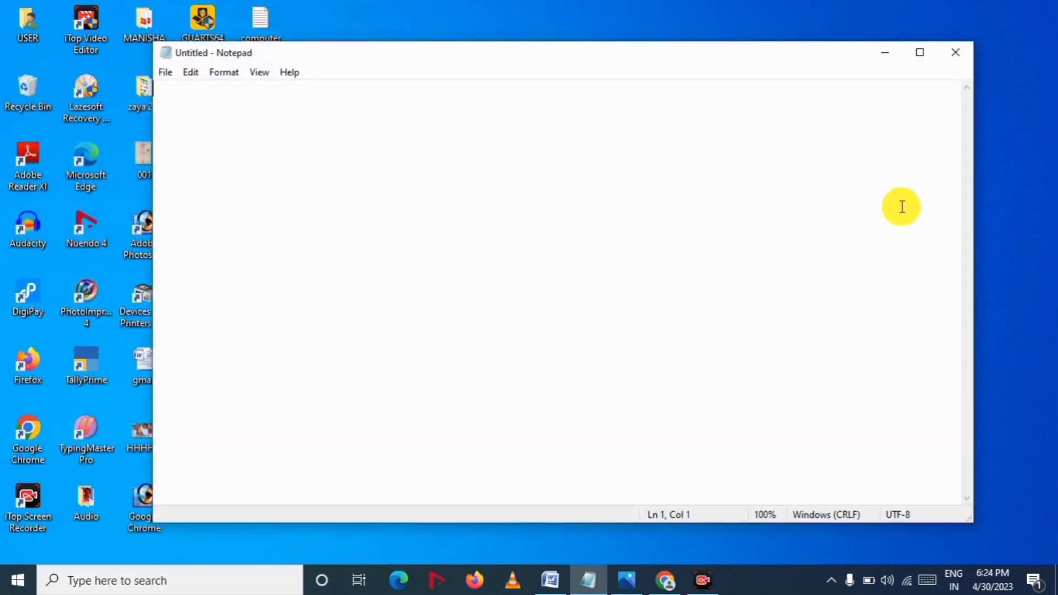
{"action": "left_click_drag", "start_coordinate": [556, 61], "coordinate": [501, 71]}
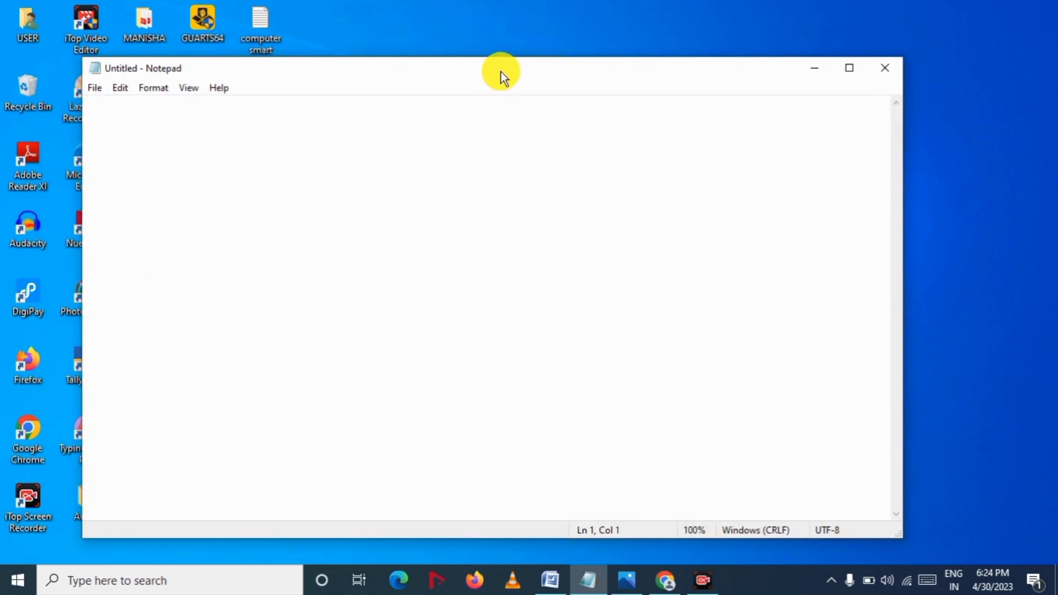
Close Notepad and relaunch it through the Windows Run dialog with the command "notepad"
{"action": "left_click", "coordinate": [893, 71]}
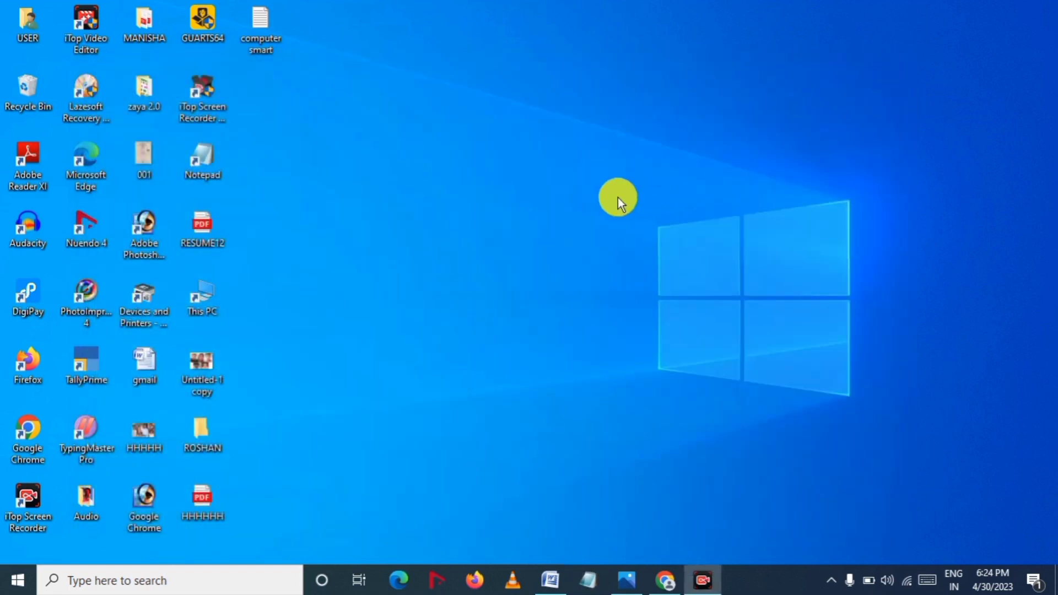
{"action": "key", "text": "super+r"}
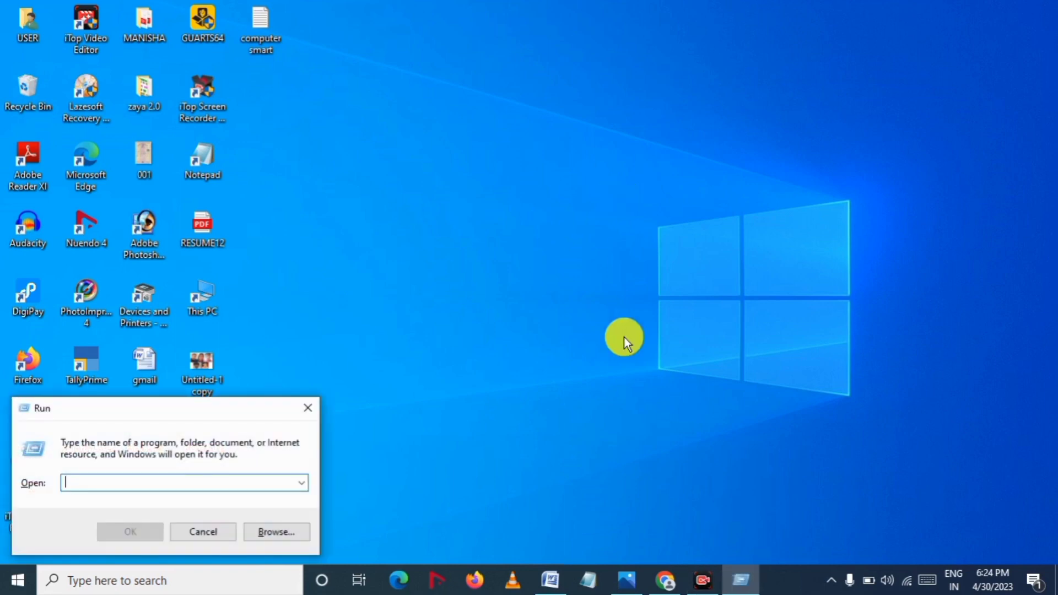
{"action": "left_click_drag", "start_coordinate": [124, 422], "coordinate": [563, 160]}
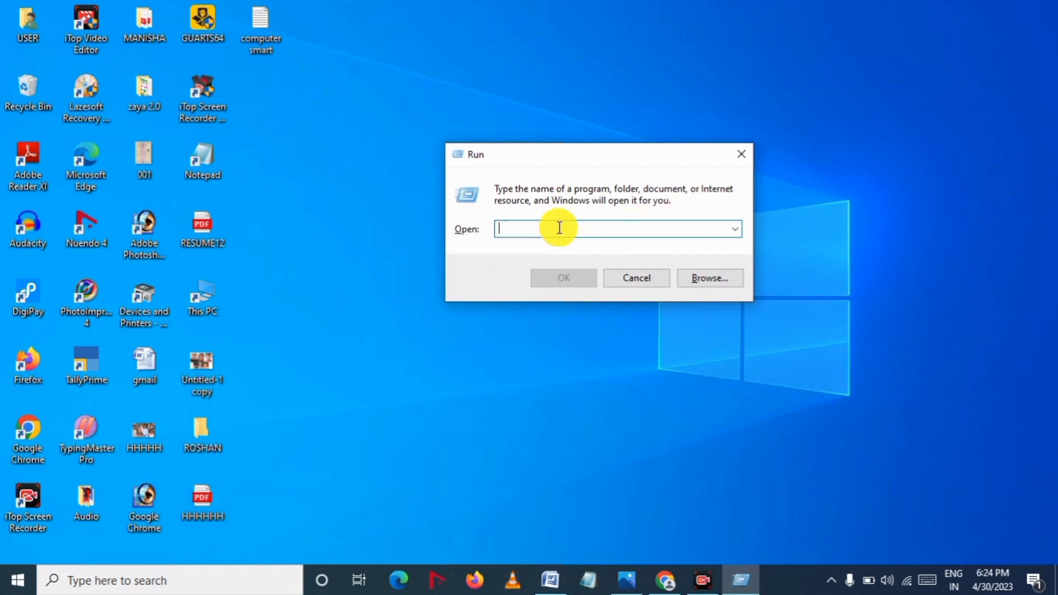
{"action": "type", "text": "notepad"}
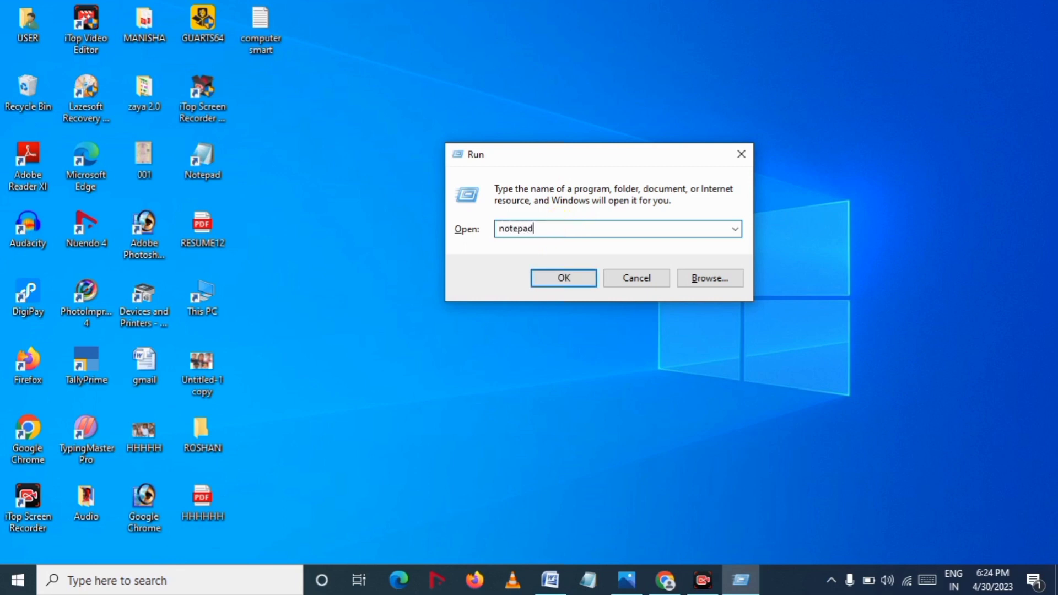
{"action": "key", "text": "Return"}
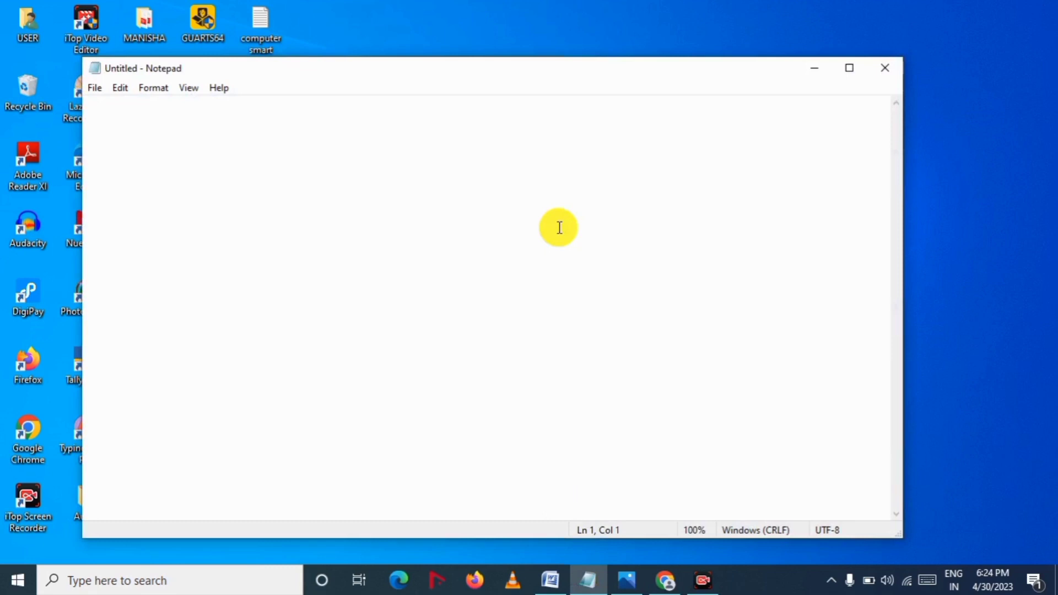
{"action": "left_click_drag", "start_coordinate": [450, 70], "coordinate": [525, 63]}
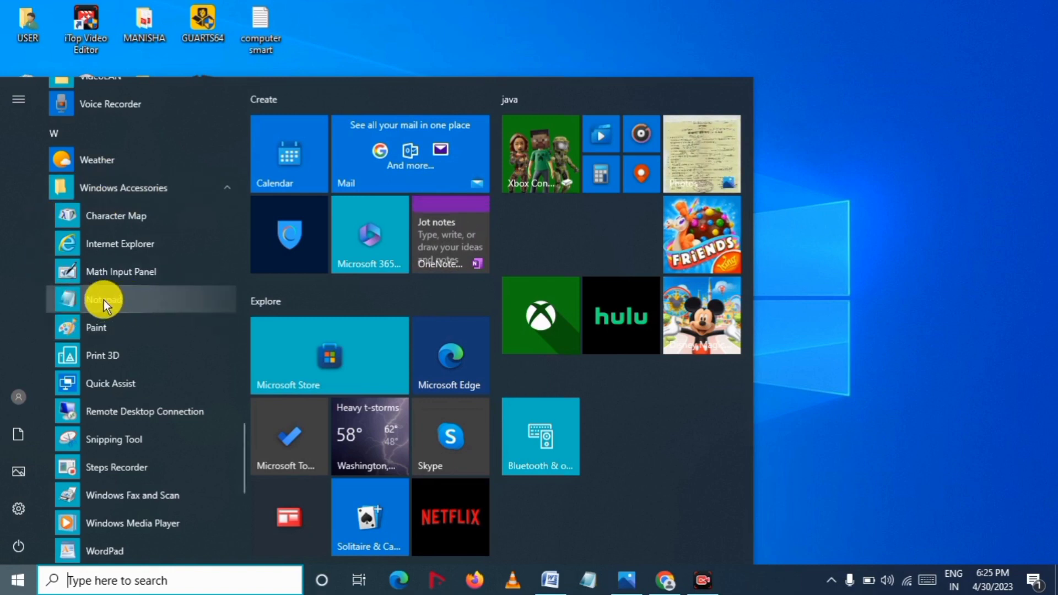
Place a Notepad shortcut among the desktop icons above RESUME12 and open Notepad from it
{"action": "left_click_drag", "start_coordinate": [487, 269], "coordinate": [849, 217]}
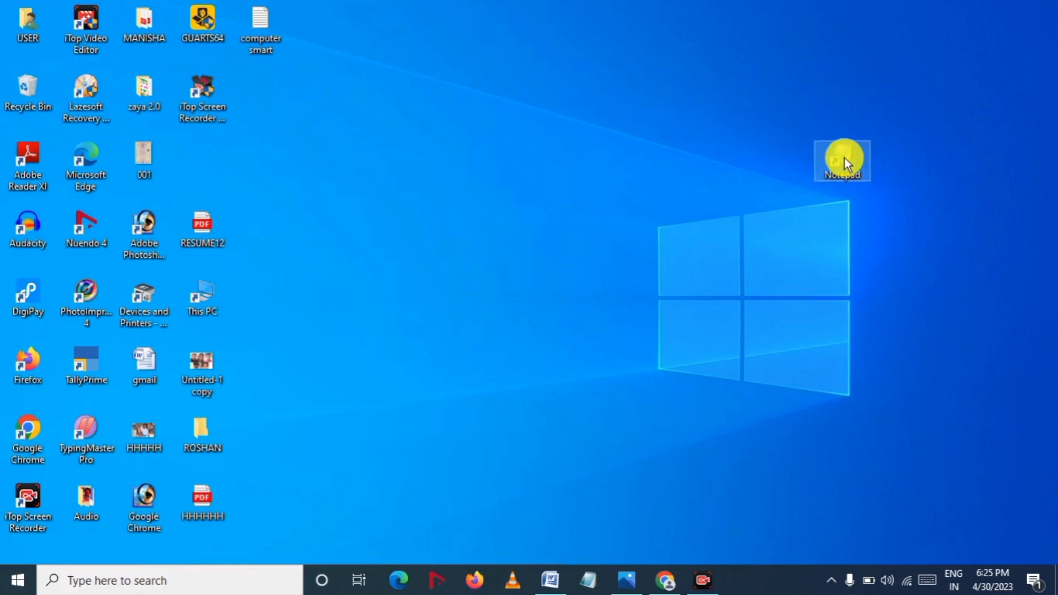
{"action": "left_click_drag", "start_coordinate": [846, 160], "coordinate": [220, 177]}
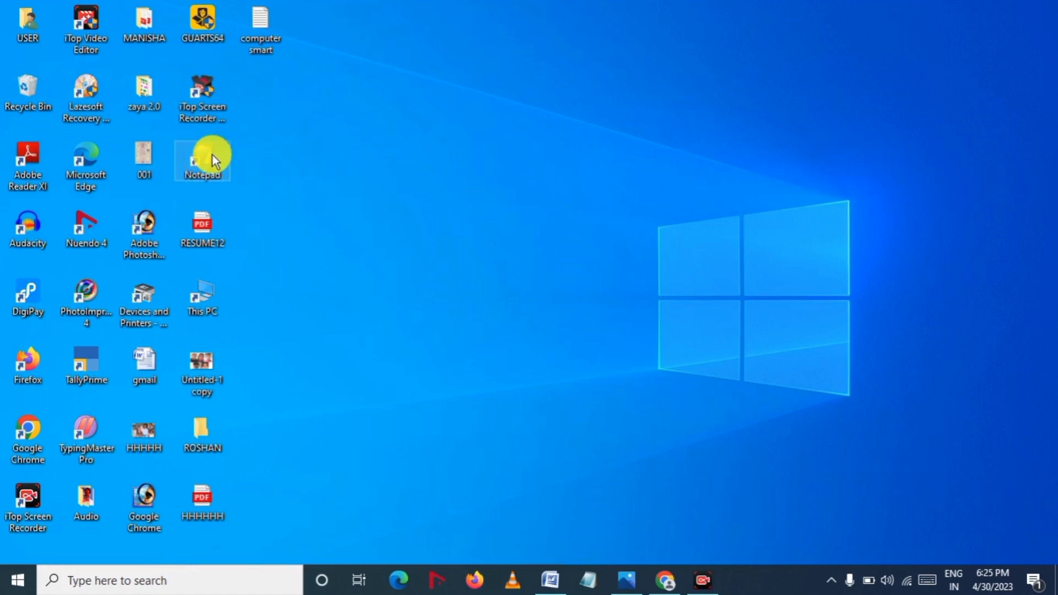
{"action": "double_click", "coordinate": [211, 159]}
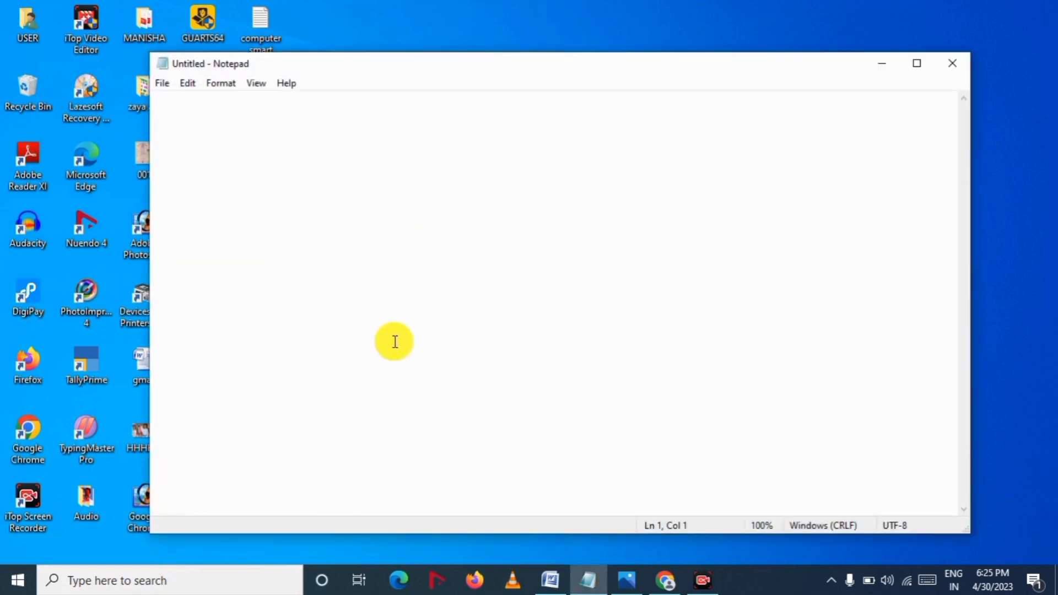
{"action": "left_click_drag", "start_coordinate": [570, 73], "coordinate": [544, 72]}
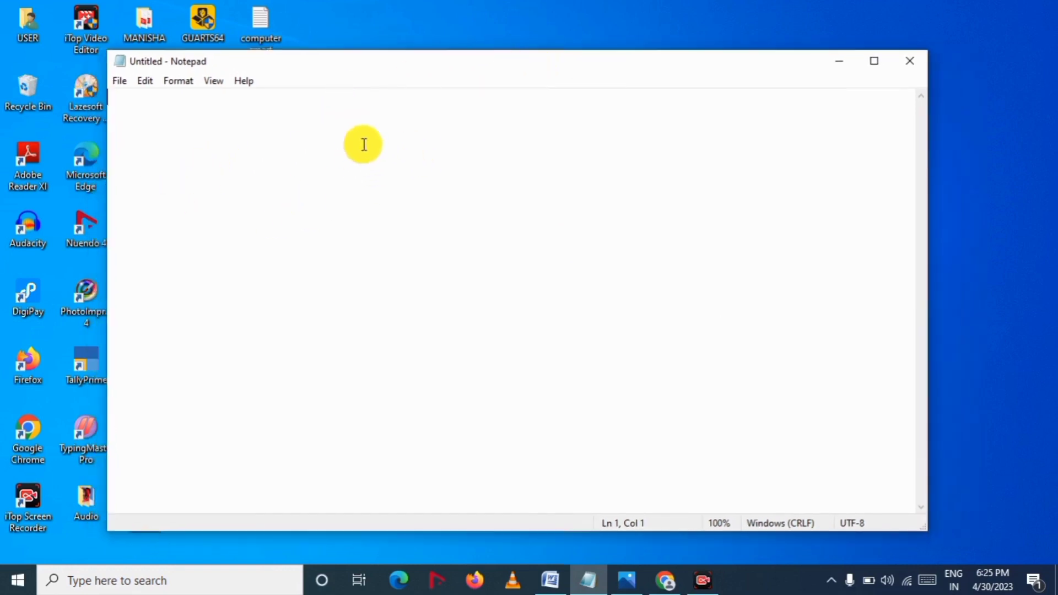
{"action": "left_click_drag", "start_coordinate": [418, 69], "coordinate": [439, 68]}
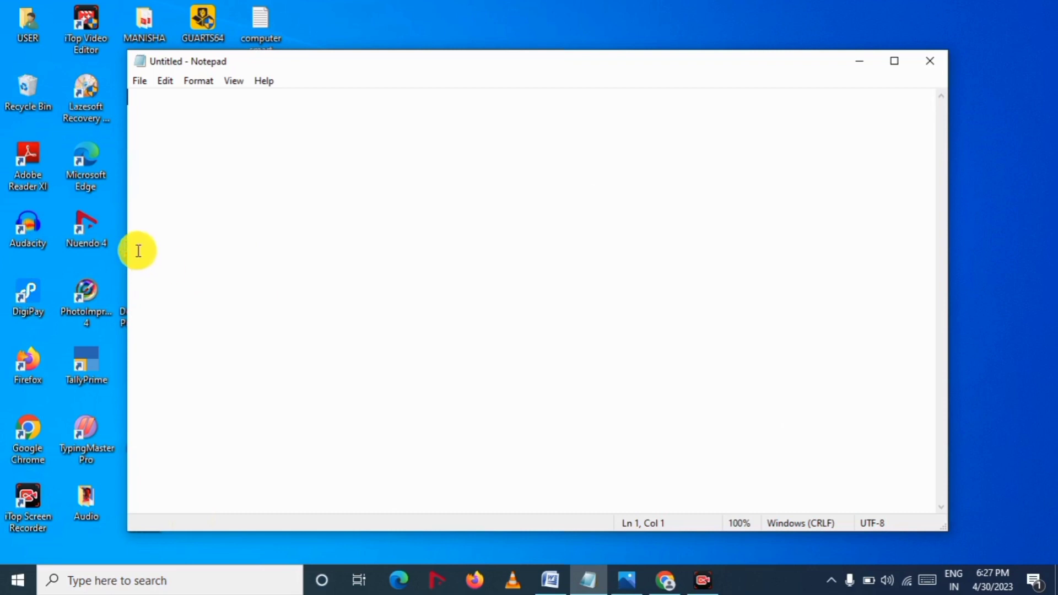
Resize the blank Notepad window by adjusting all four of its edges and its lower corner
{"action": "left_click_drag", "start_coordinate": [127, 244], "coordinate": [285, 238]}
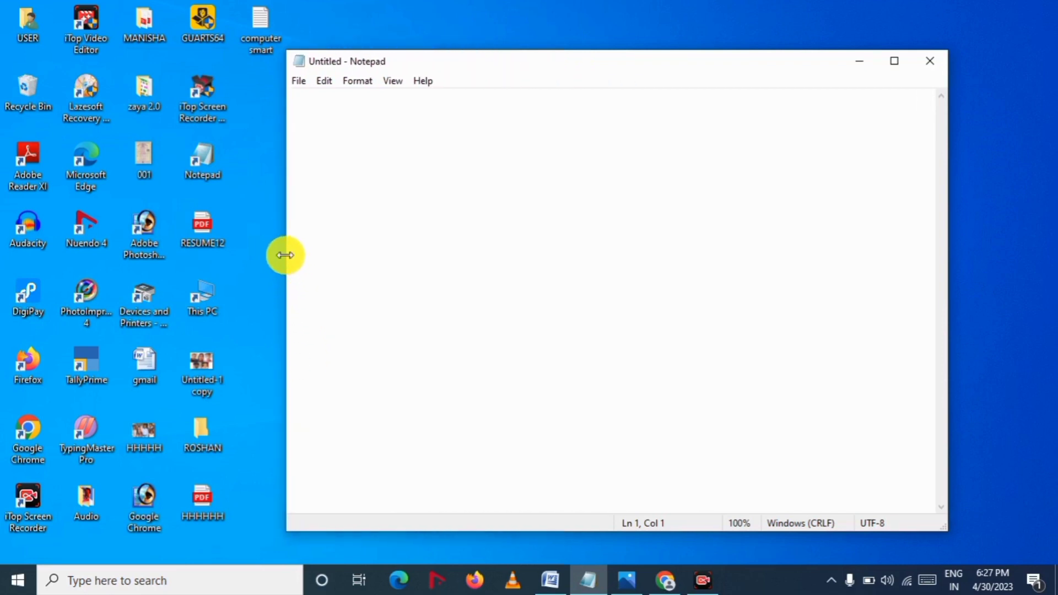
{"action": "left_click_drag", "start_coordinate": [285, 255], "coordinate": [237, 293]}
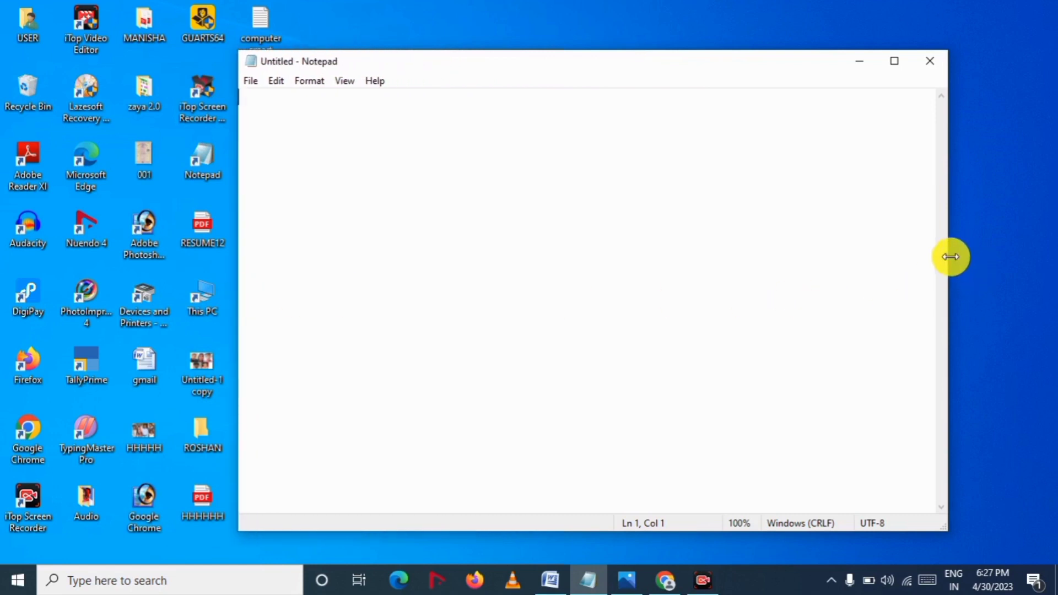
{"action": "left_click_drag", "start_coordinate": [950, 256], "coordinate": [995, 255]}
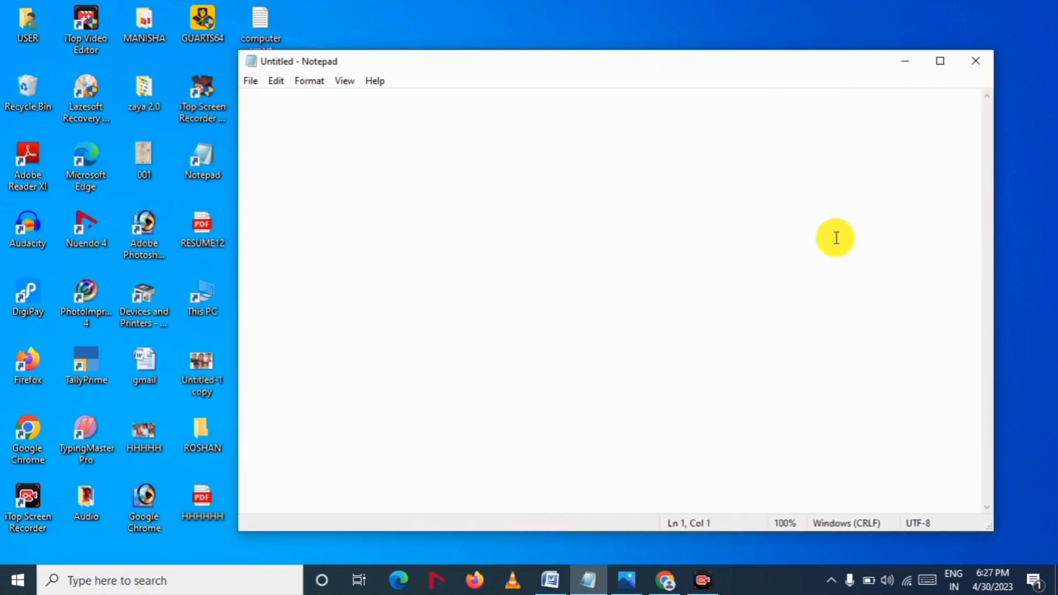
{"action": "mouse_move", "coordinate": [618, 50]}
{"action": "left_mouse_down"}
{"action": "mouse_move", "coordinate": [619, 206]}
{"action": "mouse_move", "coordinate": [637, 309]}
{"action": "mouse_move", "coordinate": [610, 151]}
{"action": "mouse_move", "coordinate": [605, 20]}
{"action": "mouse_move", "coordinate": [605, 42]}
{"action": "left_mouse_up"}
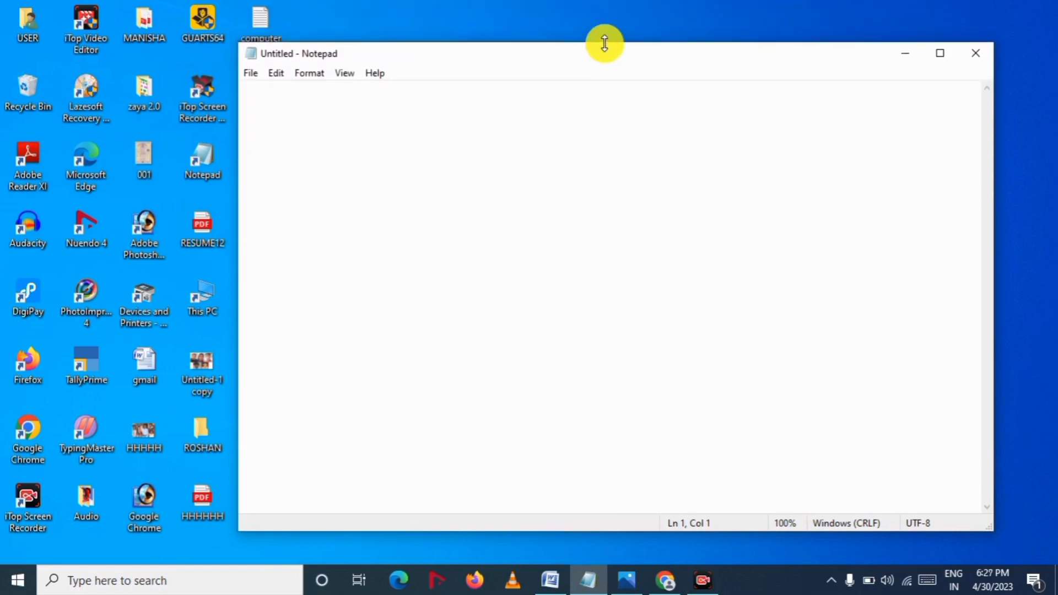
{"action": "left_click_drag", "start_coordinate": [563, 532], "coordinate": [533, 498]}
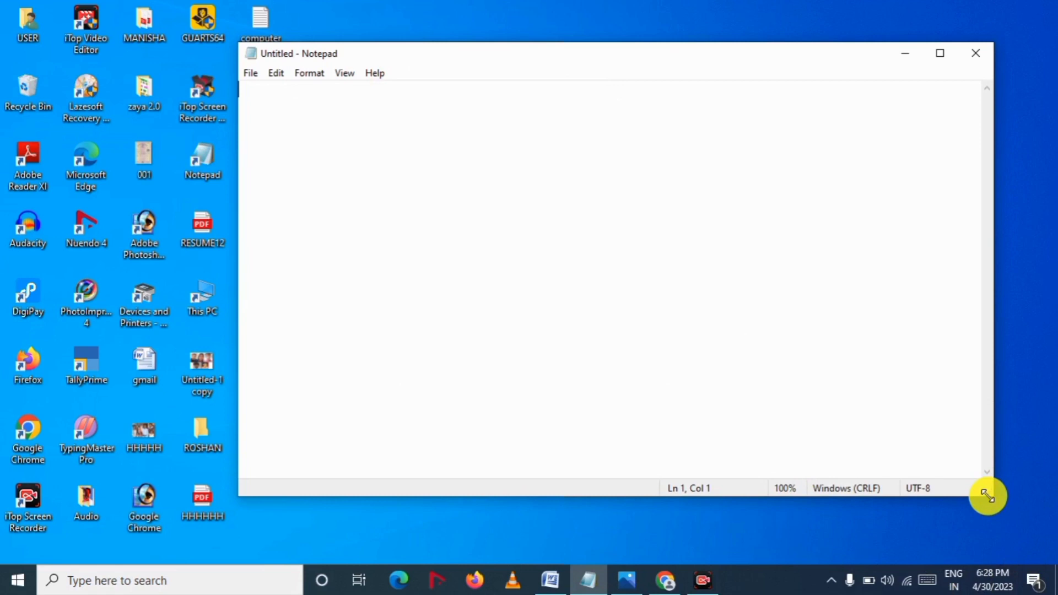
{"action": "left_click_drag", "start_coordinate": [987, 496], "coordinate": [874, 480]}
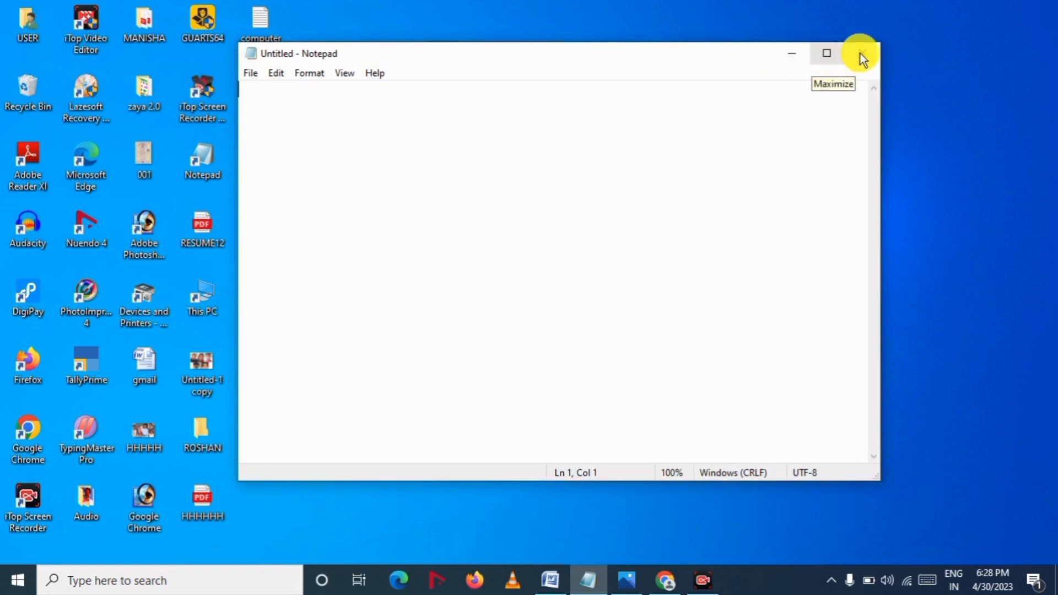
Minimize the Notepad window and bring it back, and maximize it and return it to its smaller size
{"action": "left_click", "coordinate": [801, 49]}
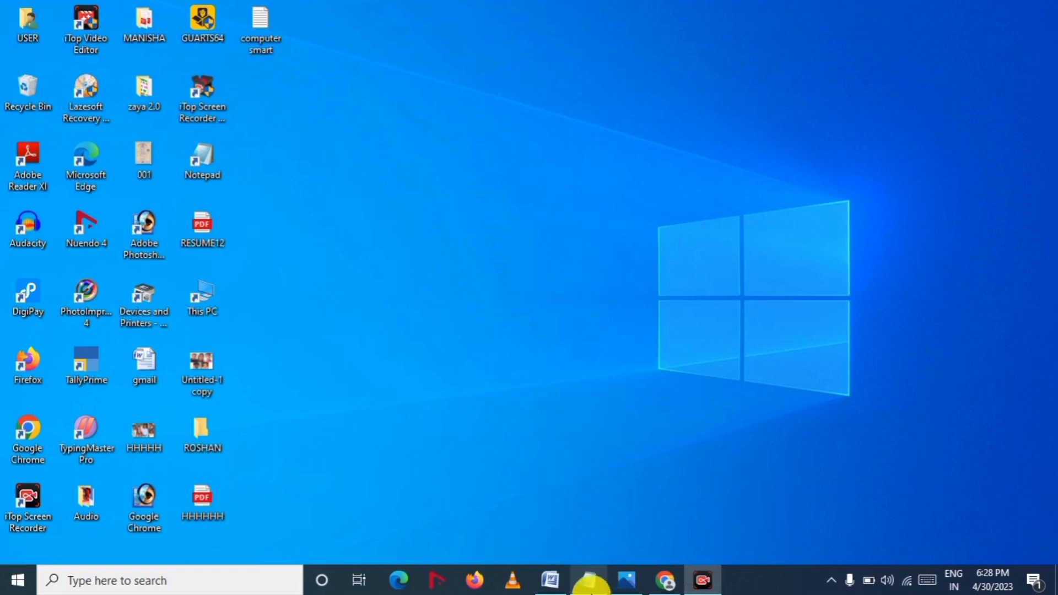
{"action": "mouse_move", "coordinate": [582, 588]}
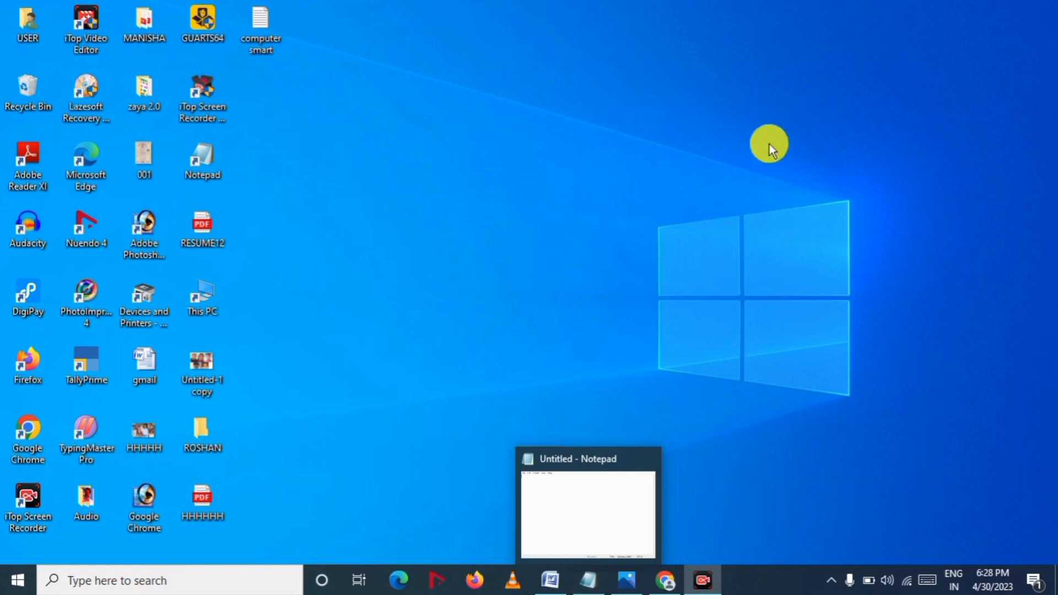
{"action": "left_click", "coordinate": [595, 592]}
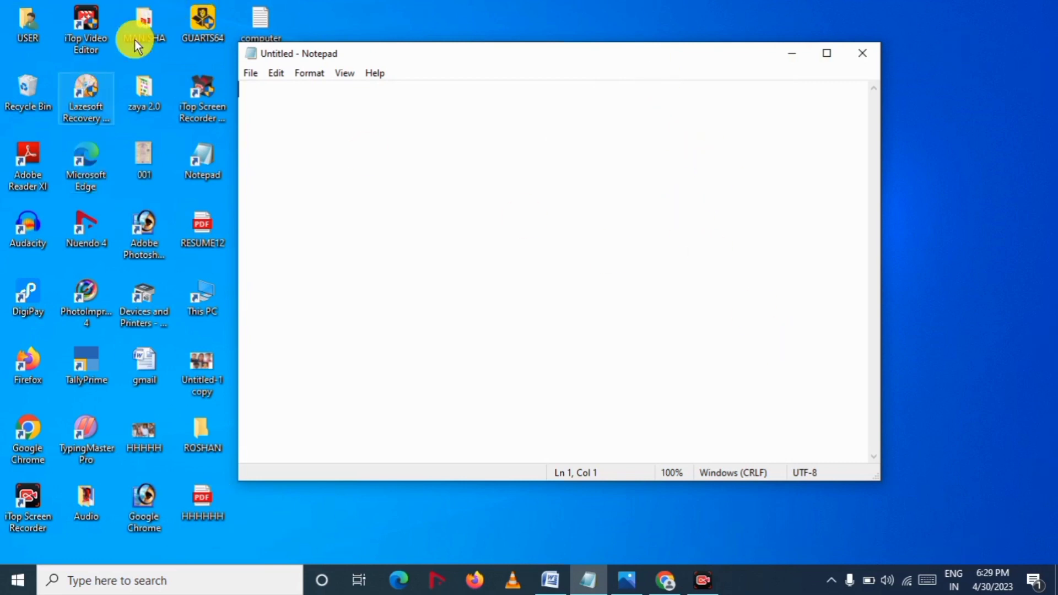
{"action": "left_click", "coordinate": [834, 59]}
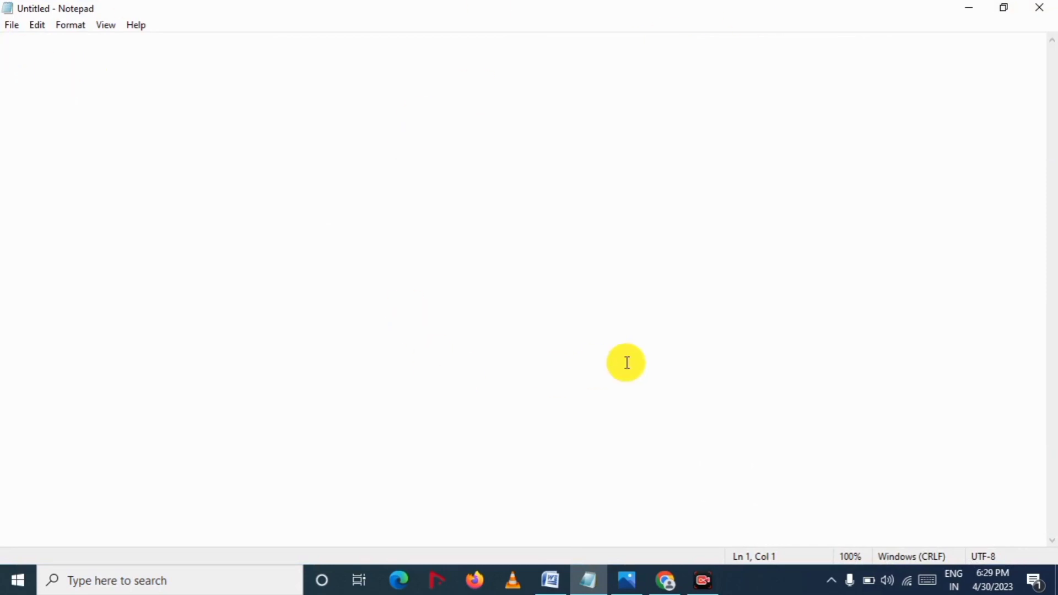
{"action": "left_click", "coordinate": [1005, 12]}
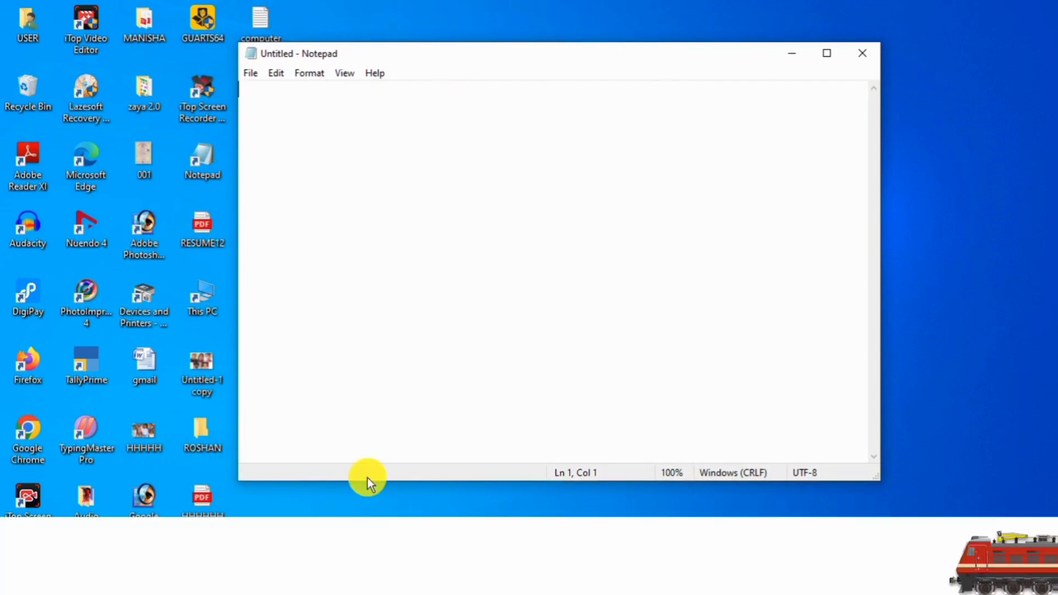
Close the blank Notepad window and reopen Notepad from its desktop shortcut
{"action": "left_click", "coordinate": [862, 54]}
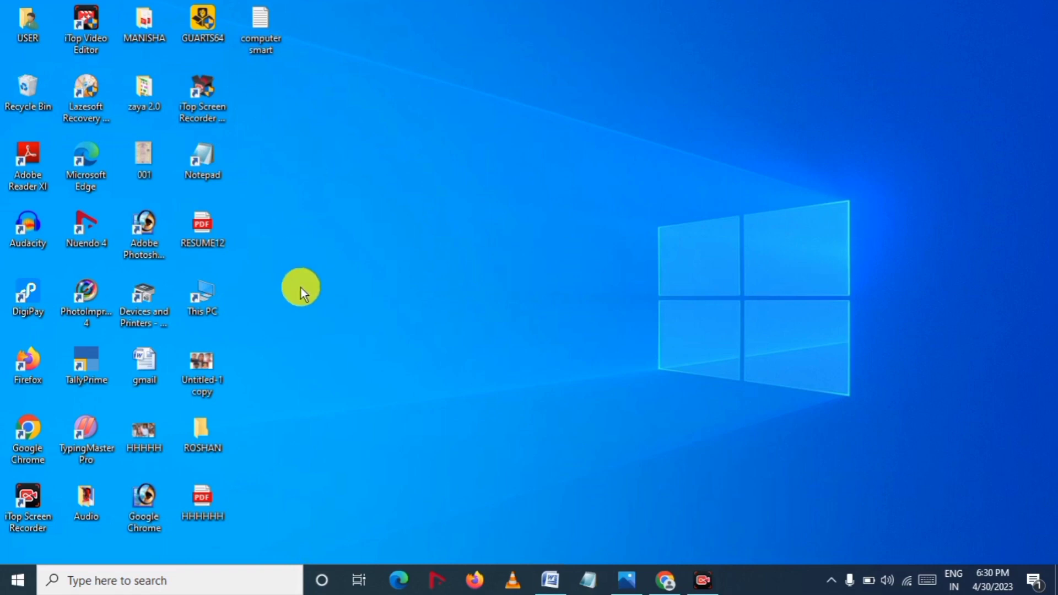
{"action": "double_click", "coordinate": [213, 166]}
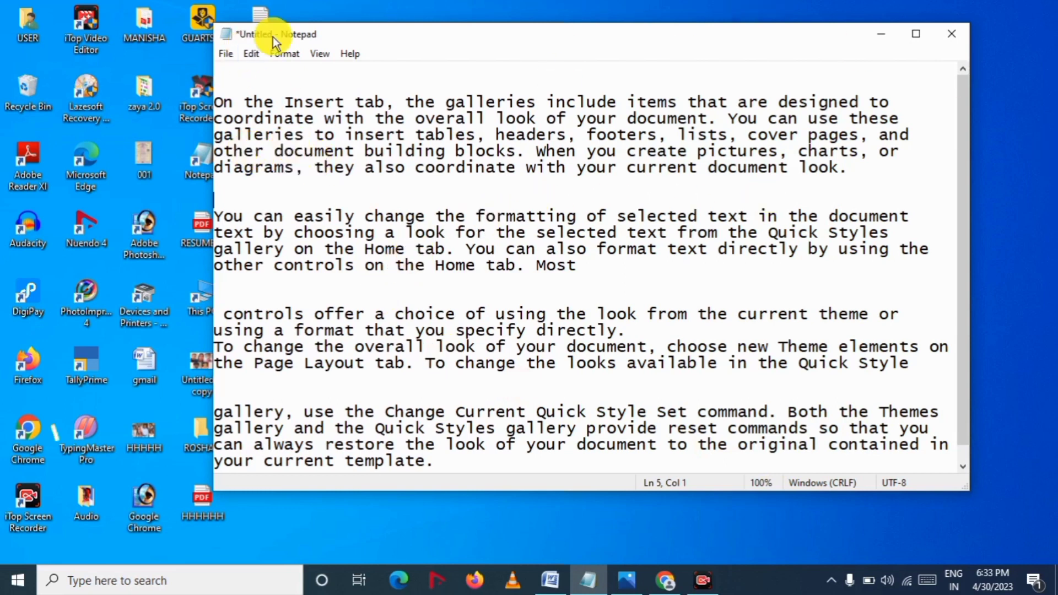
Start a new document without saving the current text, and paste the copied sample text into it
{"action": "left_click", "coordinate": [220, 57]}
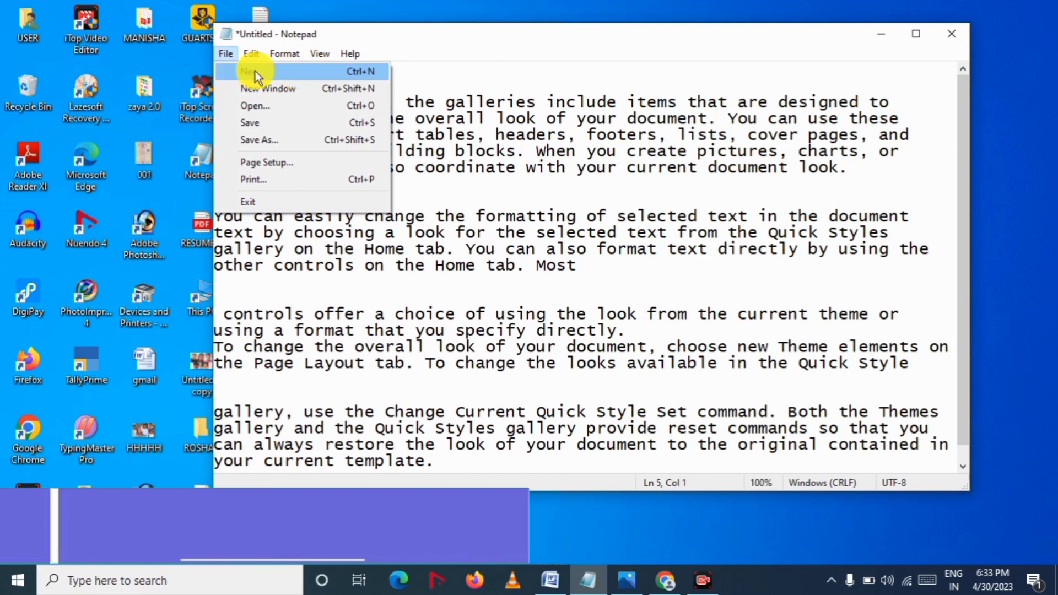
{"action": "left_click", "coordinate": [620, 173]}
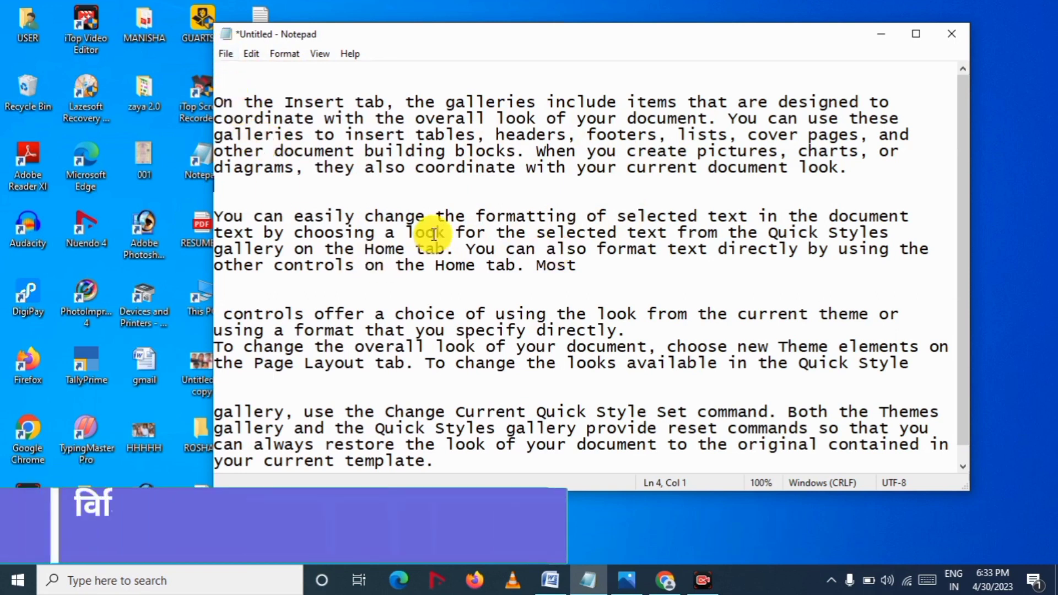
{"action": "left_click", "coordinate": [219, 55]}
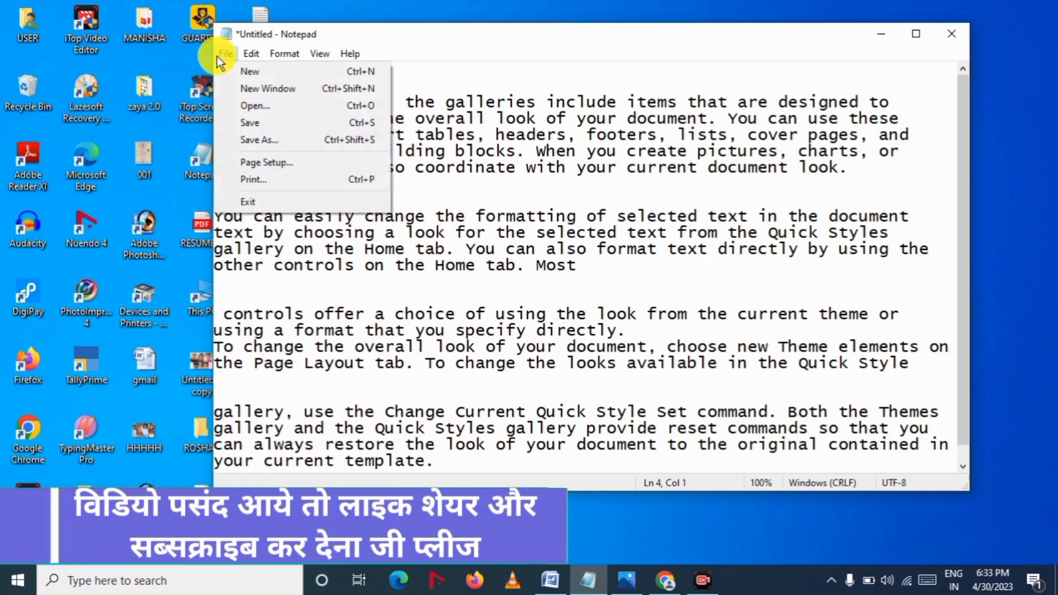
{"action": "left_click", "coordinate": [246, 74]}
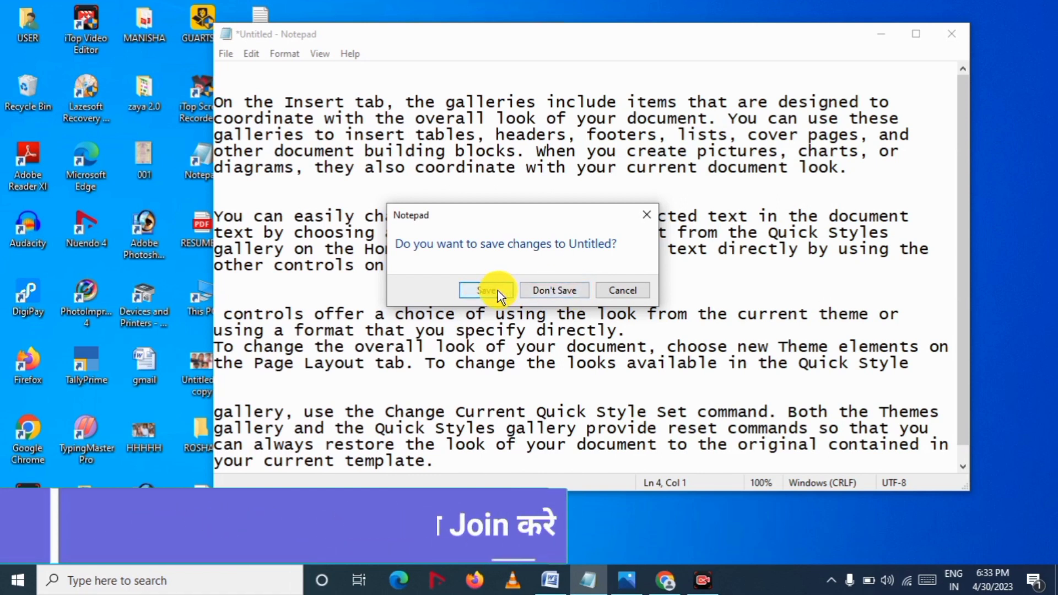
{"action": "left_click", "coordinate": [561, 290]}
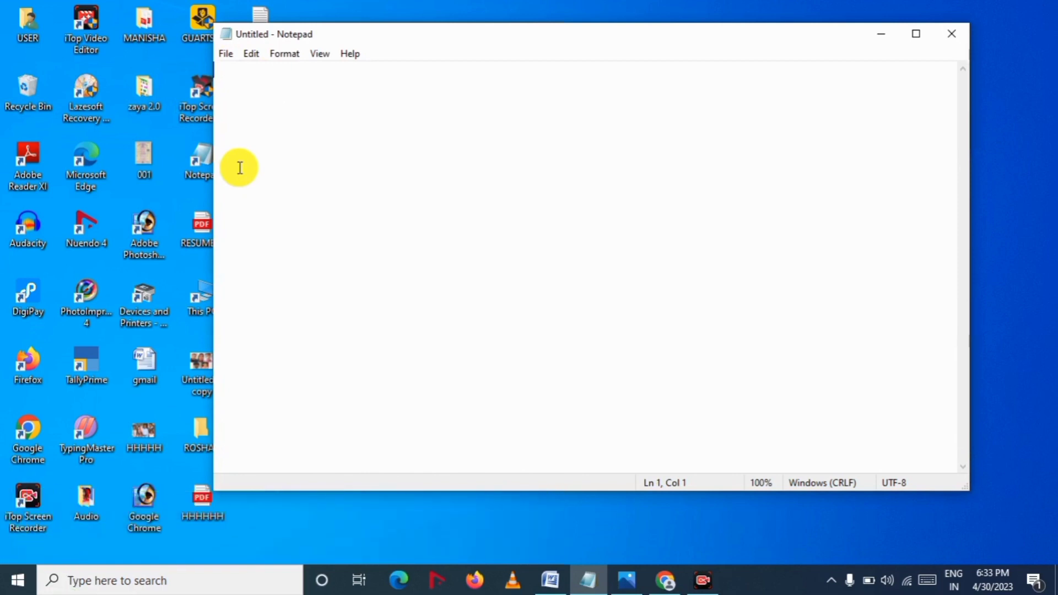
{"action": "type", "text": "On the Insert tab, the galleries include items that are designed to coordinate with the overall look of your document. You can use these galleries to insert tables, headers, footers, lists, cover pages, and other document building blocks. When you create pictures, charts, or diagrams, they also coordinate with your current document look.   You can easily change the formatting of selected text in the document text by choosing a look for the selected text from the Quick Styles gallery on the Home tab. You can also format text directly by using the other controls on the Home tab. Most    controls offer a choice of using the look from the current theme or using a format that you specify directly. To change the overall look of your document, choose new Theme elements on the Page Layout tab. To change the looks available in the Quick Style   gallery, use the Change Current Quick Style Set command. Both the Themes gallery and the Quick Styles gallery provide reset commands so that you can always restore the look of your document to the original contained in your current template."}
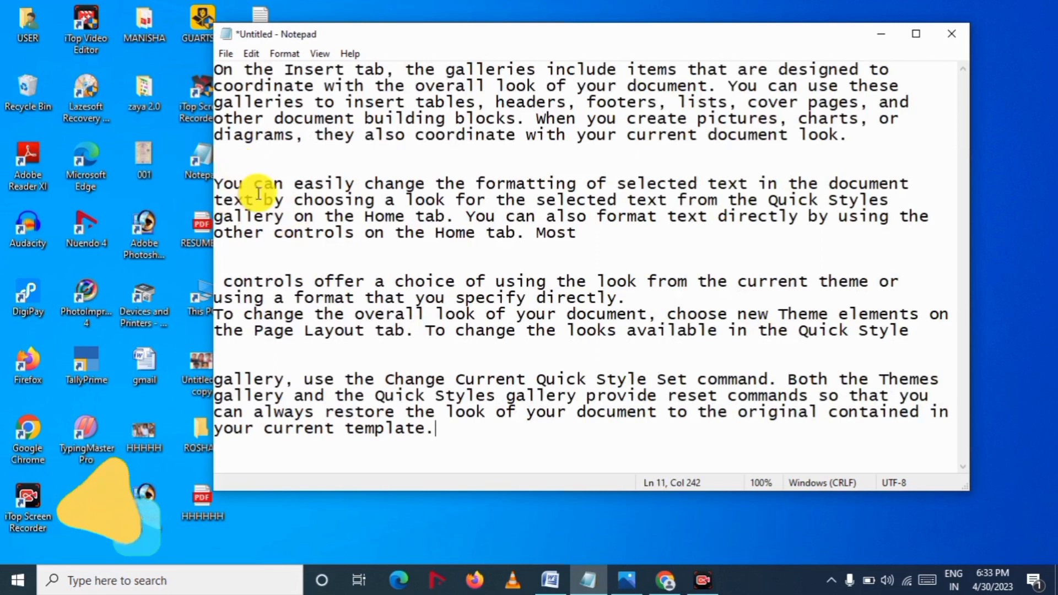
Open a second, blank Notepad window and move both windows so that they overlap only partly
{"action": "left_click", "coordinate": [220, 58]}
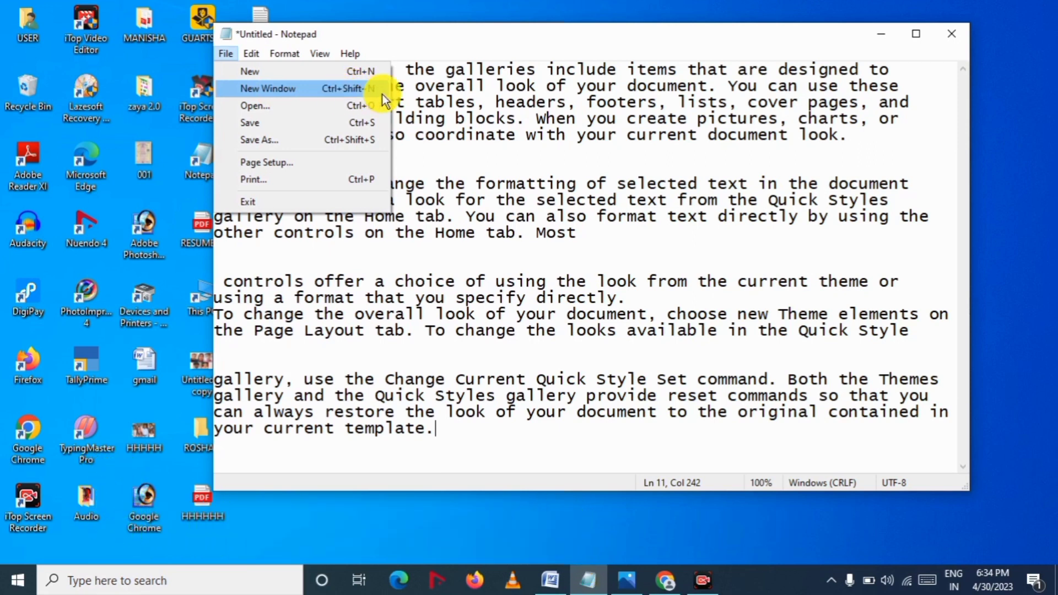
{"action": "left_click", "coordinate": [282, 88]}
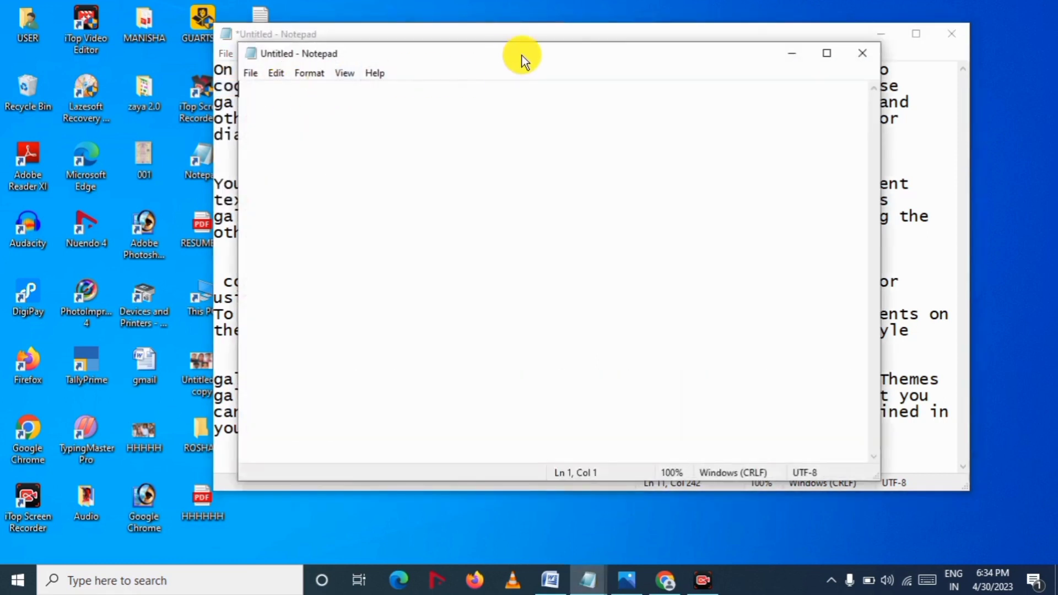
{"action": "left_click_drag", "start_coordinate": [517, 55], "coordinate": [666, 110]}
{"action": "left_click_drag", "start_coordinate": [602, 40], "coordinate": [409, 53]}
{"action": "left_click", "coordinate": [808, 114]}
{"action": "left_click_drag", "start_coordinate": [734, 123], "coordinate": [677, 107]}
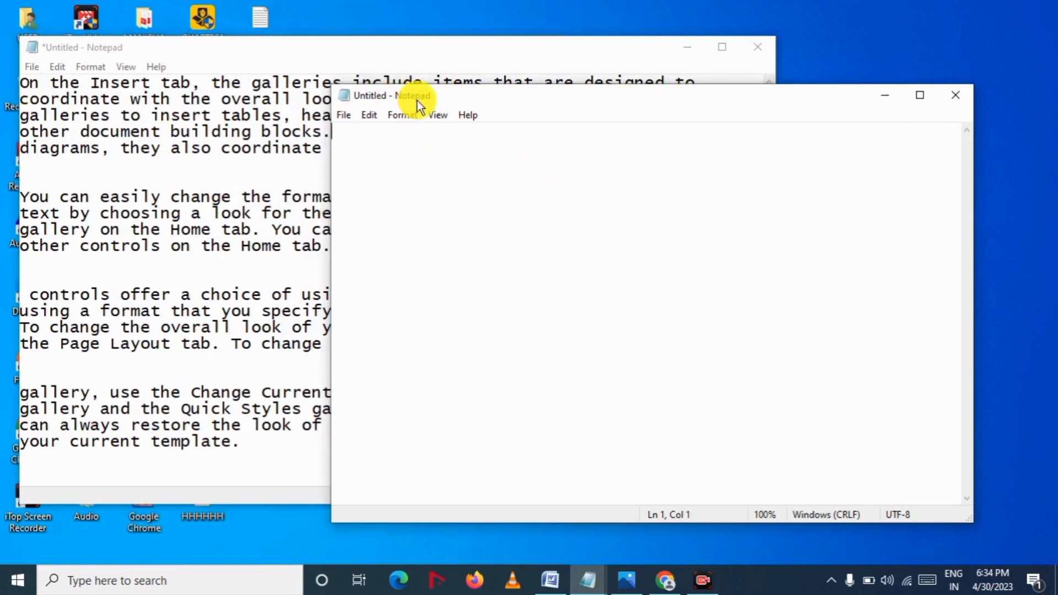
Close the blank second Notepad window and move the sample text window back towards the middle of the desktop
{"action": "left_click", "coordinate": [344, 117]}
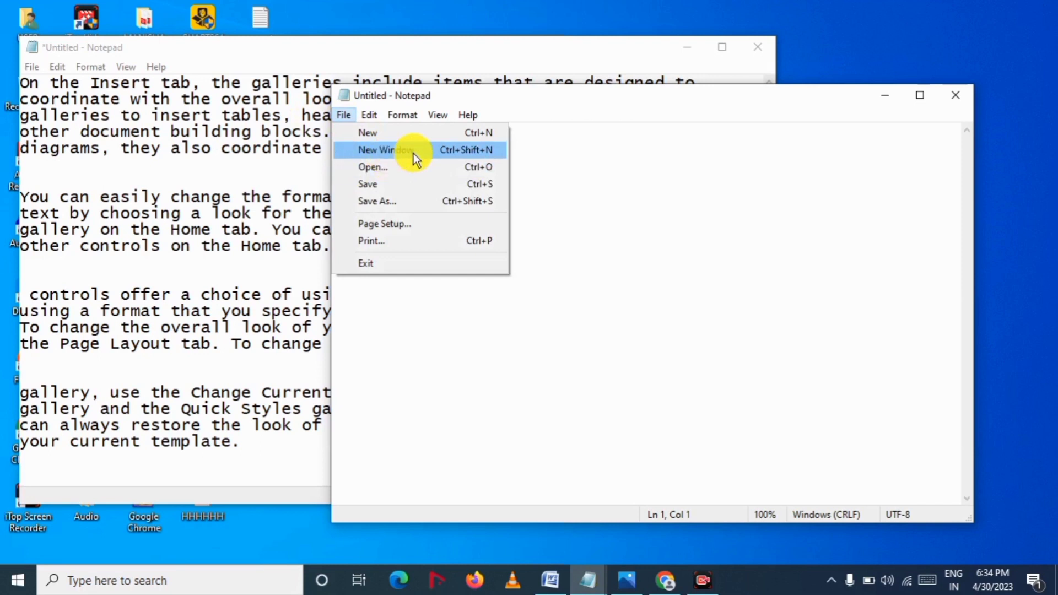
{"action": "left_click", "coordinate": [955, 96]}
{"action": "left_click_drag", "start_coordinate": [467, 55], "coordinate": [635, 57]}
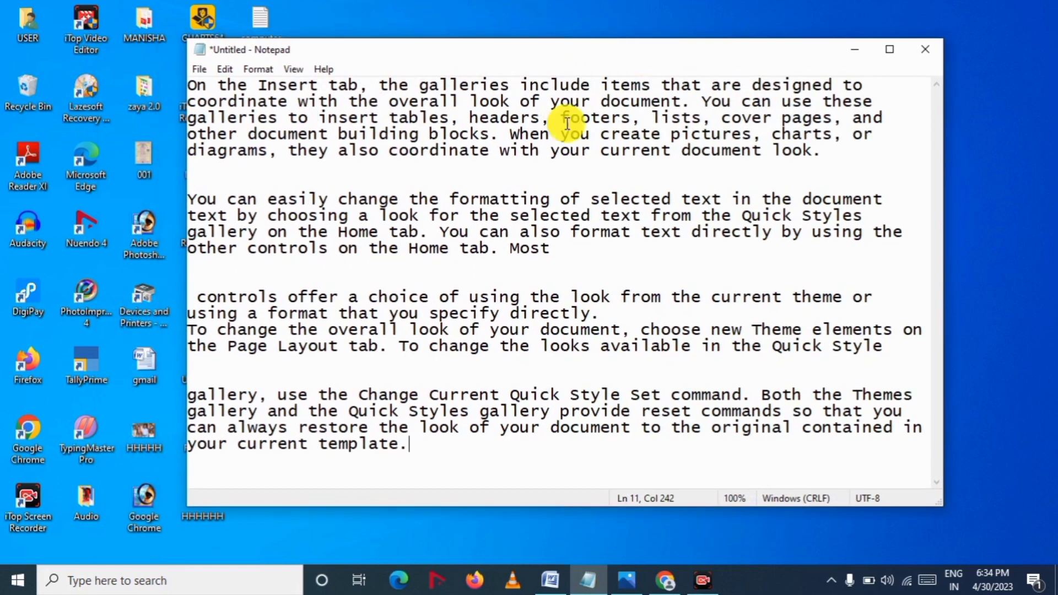
Open the text file computer smart from the Desktop, discarding the unsaved sample text
{"action": "left_click", "coordinate": [198, 69]}
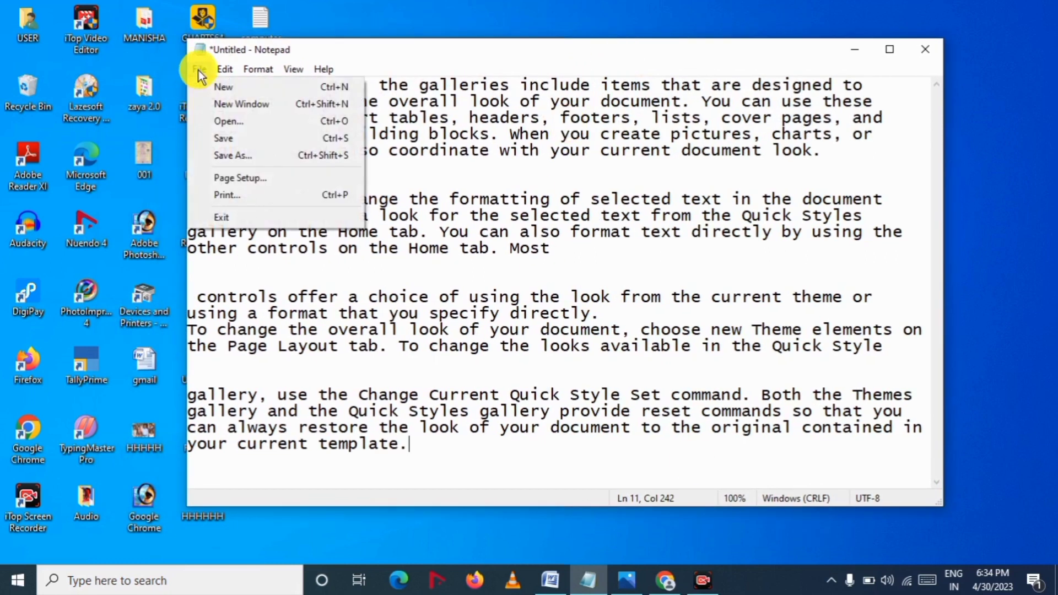
{"action": "left_click", "coordinate": [250, 120]}
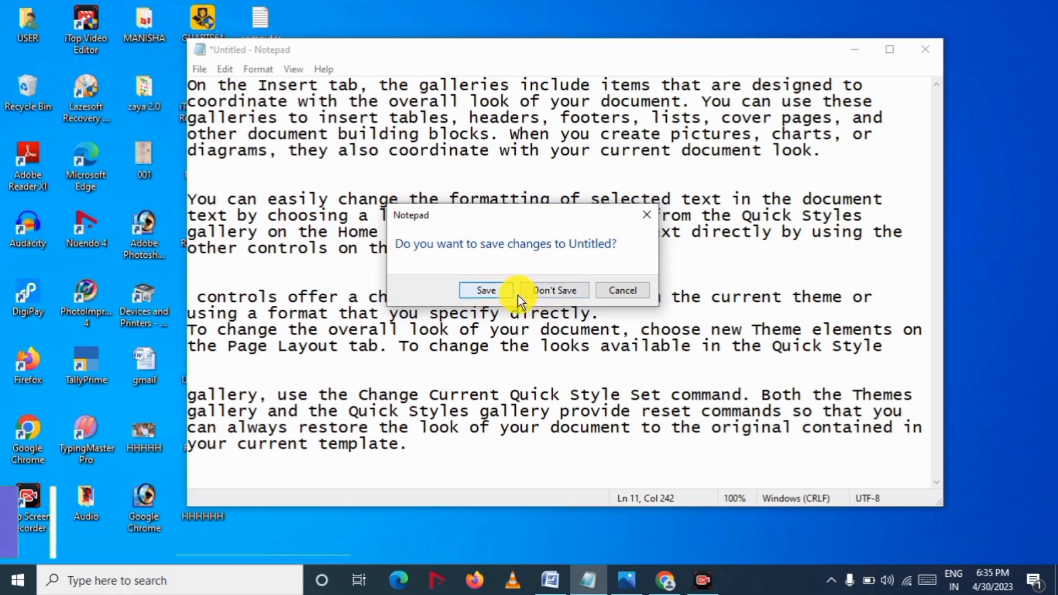
{"action": "left_click", "coordinate": [570, 290]}
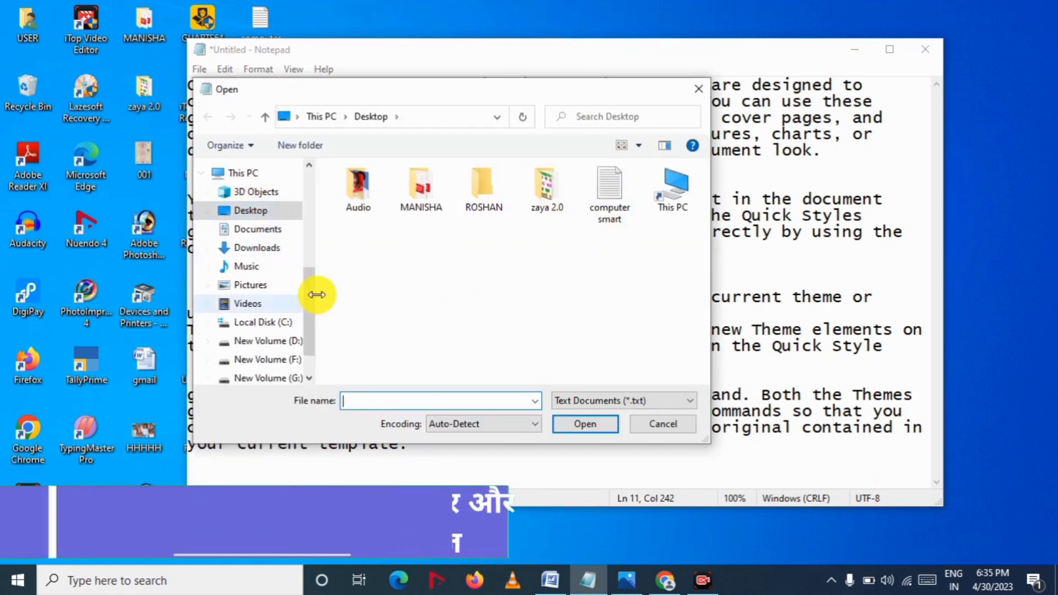
{"action": "double_click", "coordinate": [609, 203]}
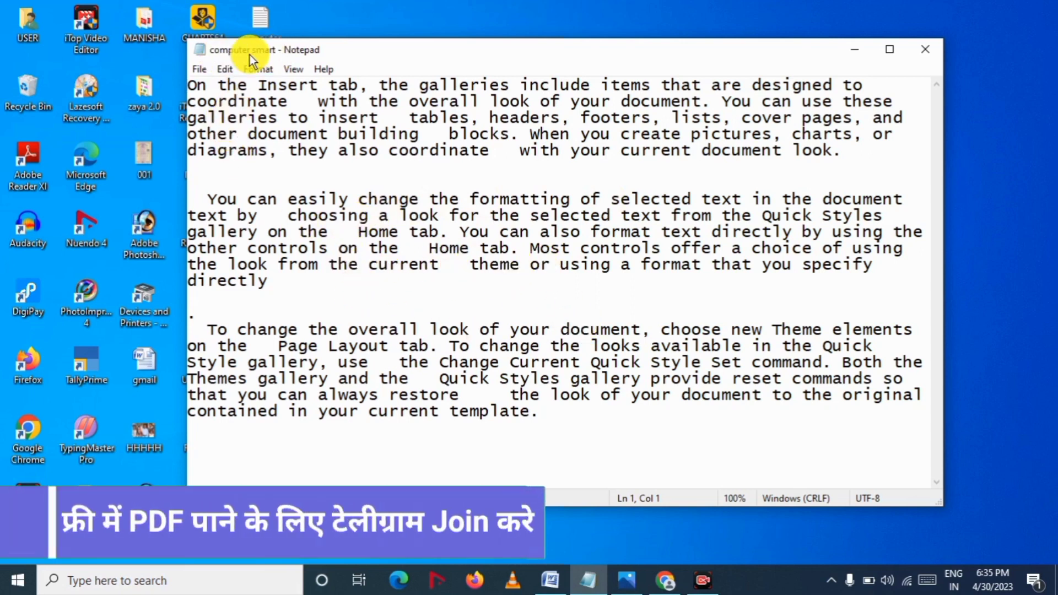
Open a new Notepad window, close the computer smart window, and paste the copied sample text into the blank document
{"action": "left_click", "coordinate": [203, 67]}
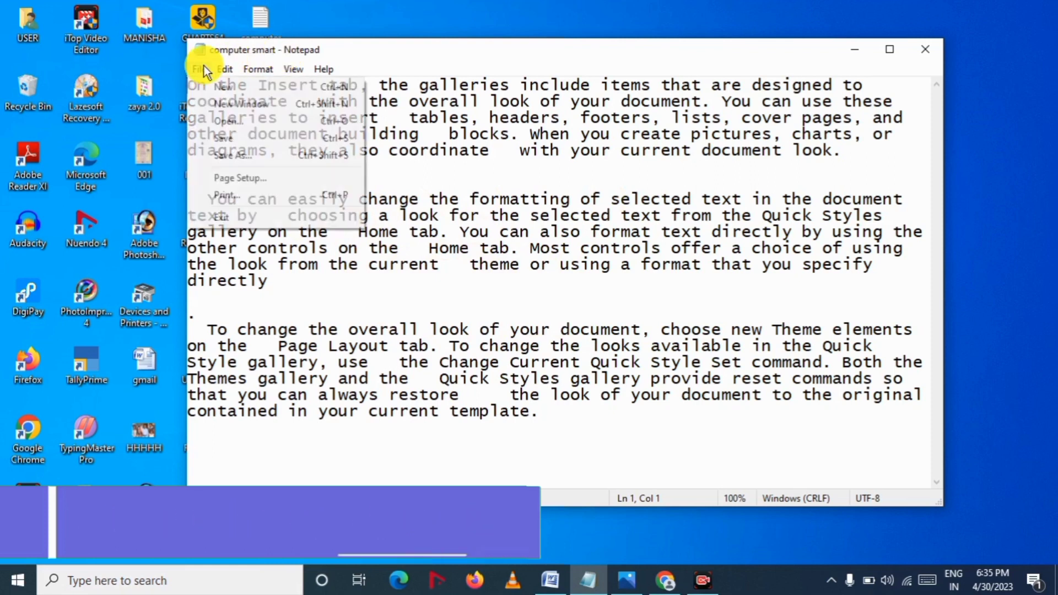
{"action": "left_click", "coordinate": [219, 104]}
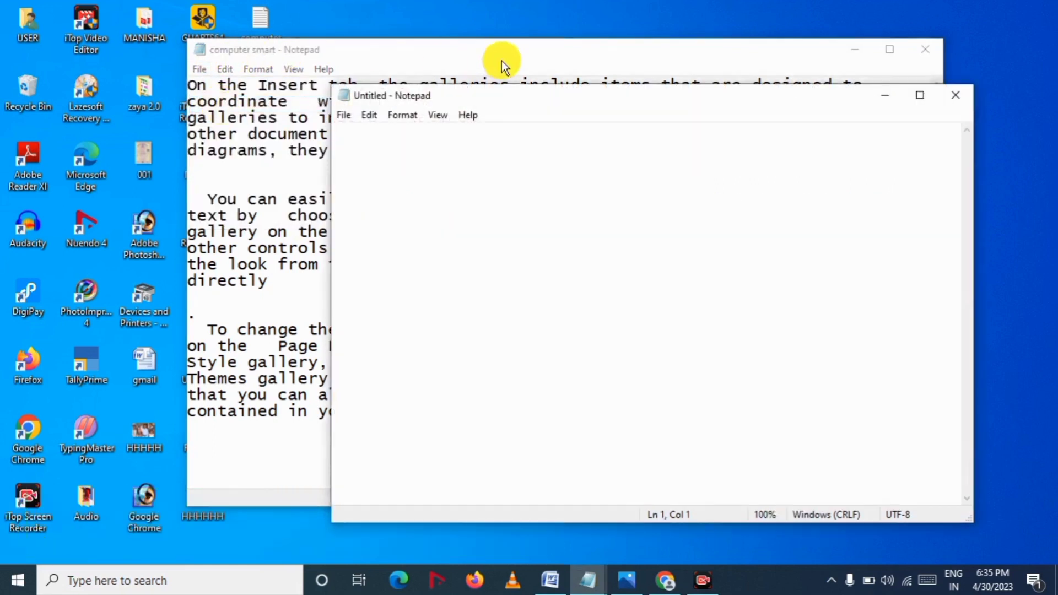
{"action": "left_click", "coordinate": [931, 53]}
{"action": "left_click_drag", "start_coordinate": [723, 100], "coordinate": [641, 77]}
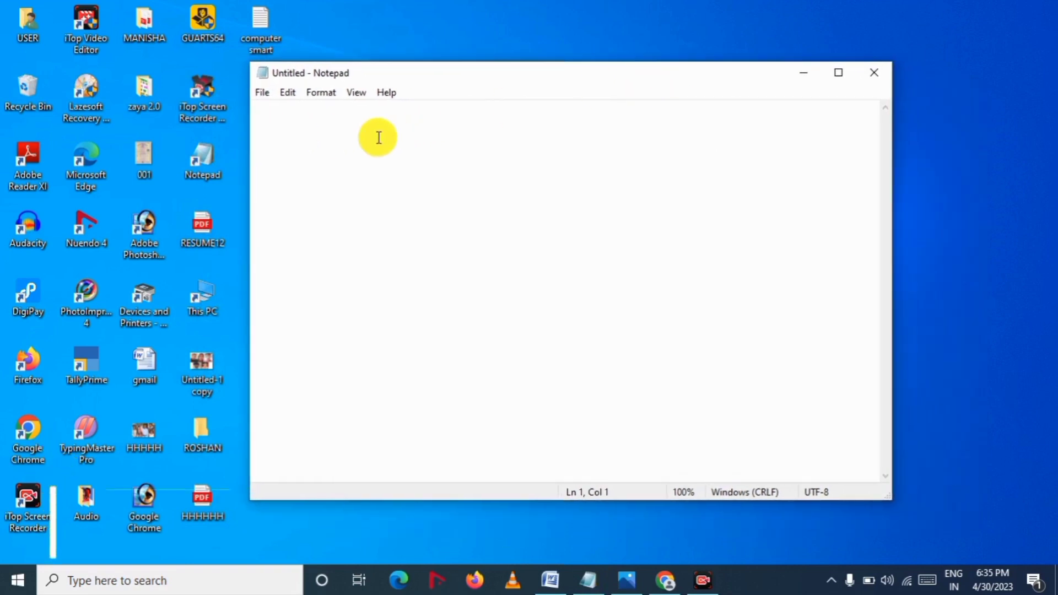
{"action": "key", "text": "ctrl+v"}
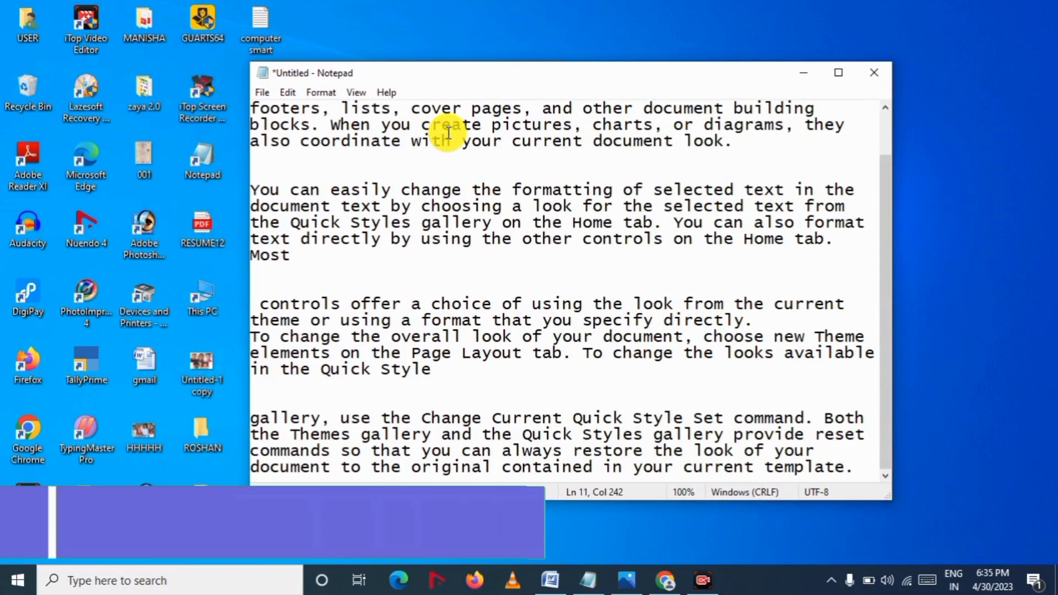
Start saving the untitled sample text and choose the Desktop as its location
{"action": "left_click", "coordinate": [259, 97]}
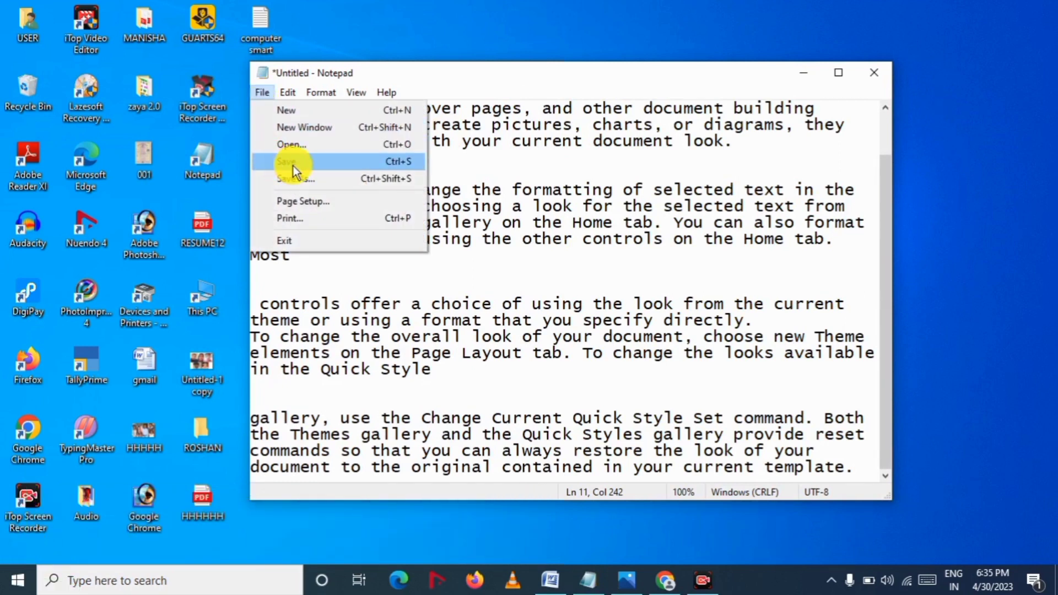
{"action": "left_click", "coordinate": [335, 163]}
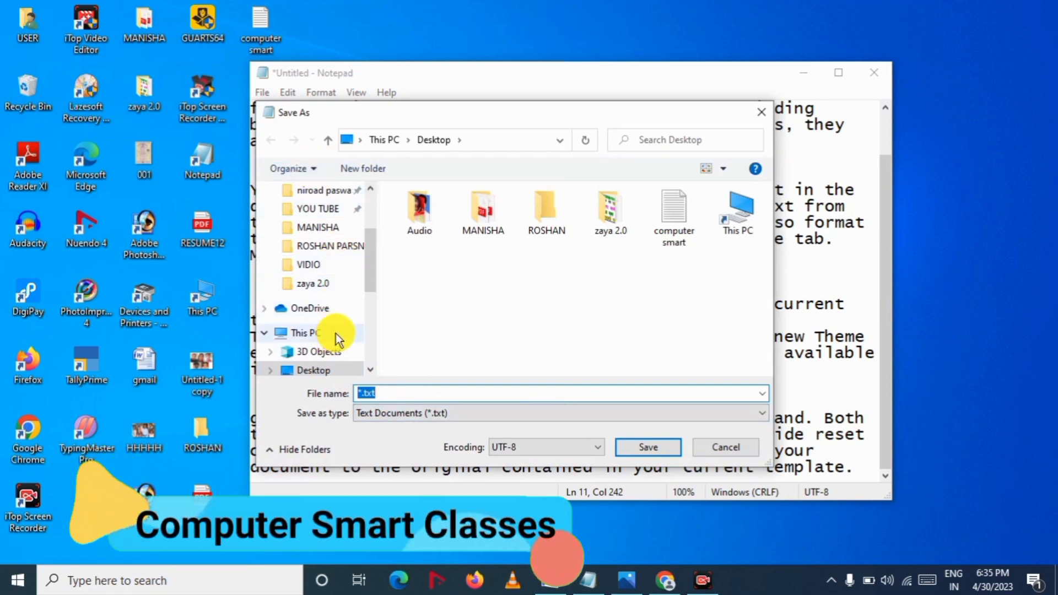
{"action": "scroll", "coordinate": [369, 277], "scroll_direction": "down", "scroll_amount": 1}
{"action": "scroll", "coordinate": [372, 293], "scroll_direction": "down", "scroll_amount": 1}
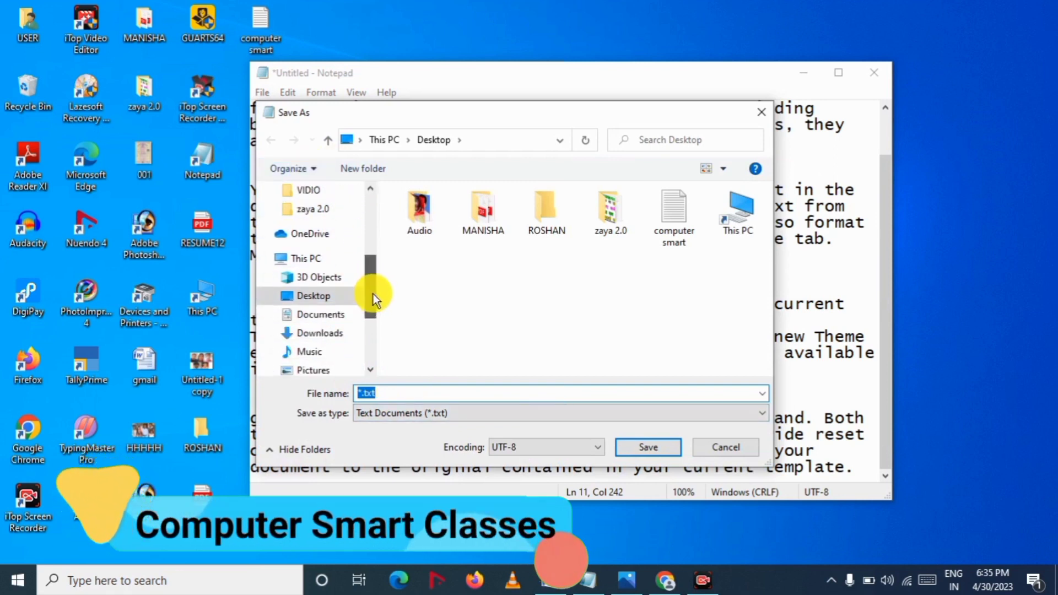
{"action": "scroll", "coordinate": [373, 303], "scroll_direction": "down", "scroll_amount": 1}
{"action": "left_click", "coordinate": [298, 233]}
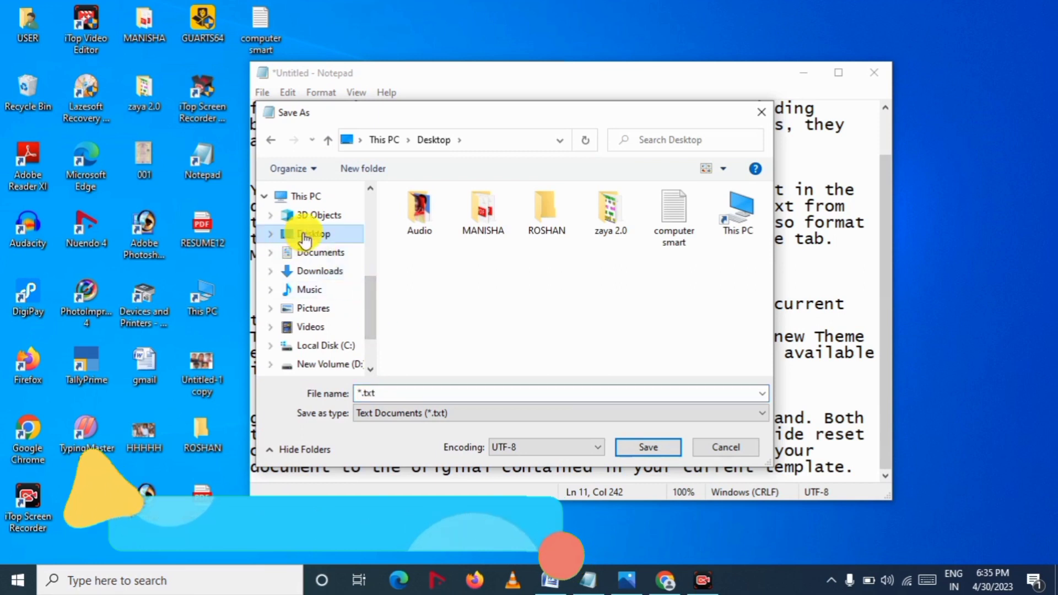
Save the sample text in the Desktop folder bearing a person's first name, using a personal name as the file name, and save it once more
{"action": "left_click", "coordinate": [388, 397]}
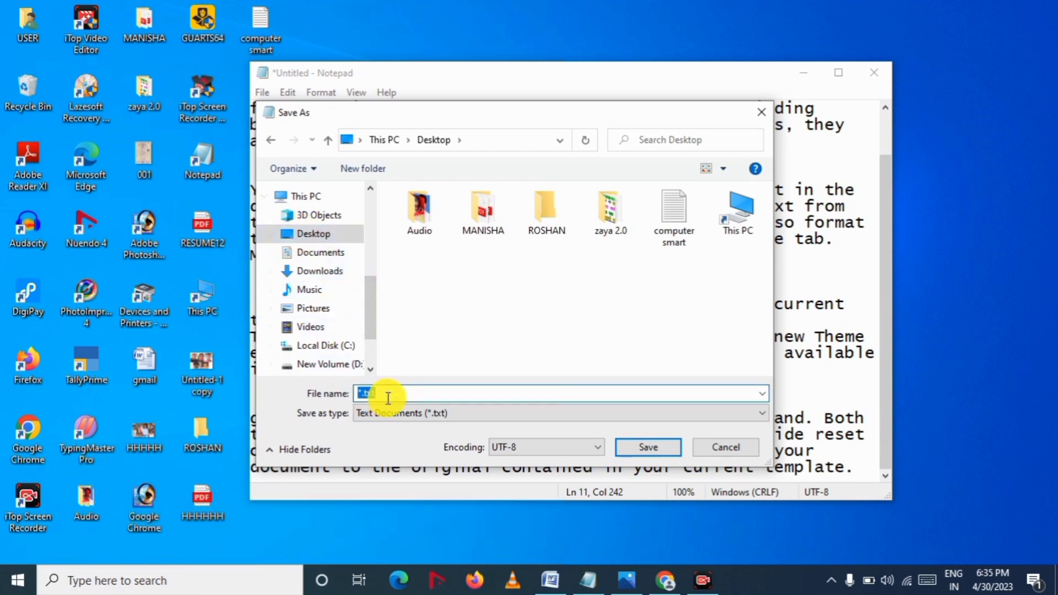
{"action": "type", "text": "rosh"}
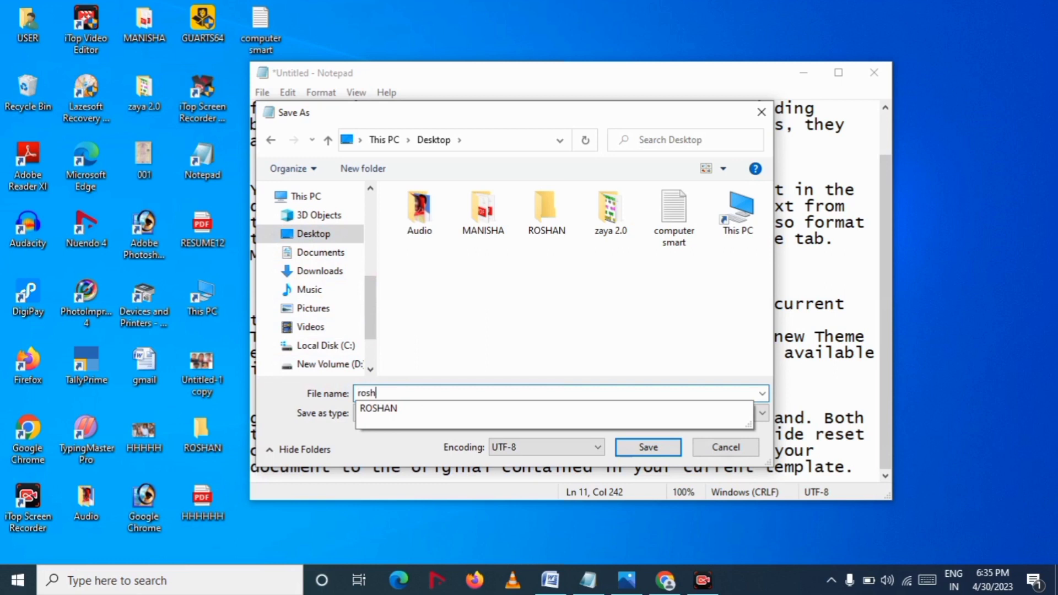
{"action": "type", "text": "an"}
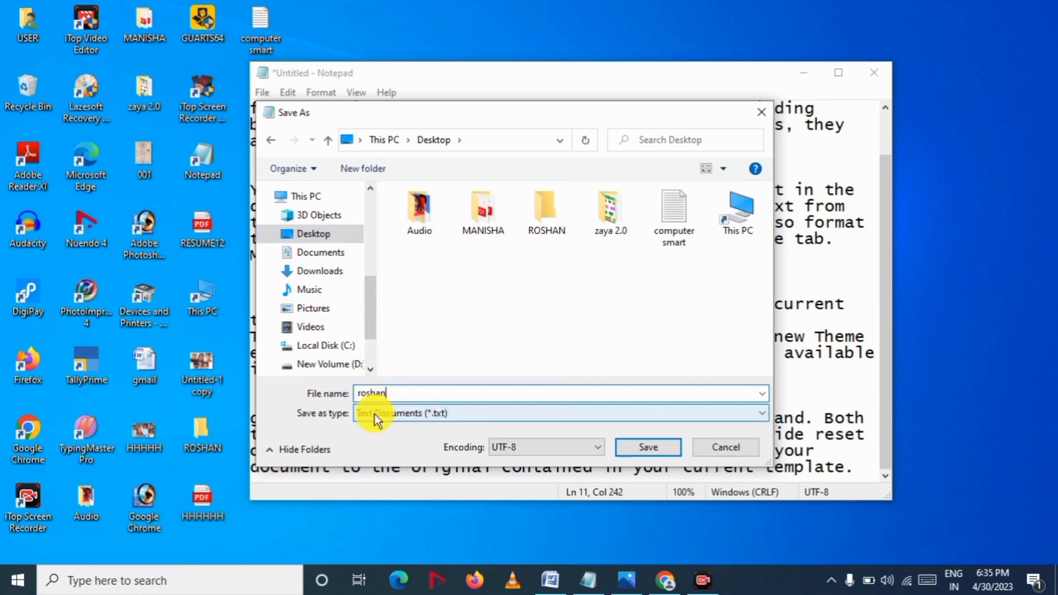
{"action": "left_click", "coordinate": [649, 448]}
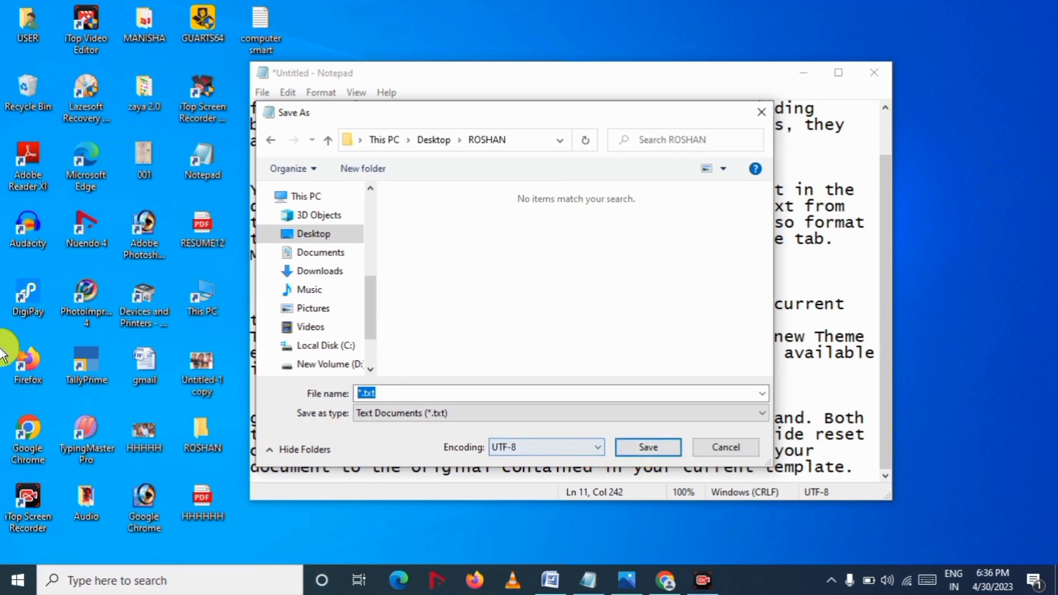
{"action": "left_click", "coordinate": [392, 394]}
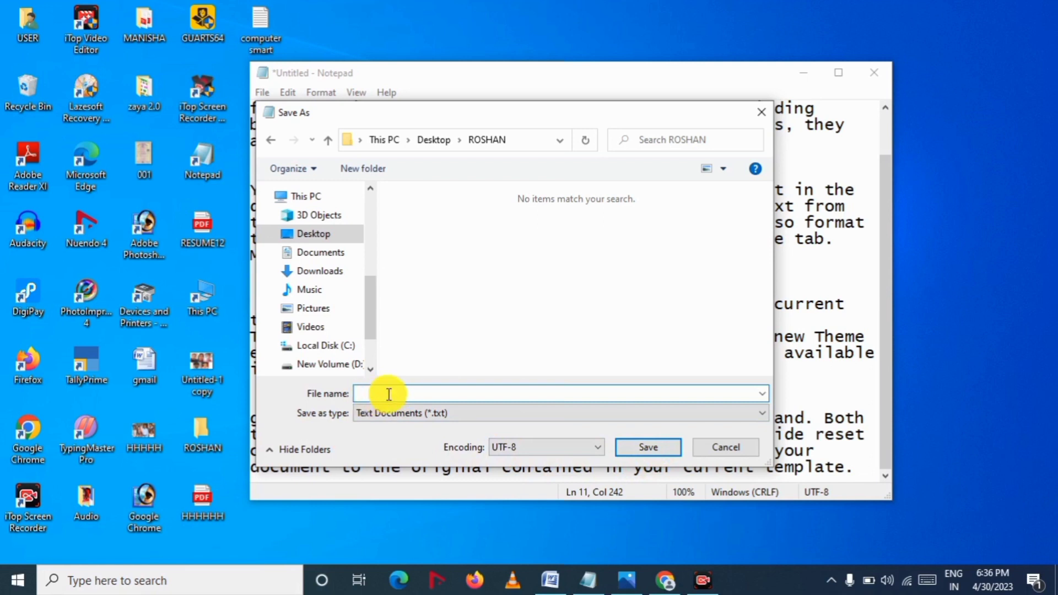
{"action": "type", "text": "roshan ku"}
{"action": "left_click", "coordinate": [643, 448]}
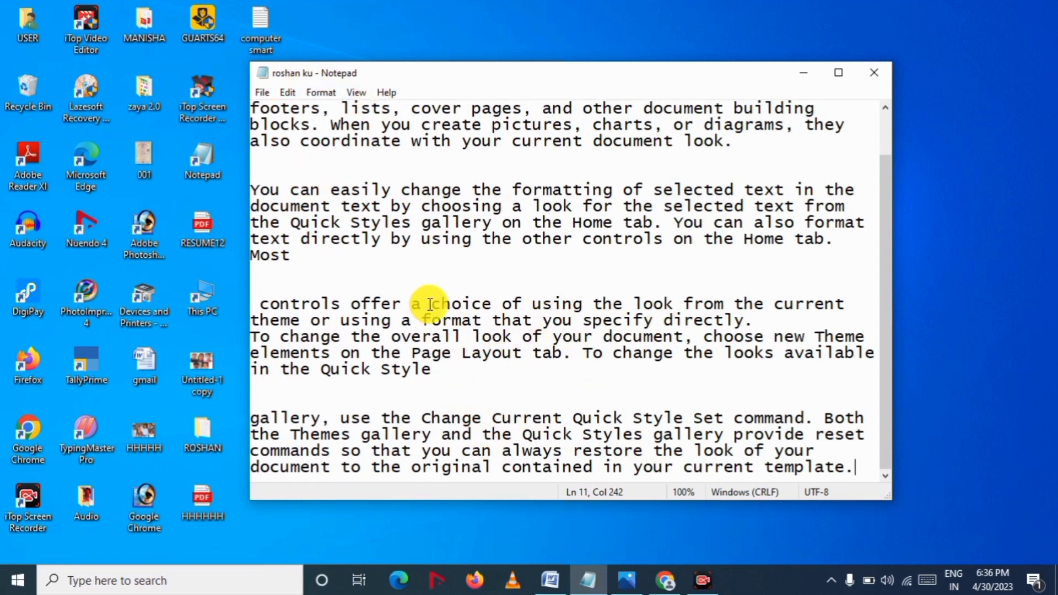
{"action": "left_click", "coordinate": [255, 93]}
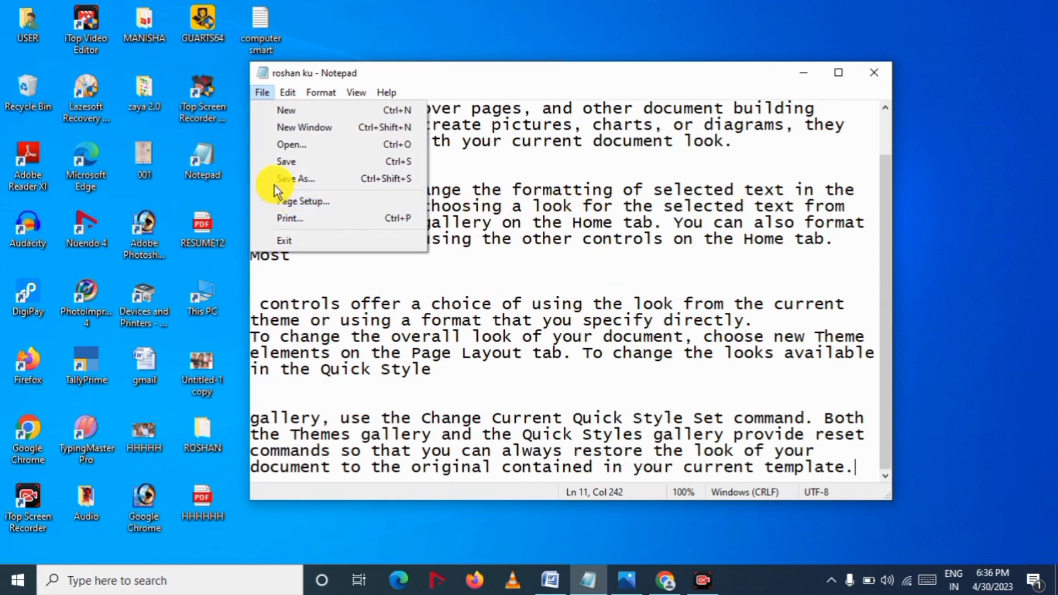
{"action": "left_click", "coordinate": [307, 161]}
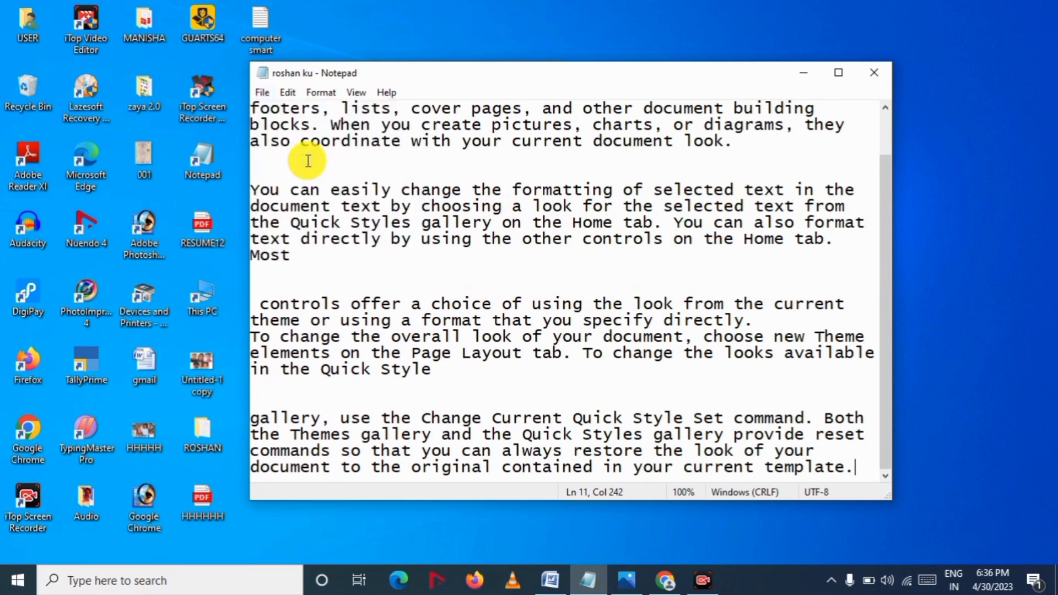
View the Save As settings for the saved document and leave them without saving a copy
{"action": "left_click", "coordinate": [262, 92]}
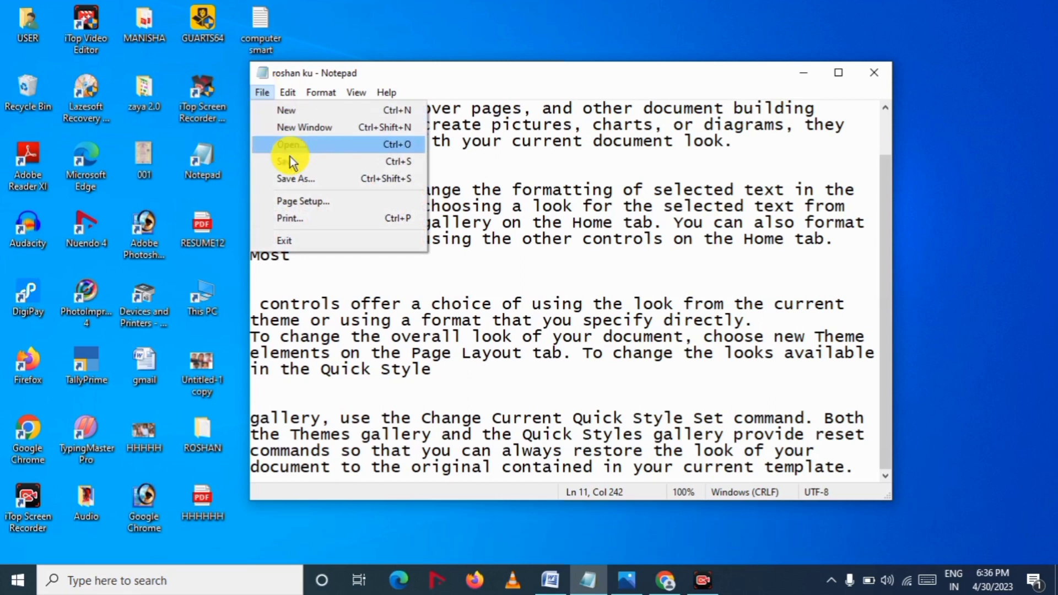
{"action": "left_click", "coordinate": [329, 176]}
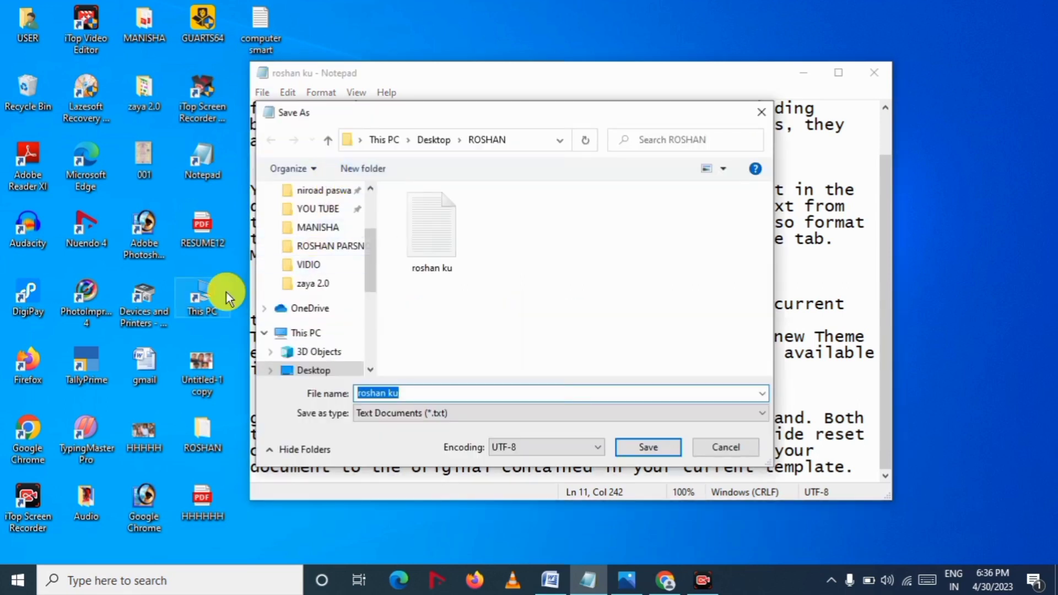
{"action": "left_click", "coordinate": [418, 395]}
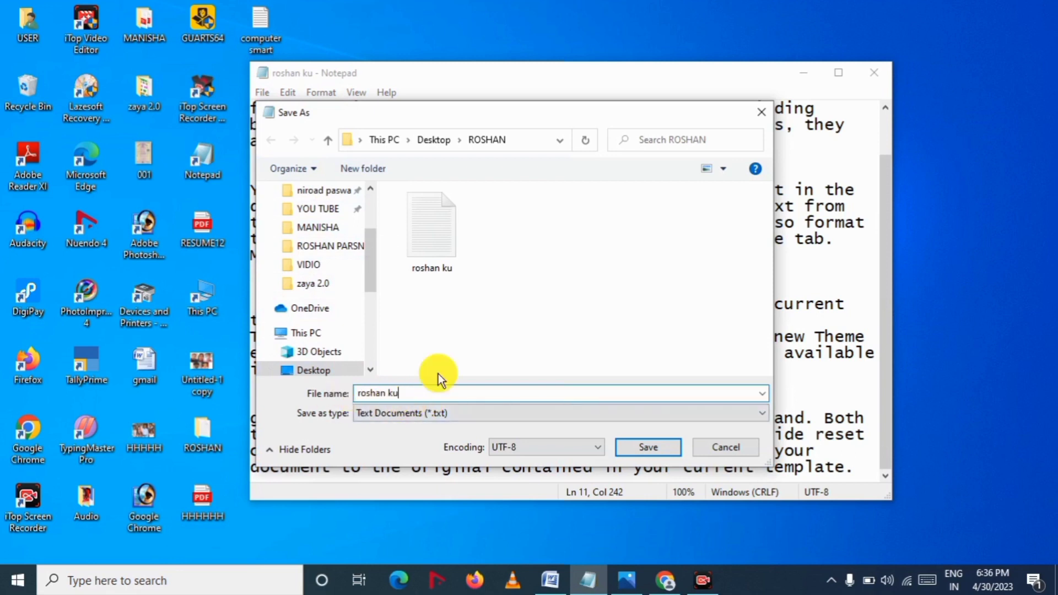
{"action": "left_click", "coordinate": [761, 112]}
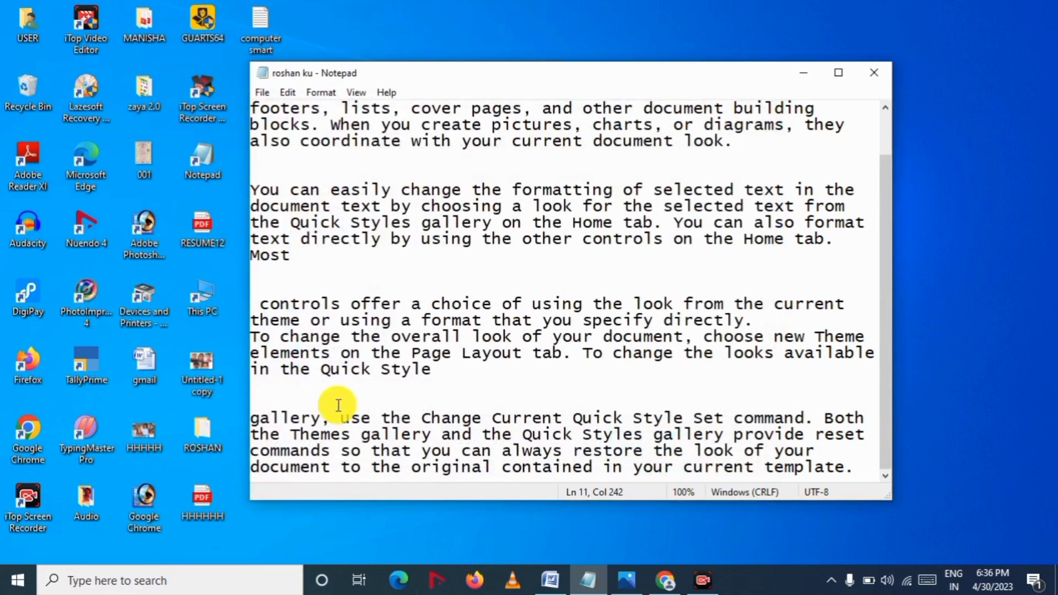
Delete the characters "r control" from "other controls" in the paragraph about changing the formatting of selected text
{"action": "left_click", "coordinate": [606, 270]}
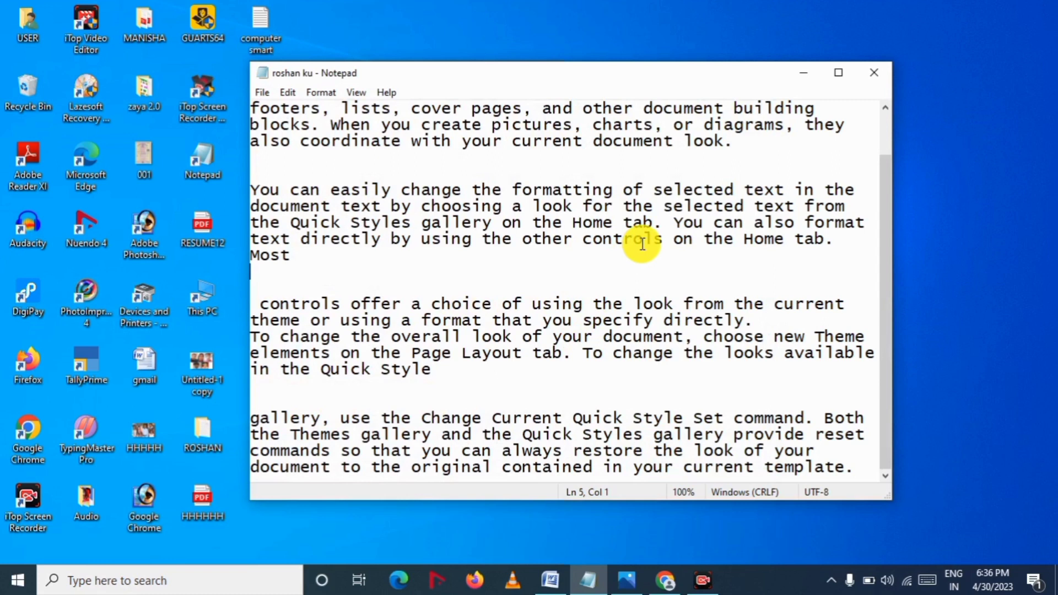
{"action": "left_click_drag", "start_coordinate": [659, 242], "coordinate": [566, 243]}
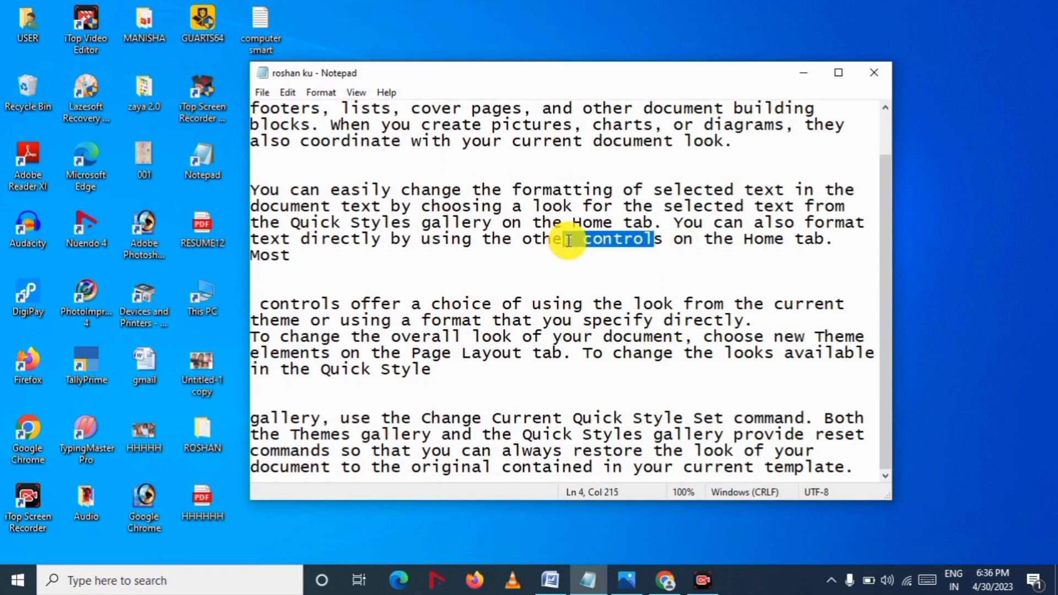
{"action": "key", "text": "BackSpace"}
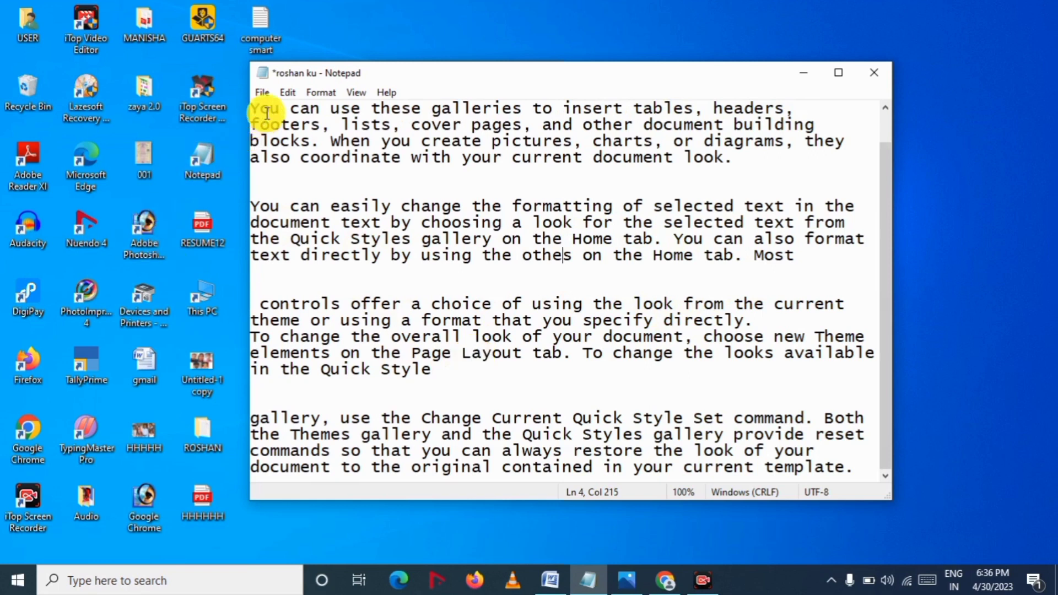
{"action": "left_click", "coordinate": [263, 94]}
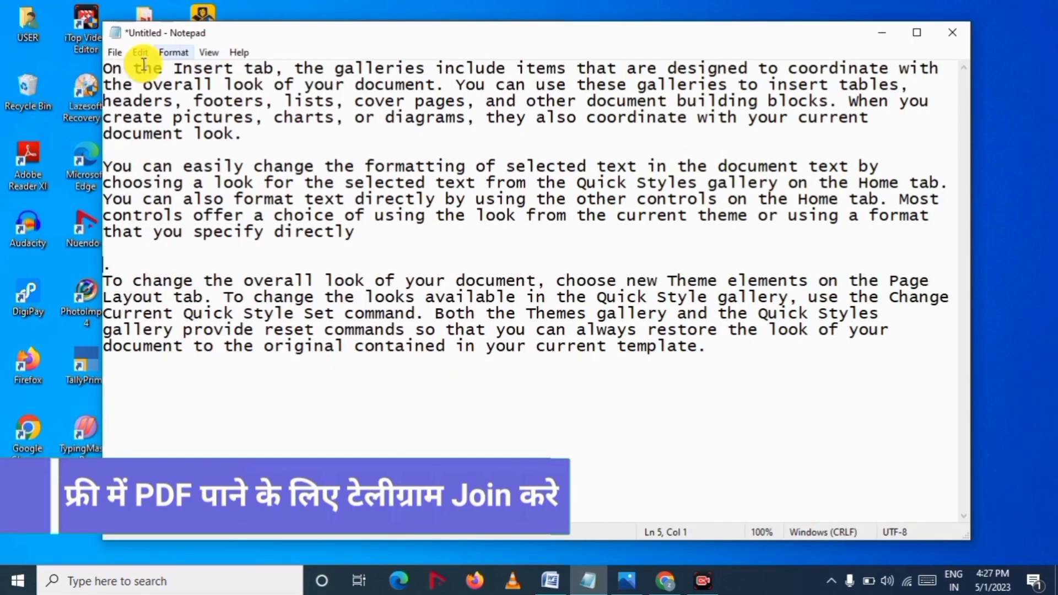
Open the page setup of the untitled document and choose A4 as the paper size
{"action": "left_click", "coordinate": [116, 54]}
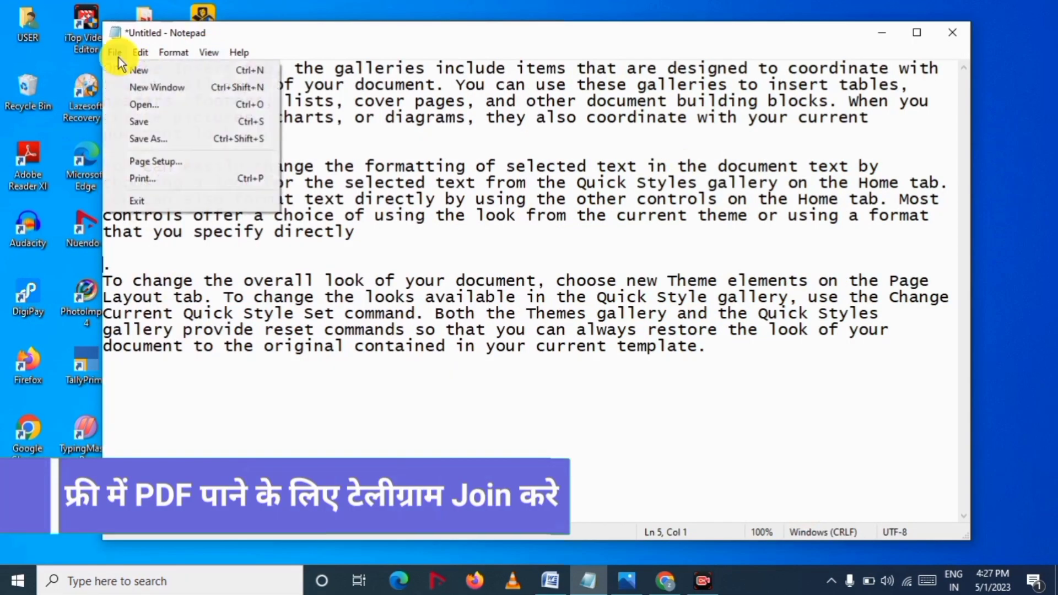
{"action": "left_click", "coordinate": [190, 161]}
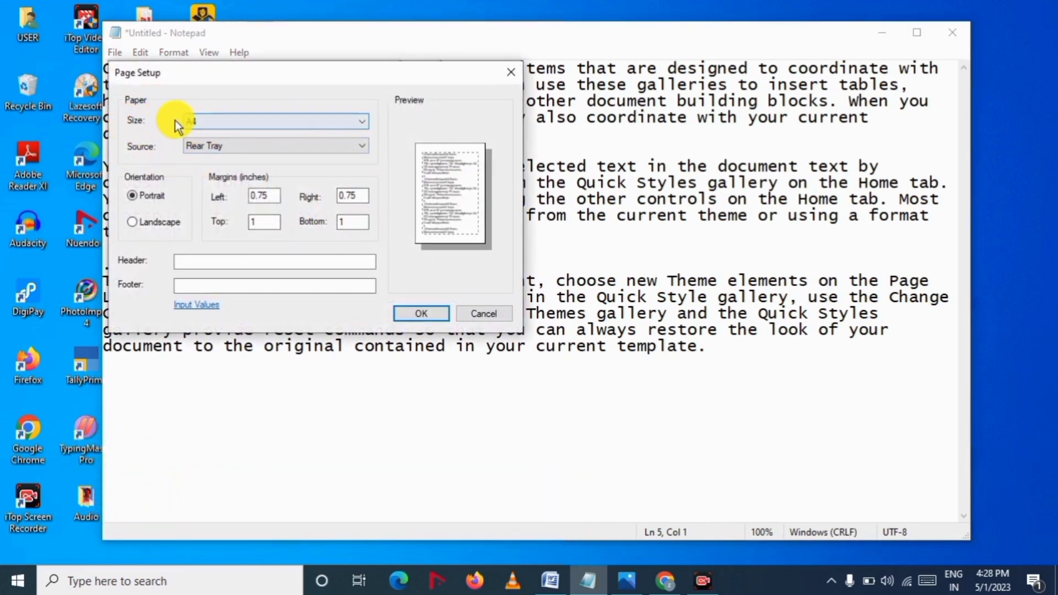
{"action": "left_click", "coordinate": [364, 120]}
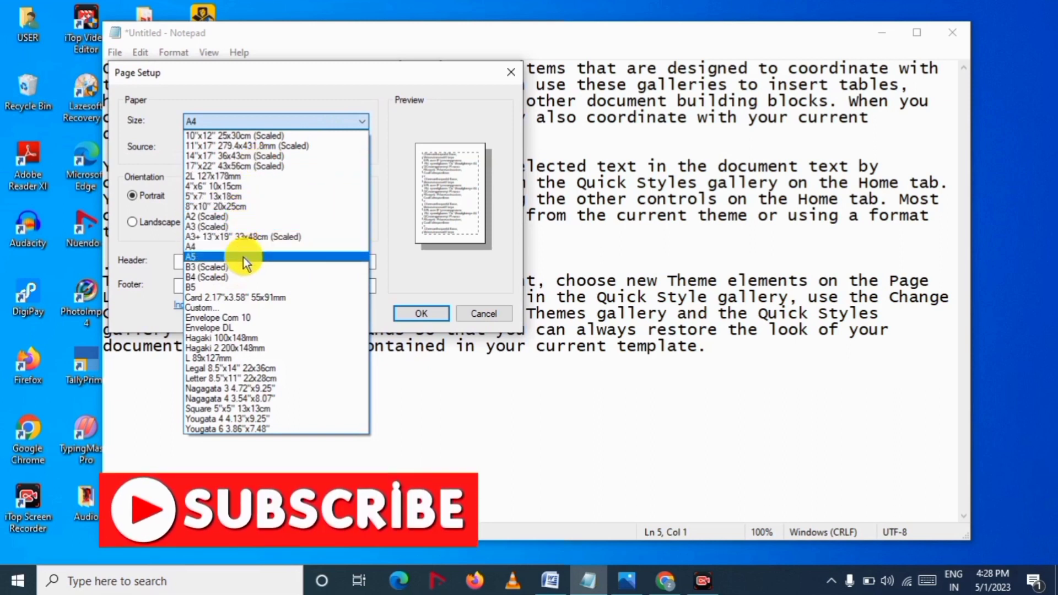
{"action": "left_click", "coordinate": [230, 251]}
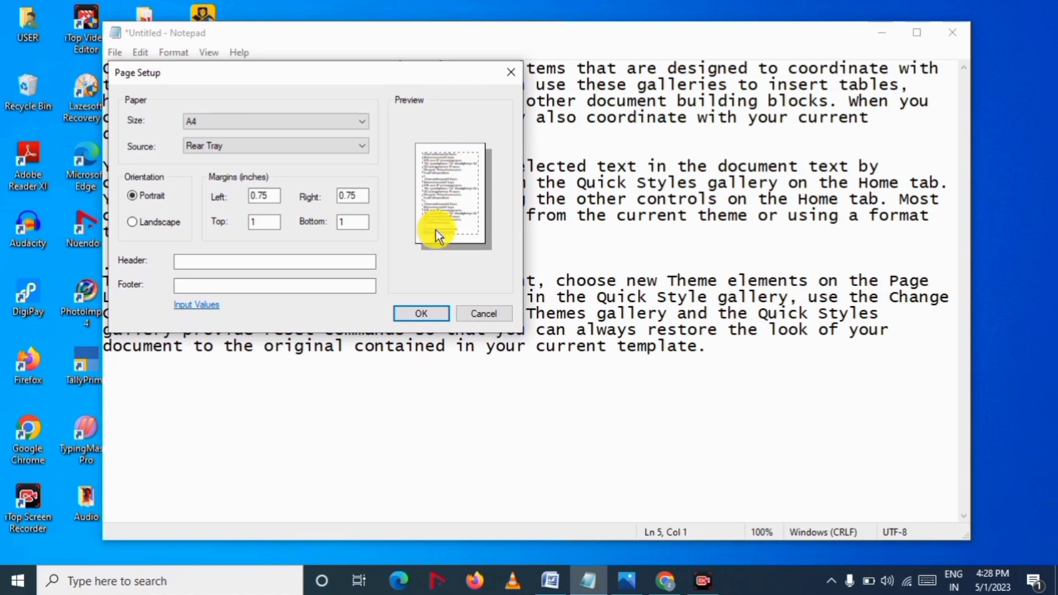
Switch the page orientation to Landscape and back to Portrait twice to compare the page previews
{"action": "left_click", "coordinate": [132, 222]}
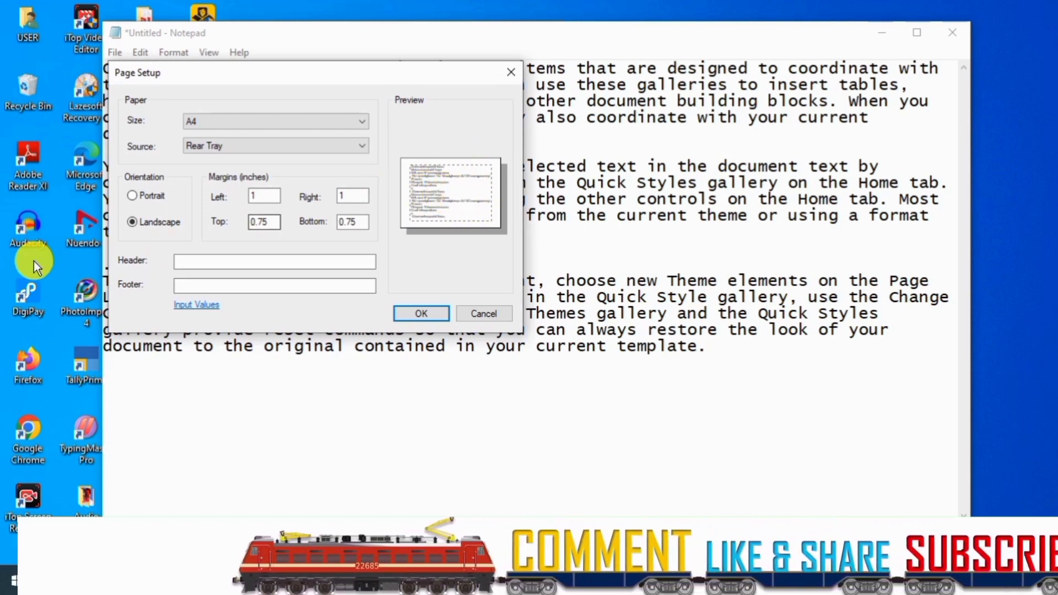
{"action": "left_click", "coordinate": [134, 195]}
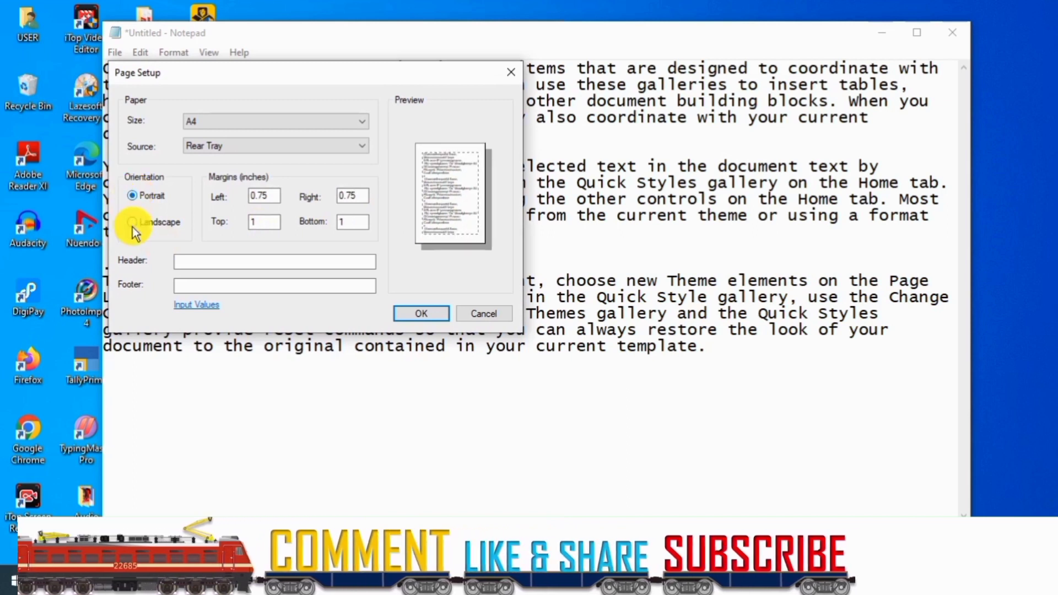
{"action": "left_click", "coordinate": [132, 226]}
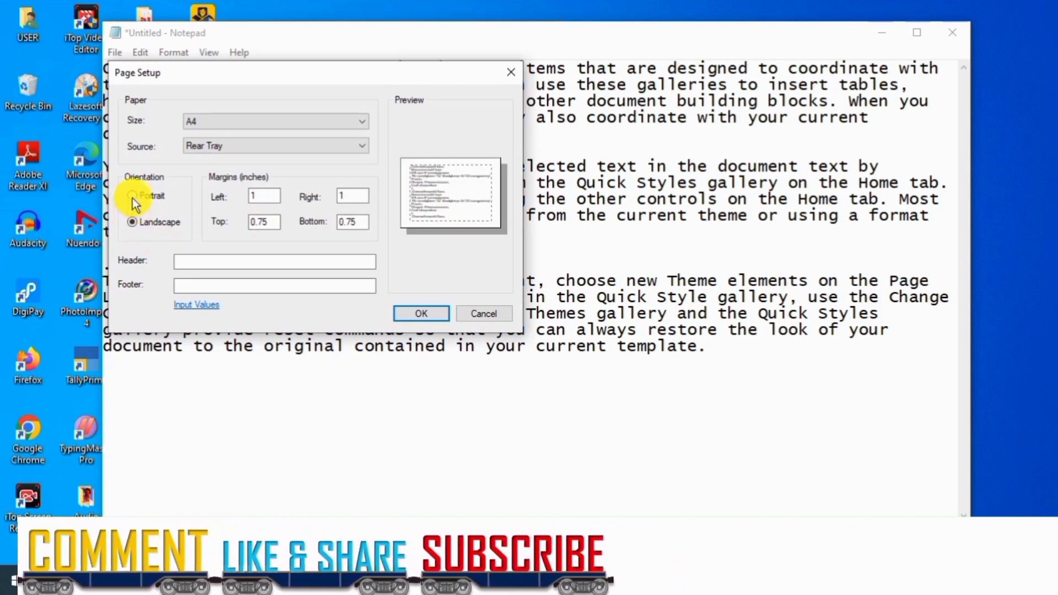
{"action": "left_click", "coordinate": [133, 196]}
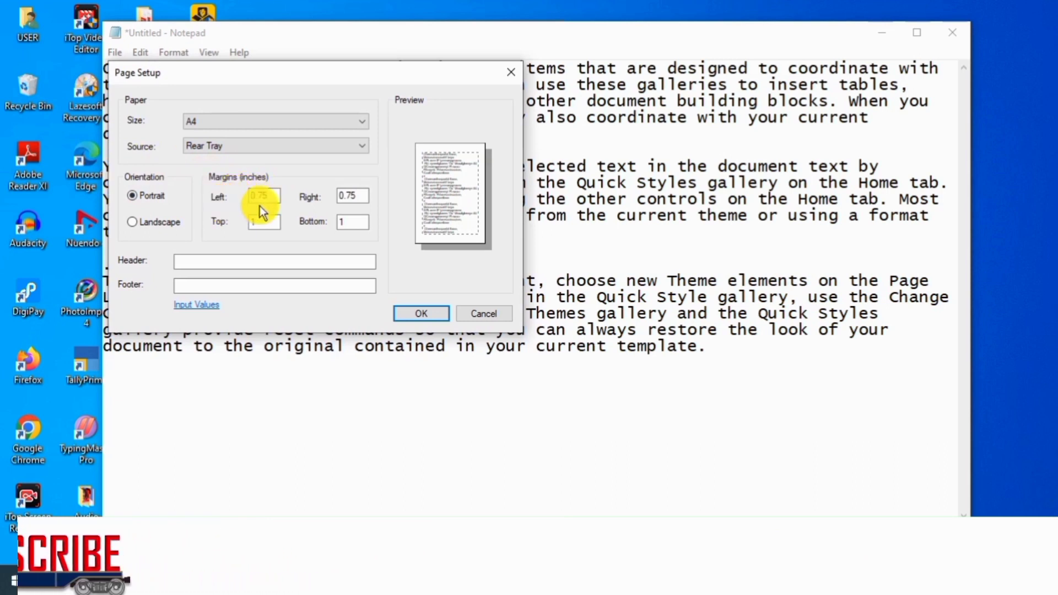
Try left margins of 0, 1 and 2 inches, and set the left margin back to 0.75 inches
{"action": "left_click", "coordinate": [252, 222]}
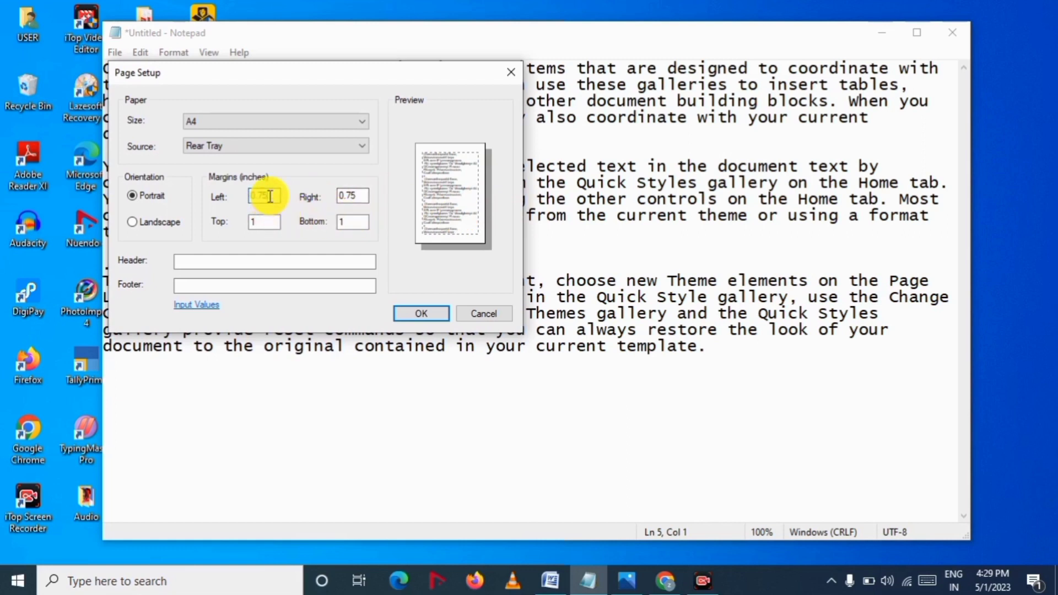
{"action": "type", "text": "0"}
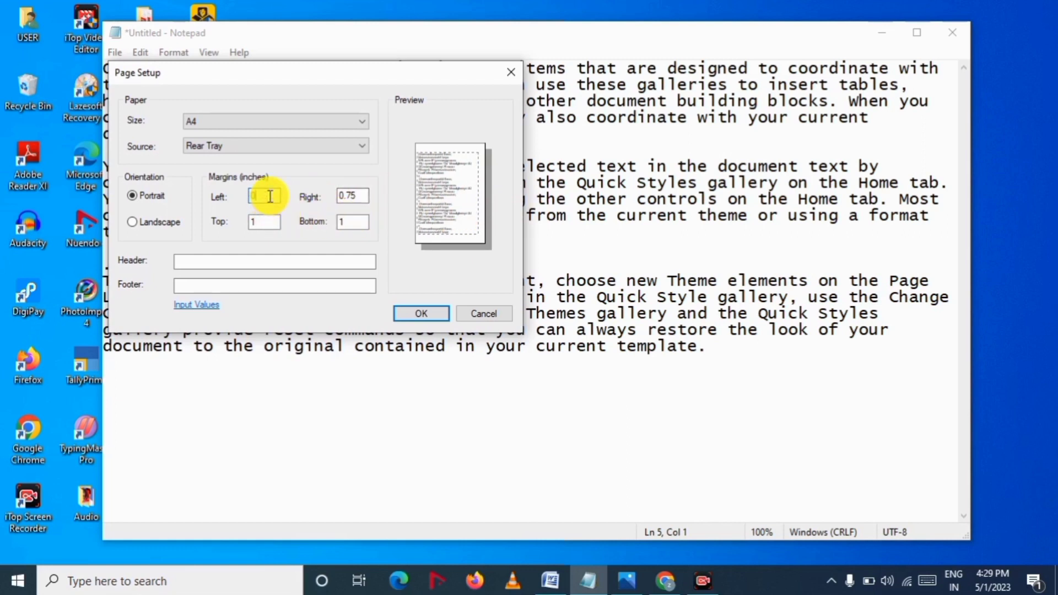
{"action": "type", "text": "1"}
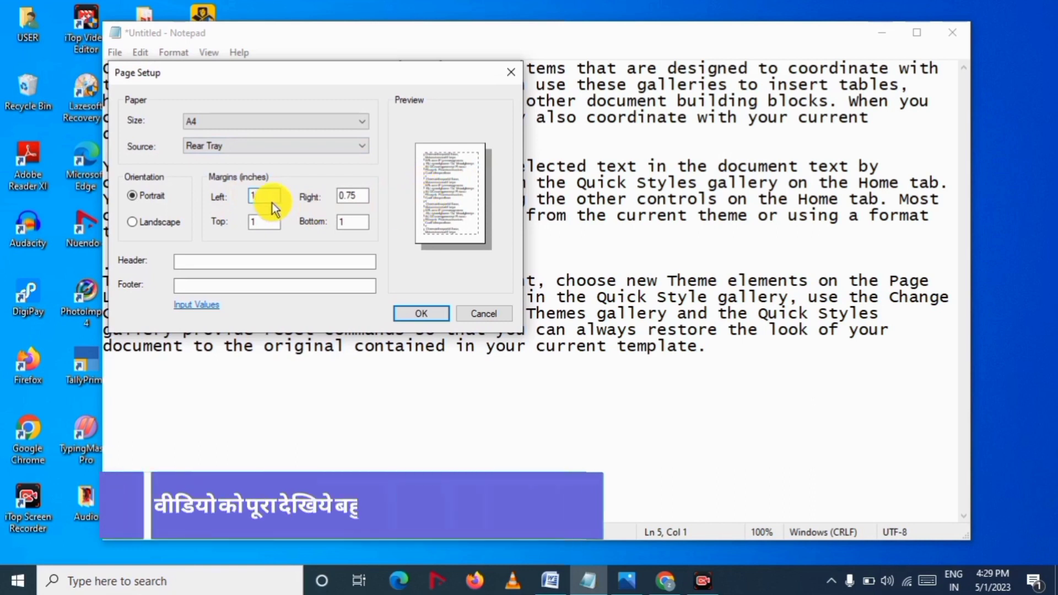
{"action": "key", "text": "BackSpace"}
{"action": "type", "text": "2"}
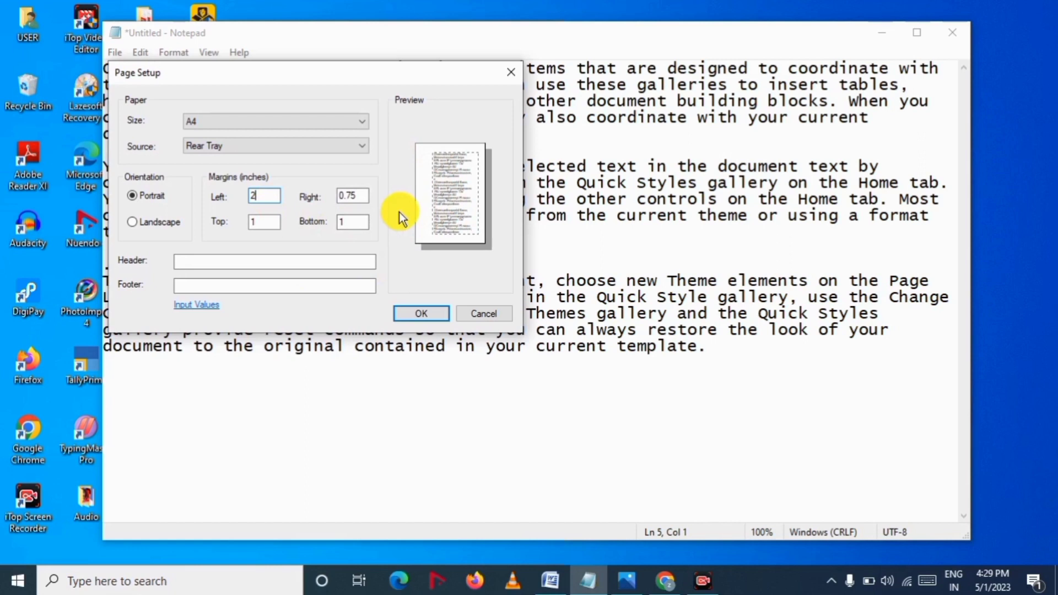
{"action": "double_click", "coordinate": [268, 199]}
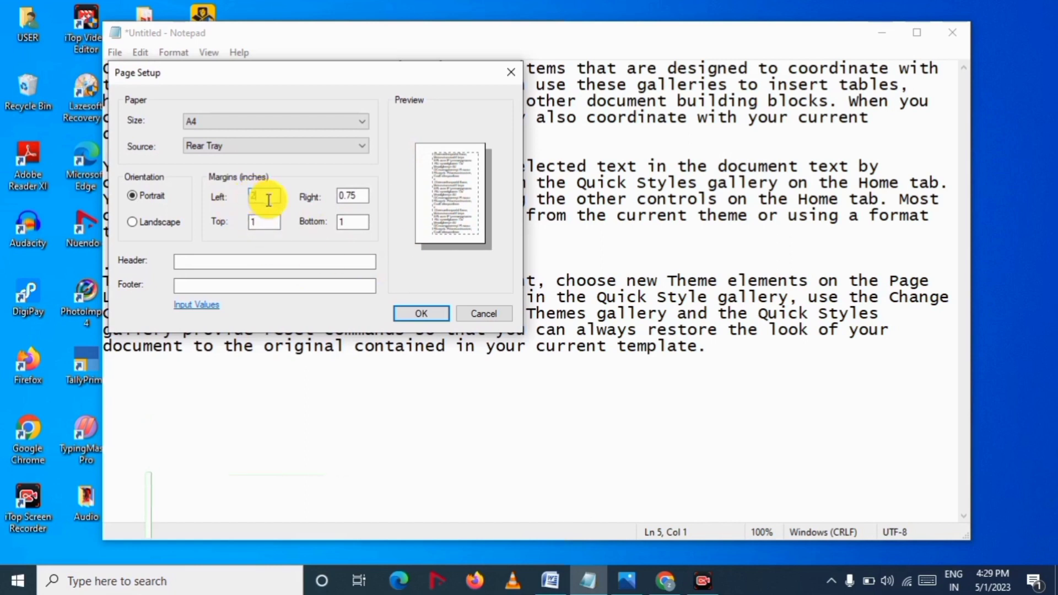
{"action": "type", "text": ".75"}
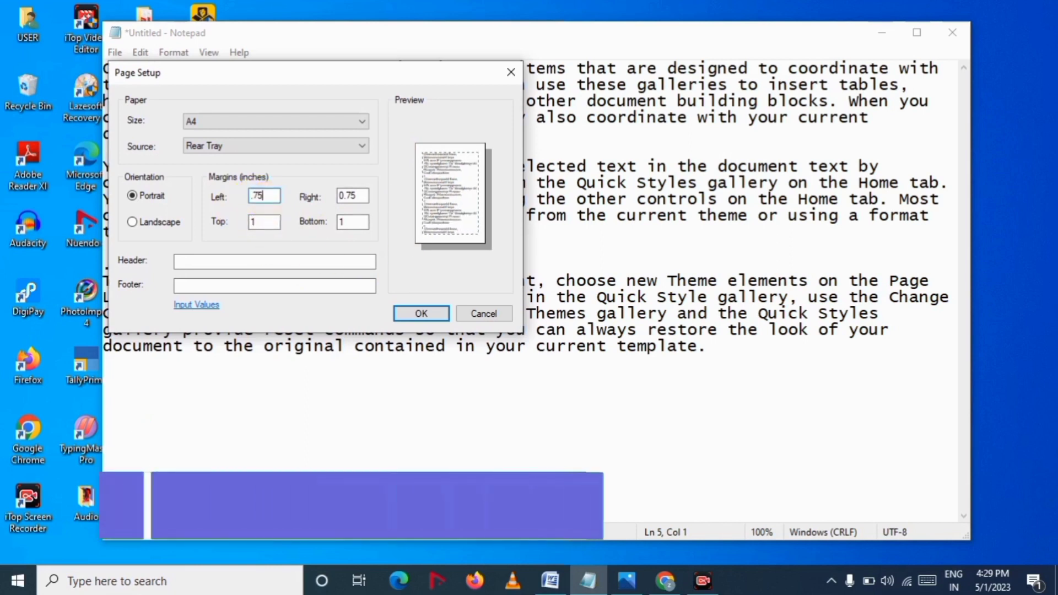
Try a top margin of 3 inches, return it to 1 inch, and accept the page setup
{"action": "double_click", "coordinate": [358, 197]}
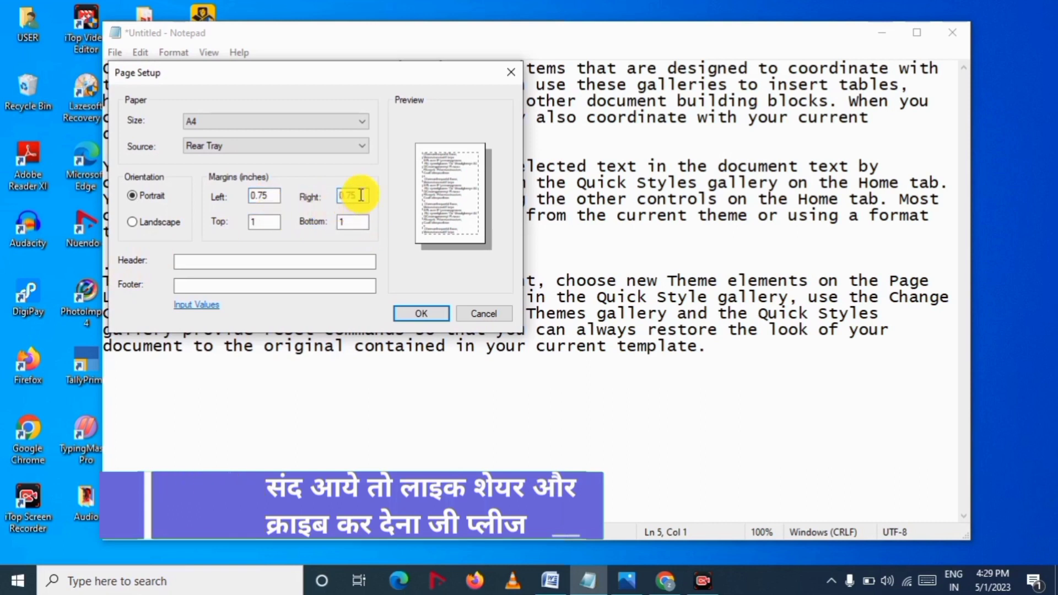
{"action": "double_click", "coordinate": [359, 196]}
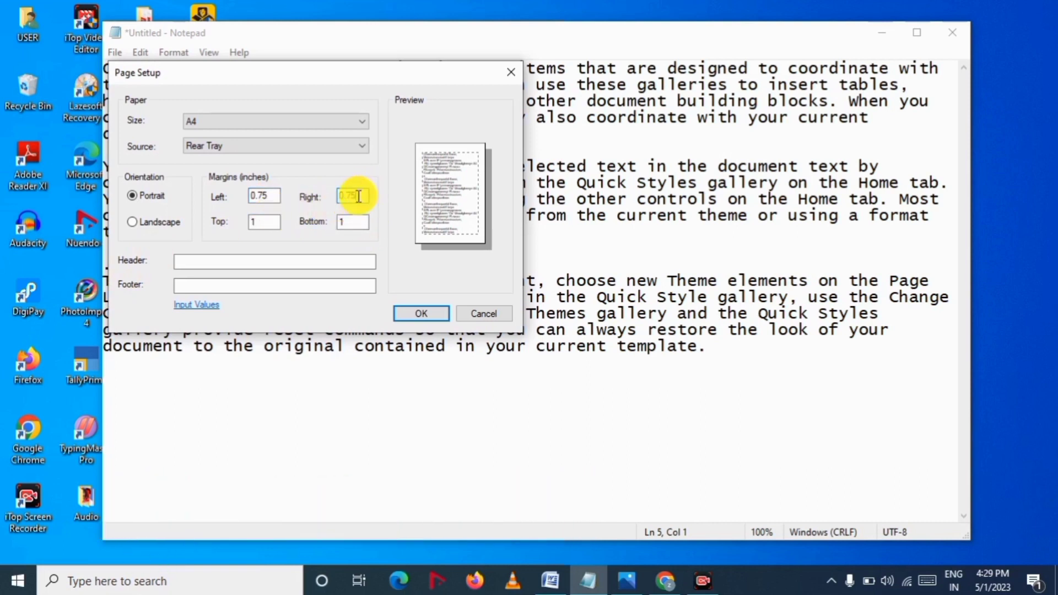
{"action": "double_click", "coordinate": [269, 226]}
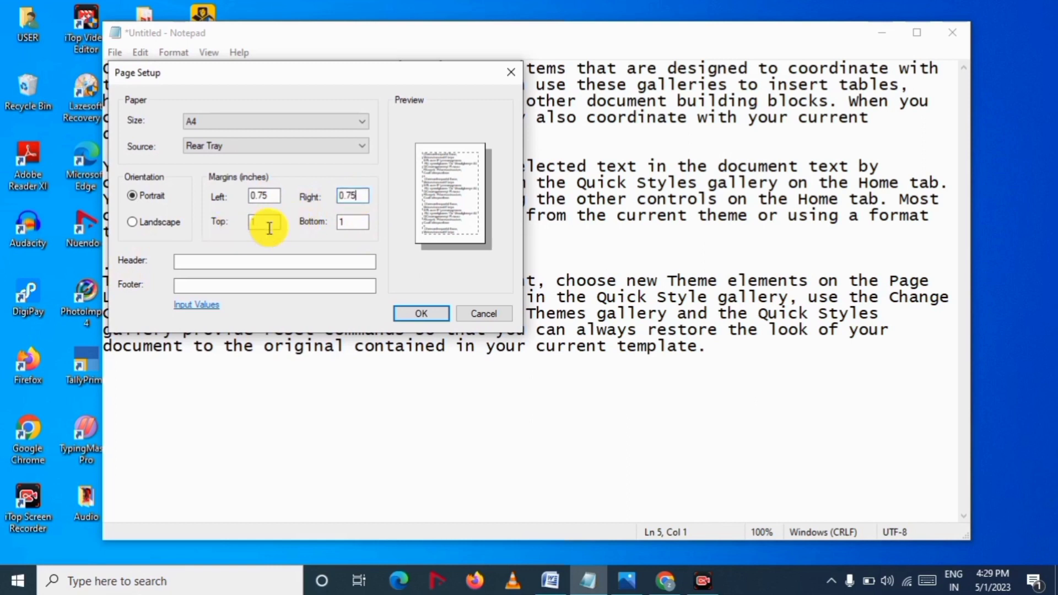
{"action": "double_click", "coordinate": [270, 222]}
{"action": "key", "text": "BackSpace"}
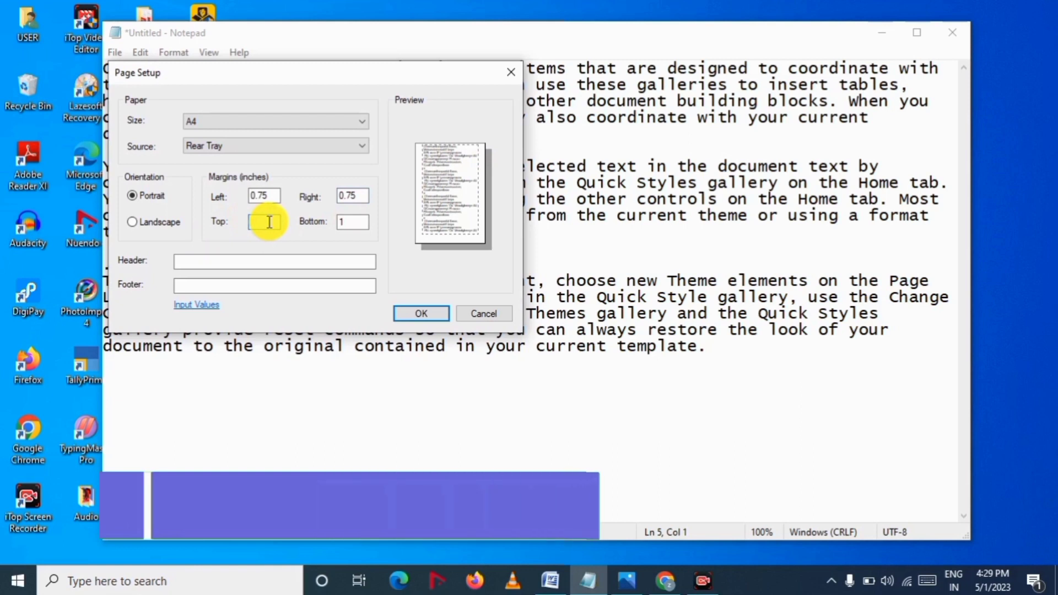
{"action": "type", "text": "3"}
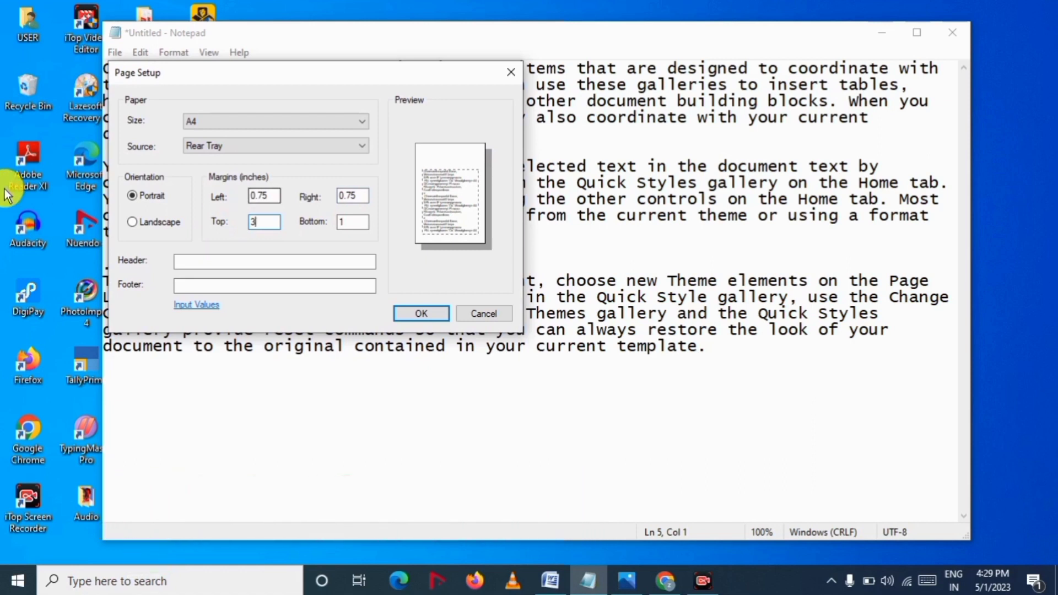
{"action": "key", "text": "BackSpace"}
{"action": "type", "text": "1"}
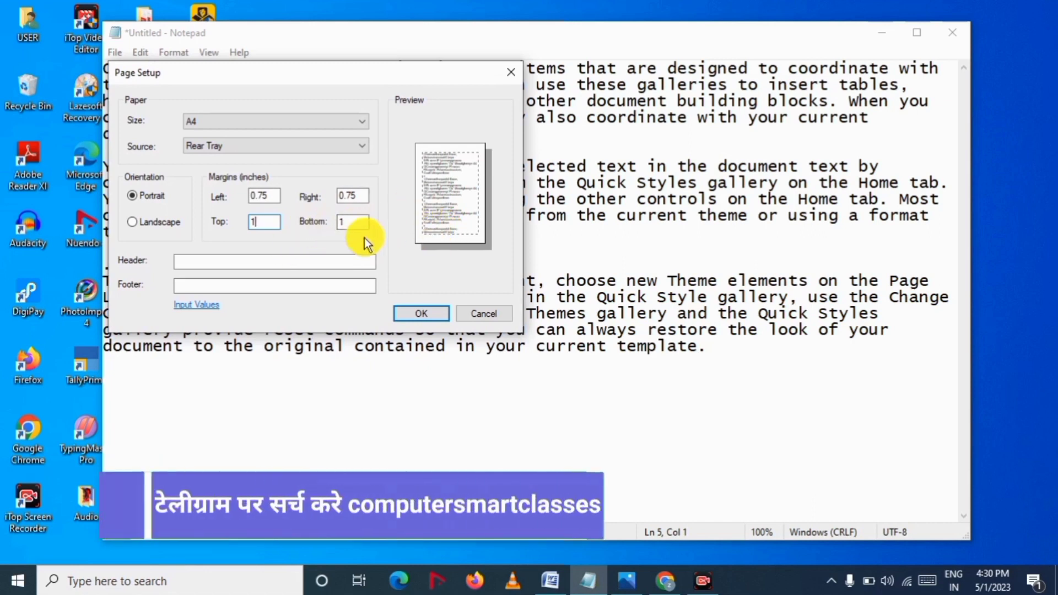
{"action": "left_click", "coordinate": [426, 317]}
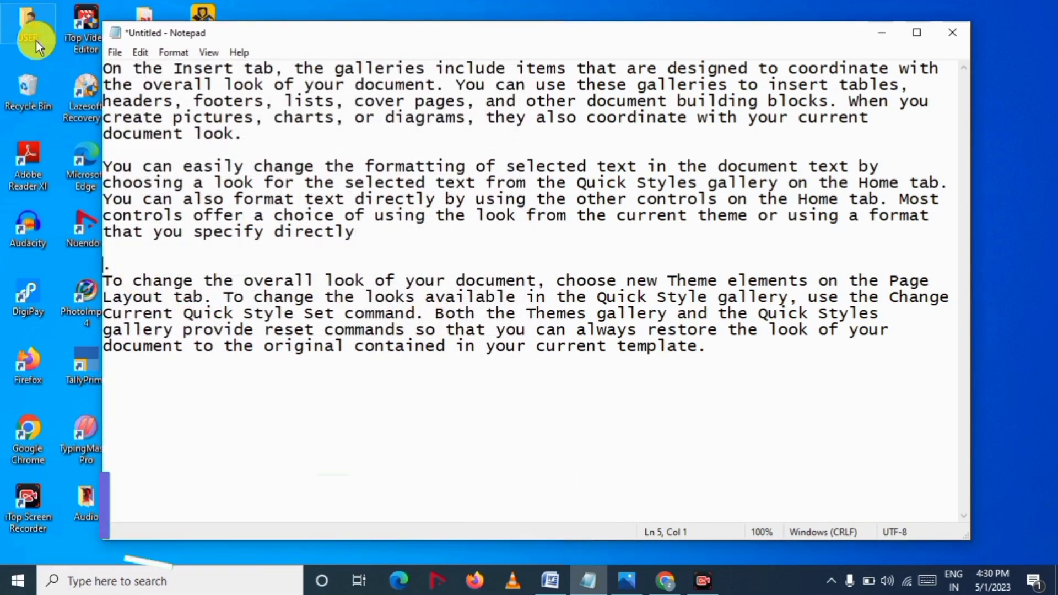
Open the print settings, select the Microsoft XPS printer and the Canon G2000 series Printer in turn, and leave without printing
{"action": "left_click", "coordinate": [109, 51]}
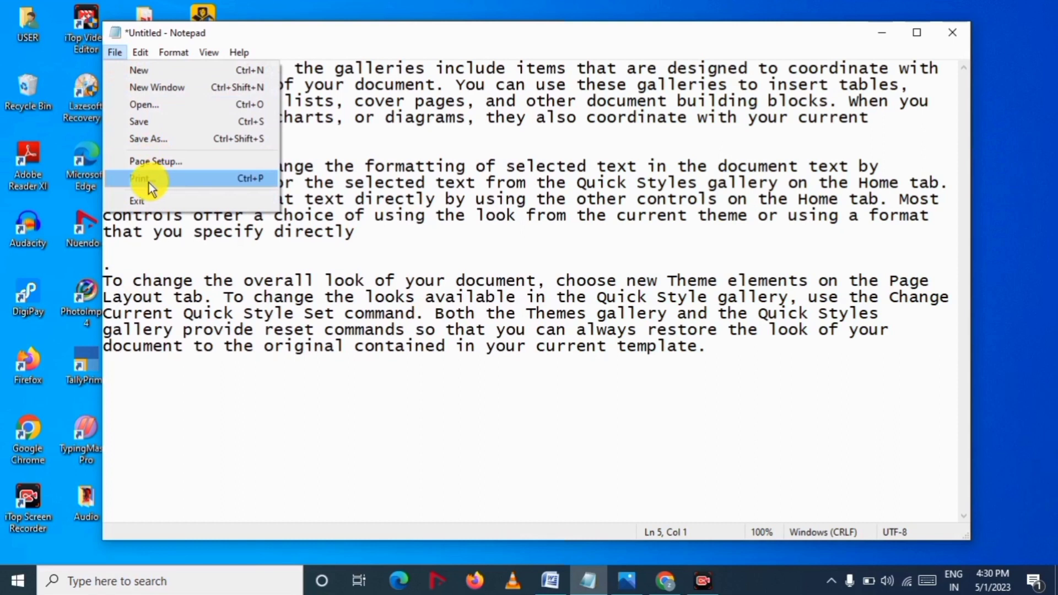
{"action": "left_click", "coordinate": [174, 178]}
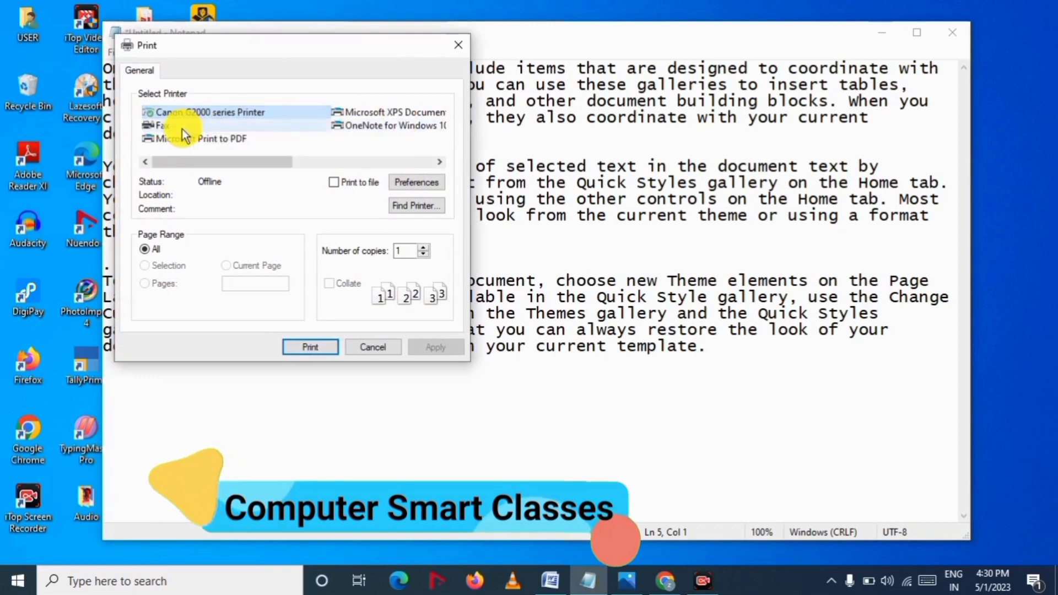
{"action": "left_click", "coordinate": [362, 116]}
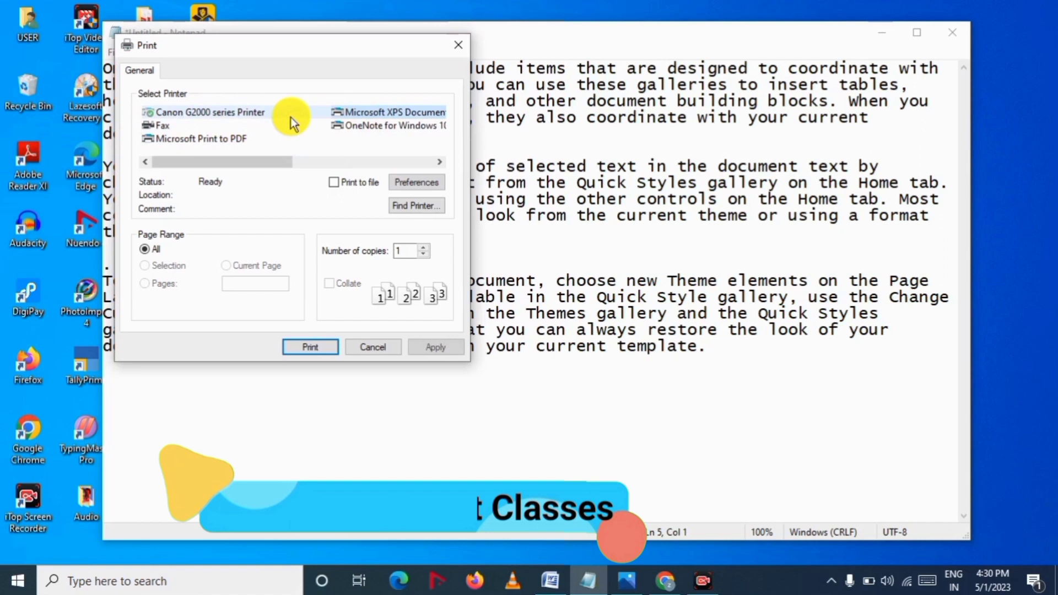
{"action": "left_click", "coordinate": [213, 114]}
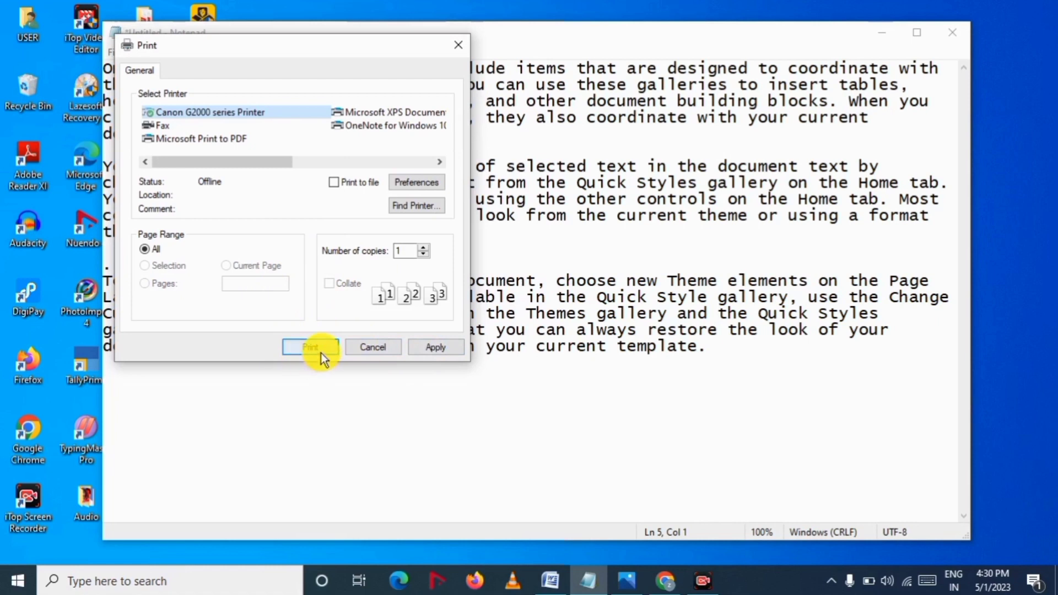
{"action": "left_click", "coordinate": [464, 43]}
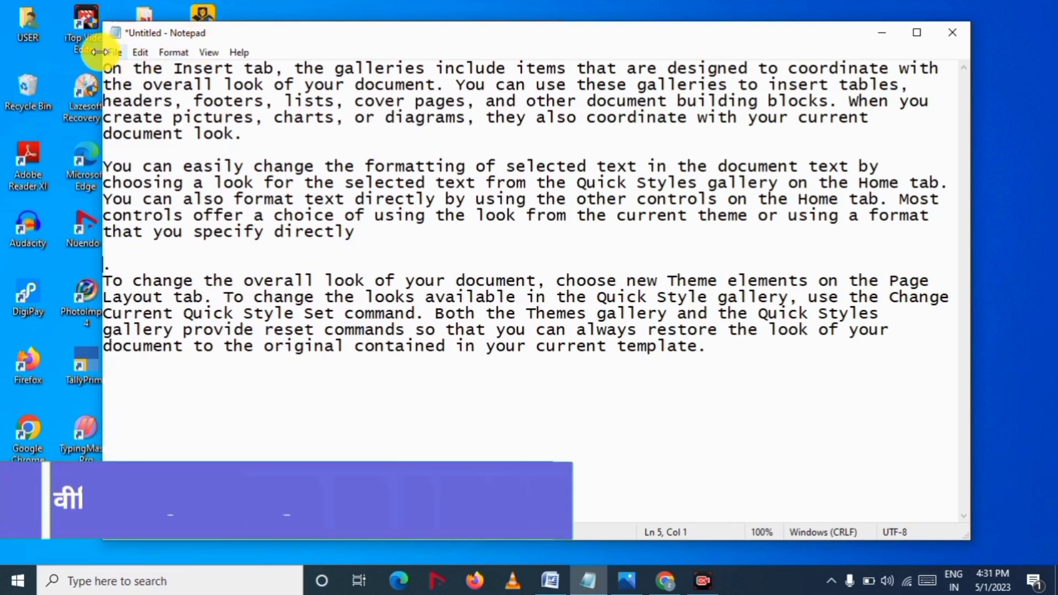
{"action": "left_click", "coordinate": [148, 55]}
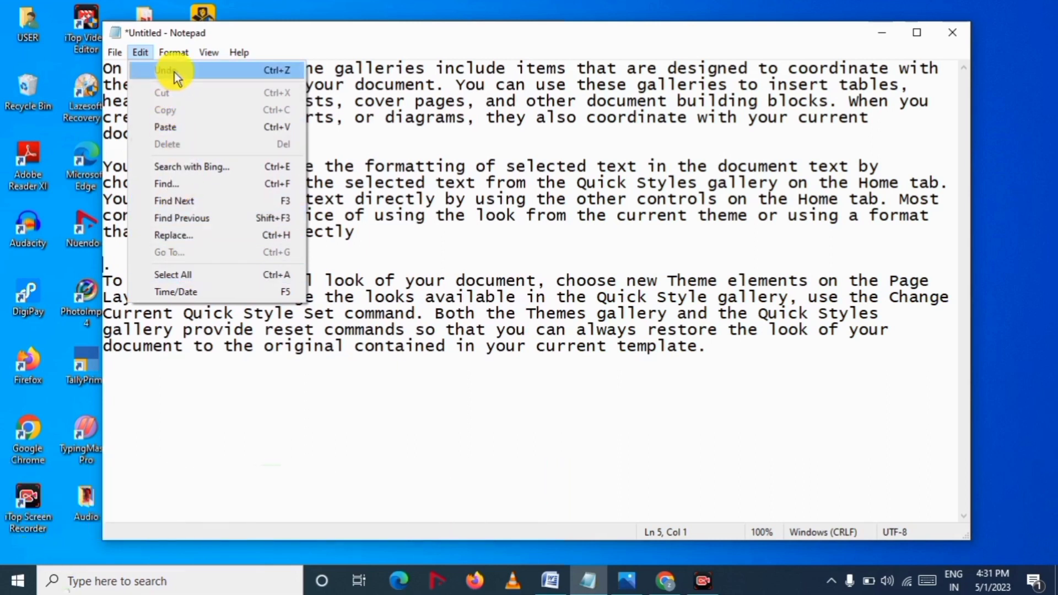
{"action": "mouse_move", "coordinate": [109, 54]}
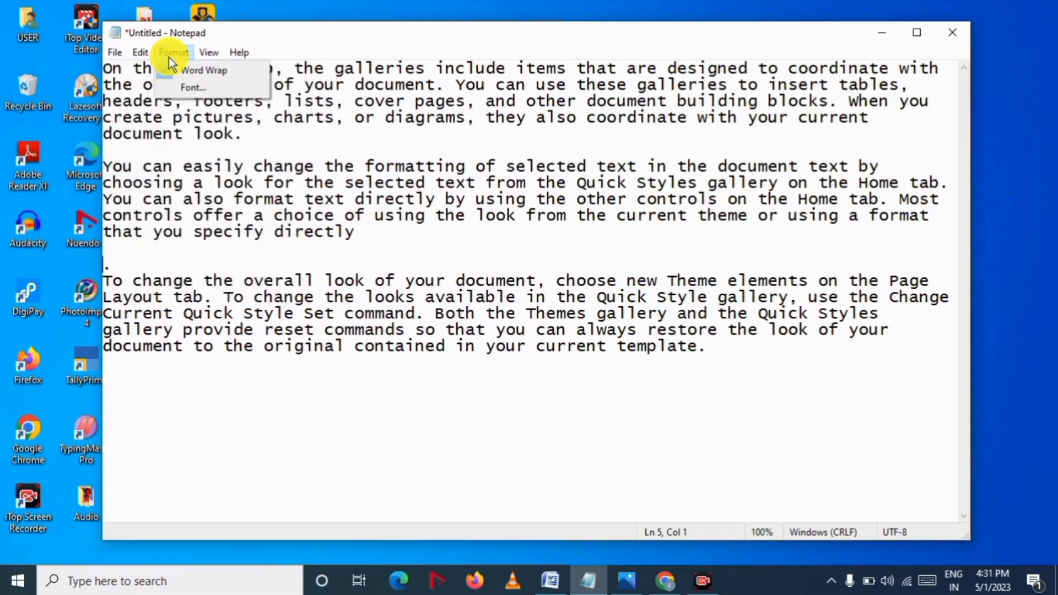
{"action": "mouse_move", "coordinate": [148, 51]}
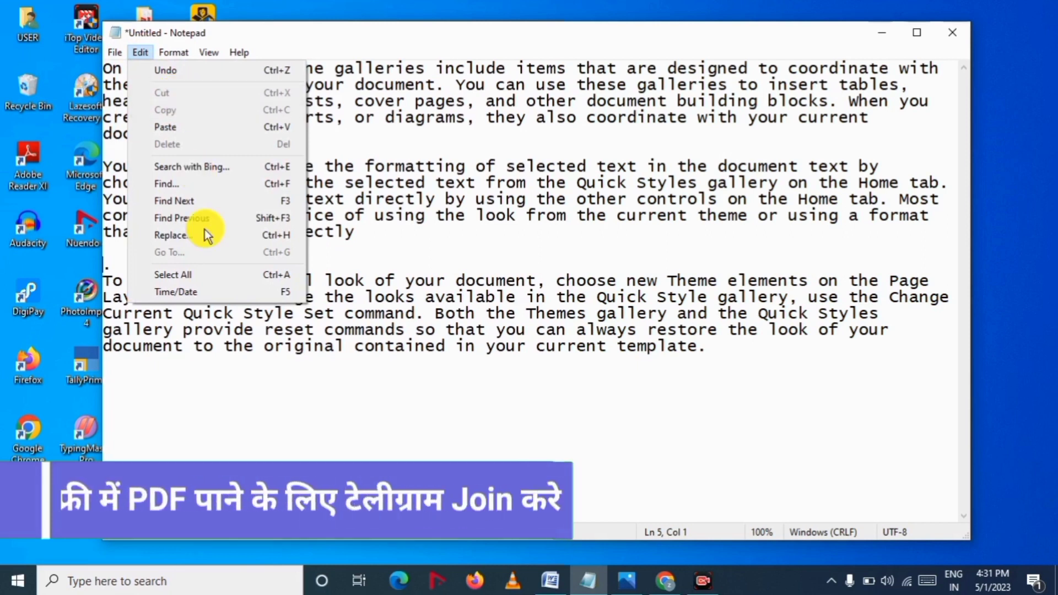
{"action": "left_click", "coordinate": [564, 436]}
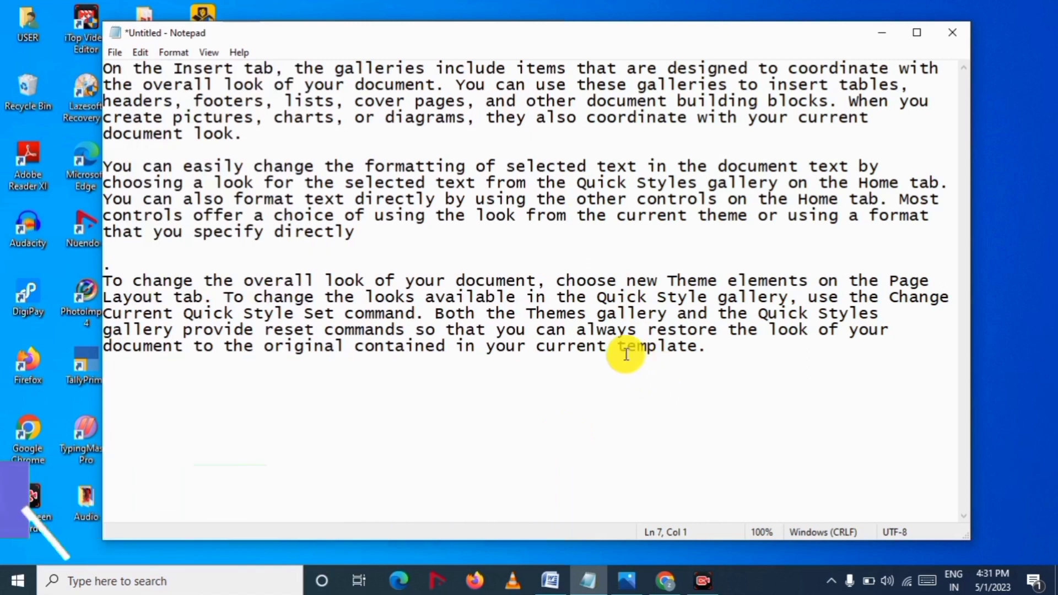
{"action": "left_click_drag", "start_coordinate": [617, 349], "coordinate": [697, 358]}
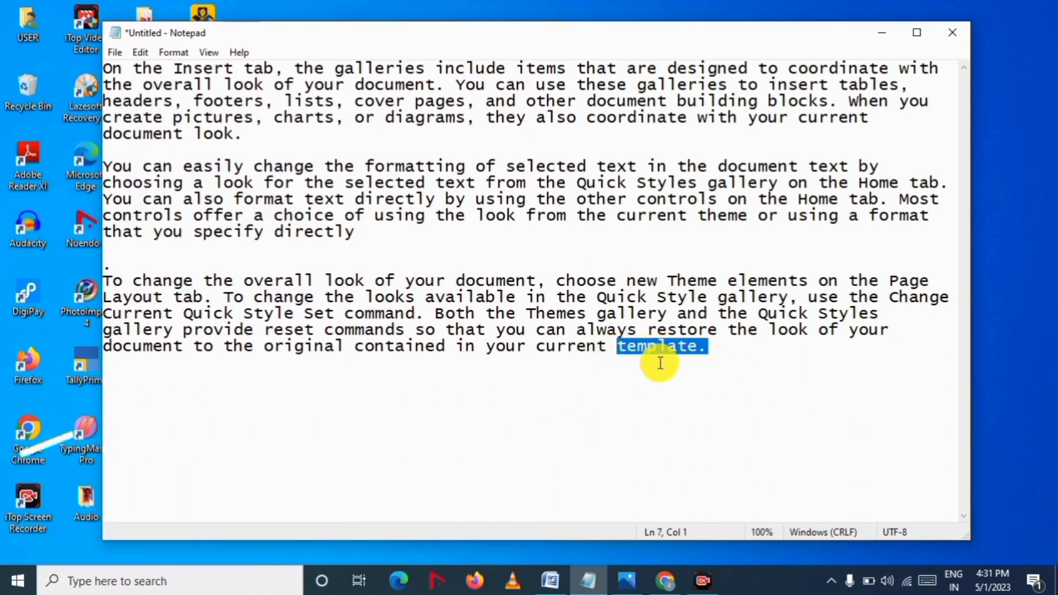
{"action": "left_click", "coordinate": [682, 382]}
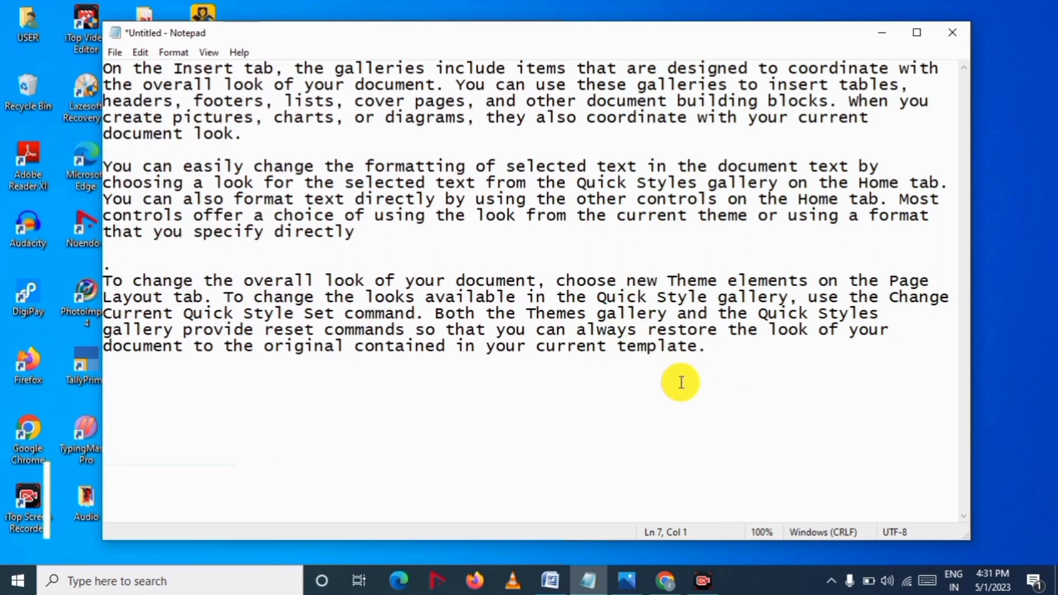
{"action": "left_click", "coordinate": [148, 52]}
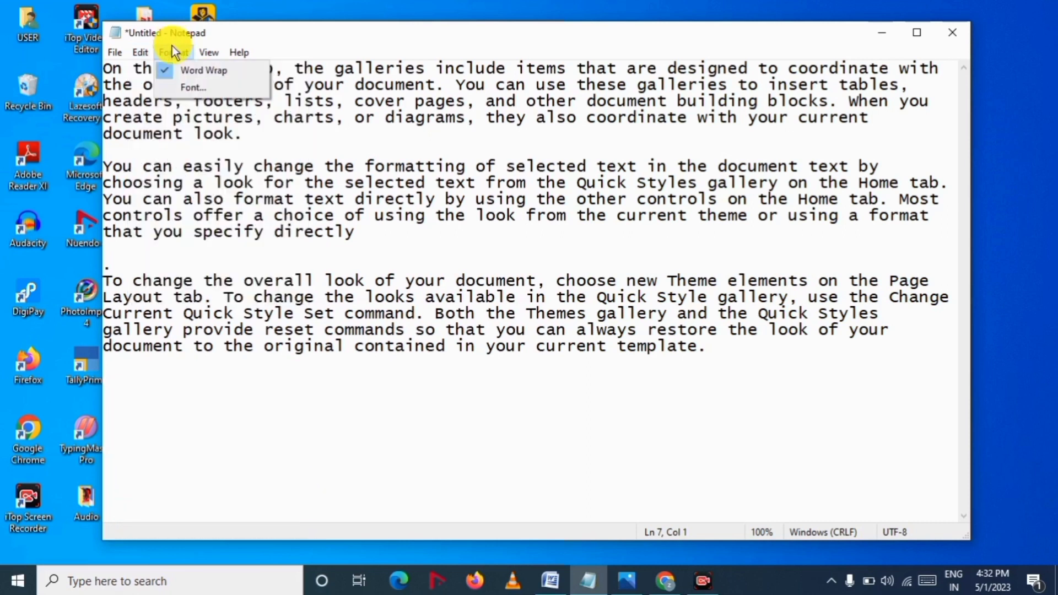
{"action": "mouse_move", "coordinate": [127, 51]}
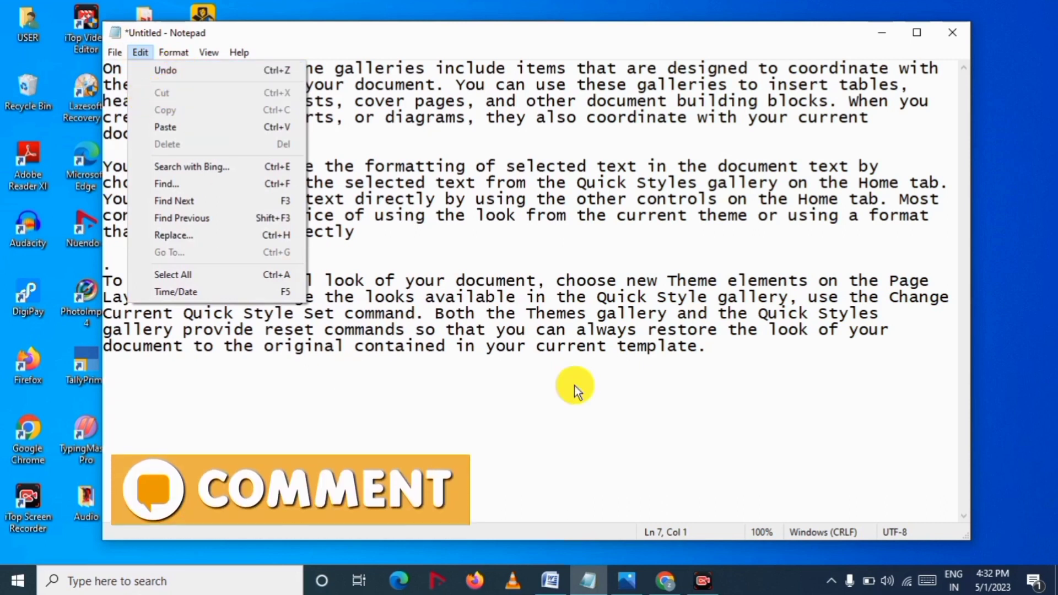
{"action": "left_click", "coordinate": [375, 411]}
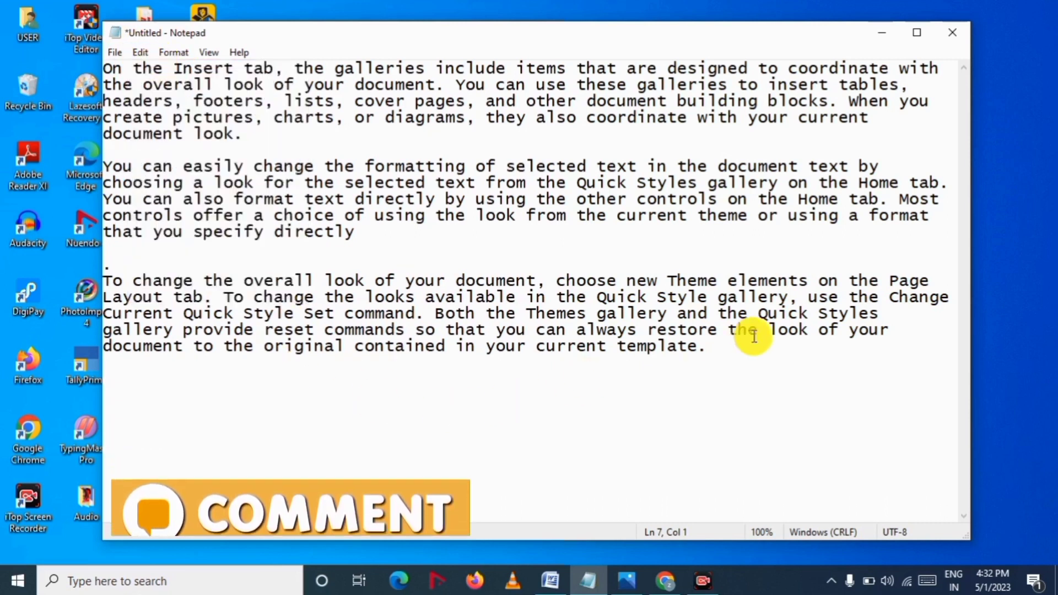
Cut the word "template." from the end of the last paragraph and paste it after "that you specify directly"
{"action": "left_click", "coordinate": [620, 348]}
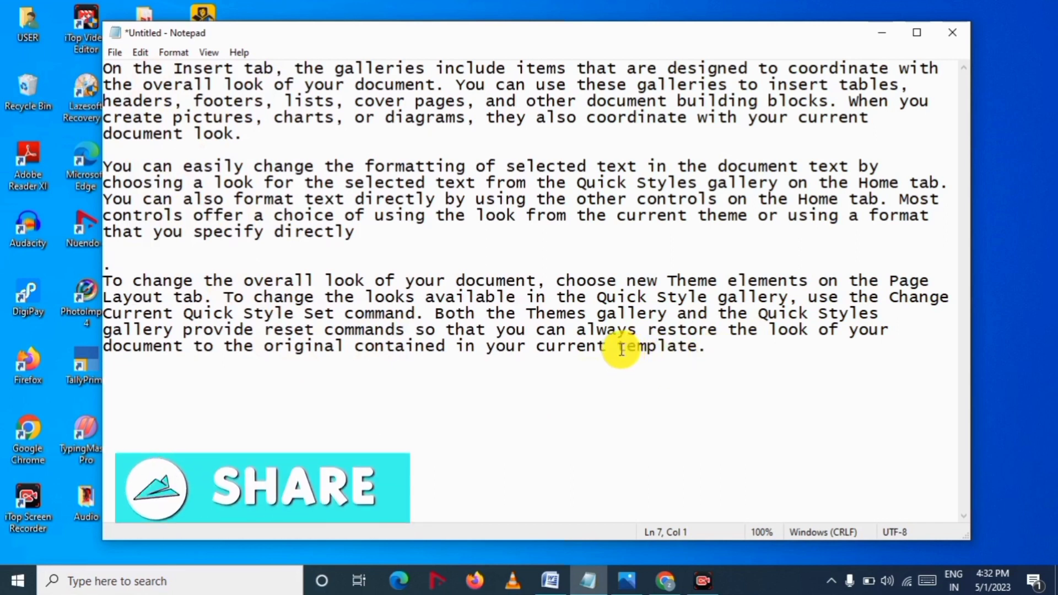
{"action": "left_click_drag", "start_coordinate": [620, 349], "coordinate": [692, 404]}
{"action": "key", "text": "super+c"}
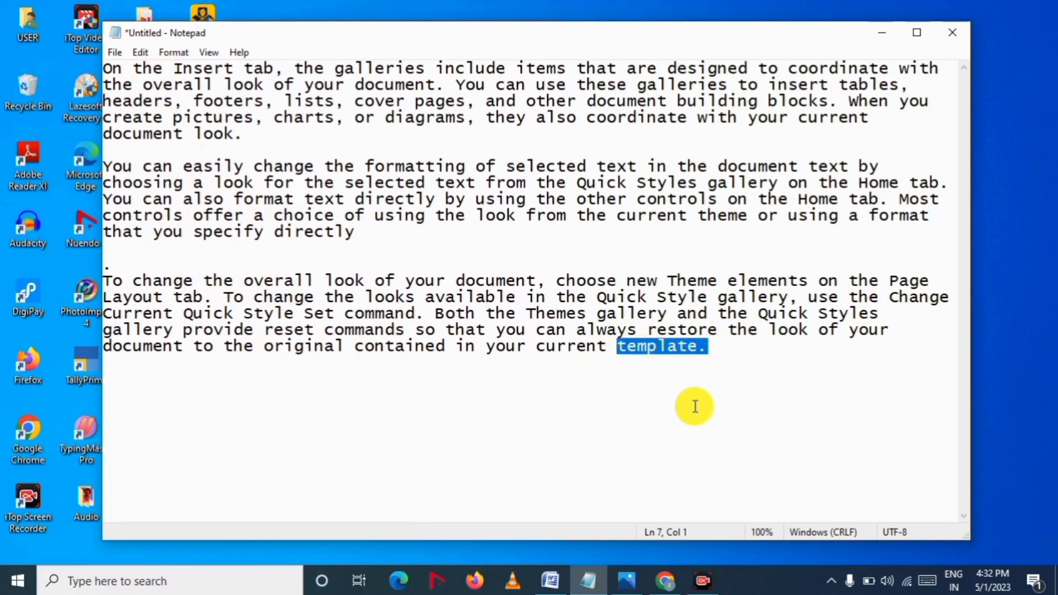
{"action": "left_click", "coordinate": [145, 52]}
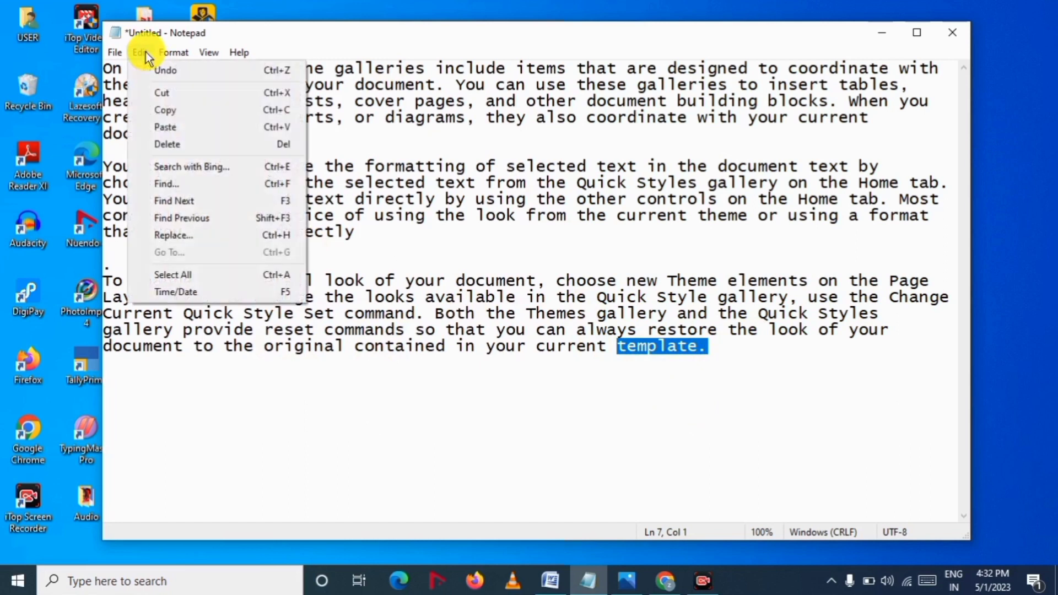
{"action": "left_click", "coordinate": [214, 92]}
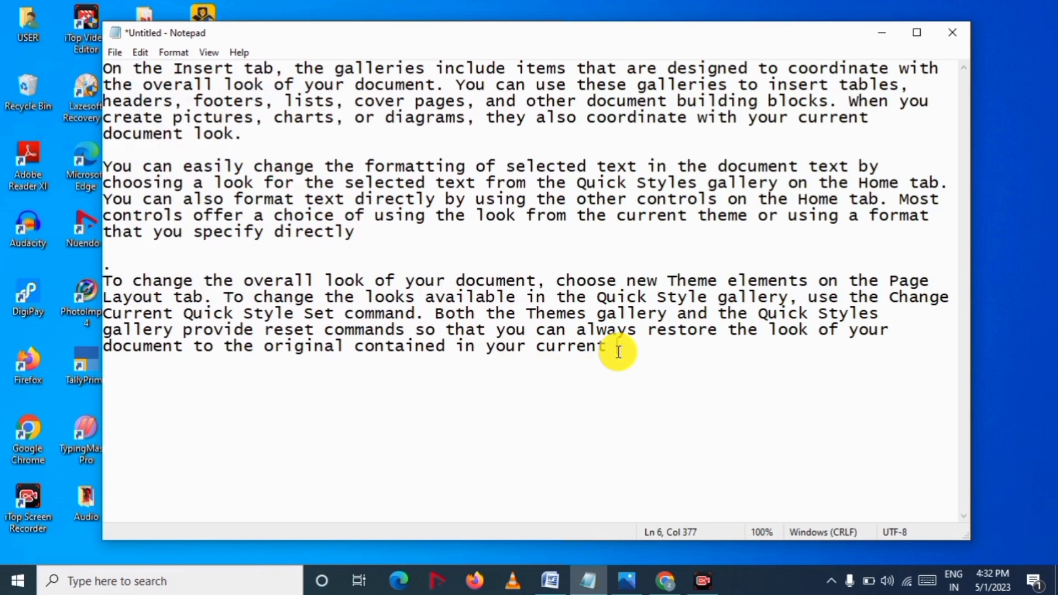
{"action": "left_click", "coordinate": [373, 232]}
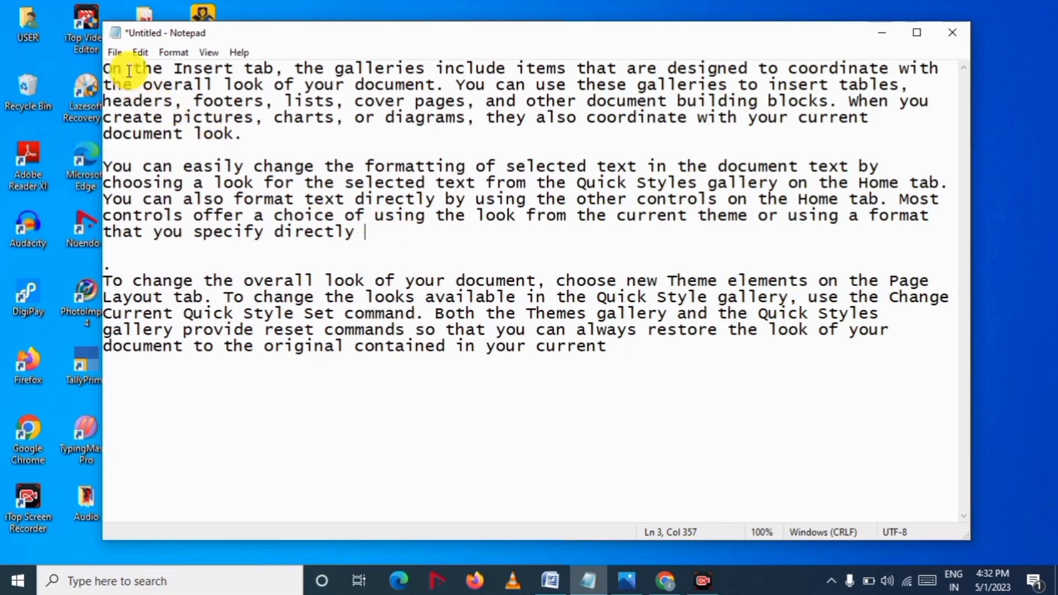
{"action": "left_click", "coordinate": [140, 52]}
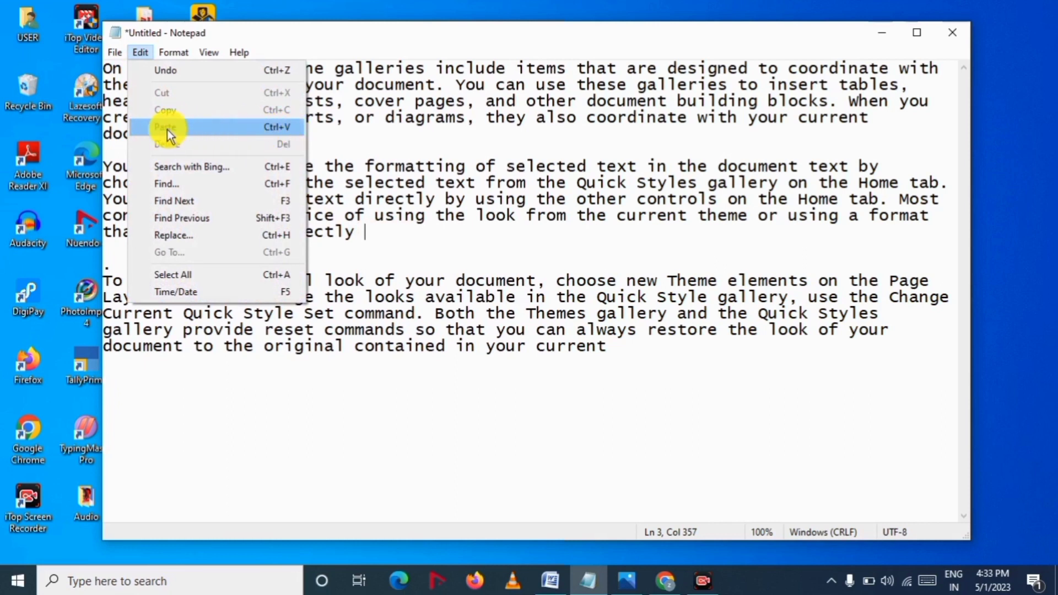
{"action": "left_click", "coordinate": [217, 126]}
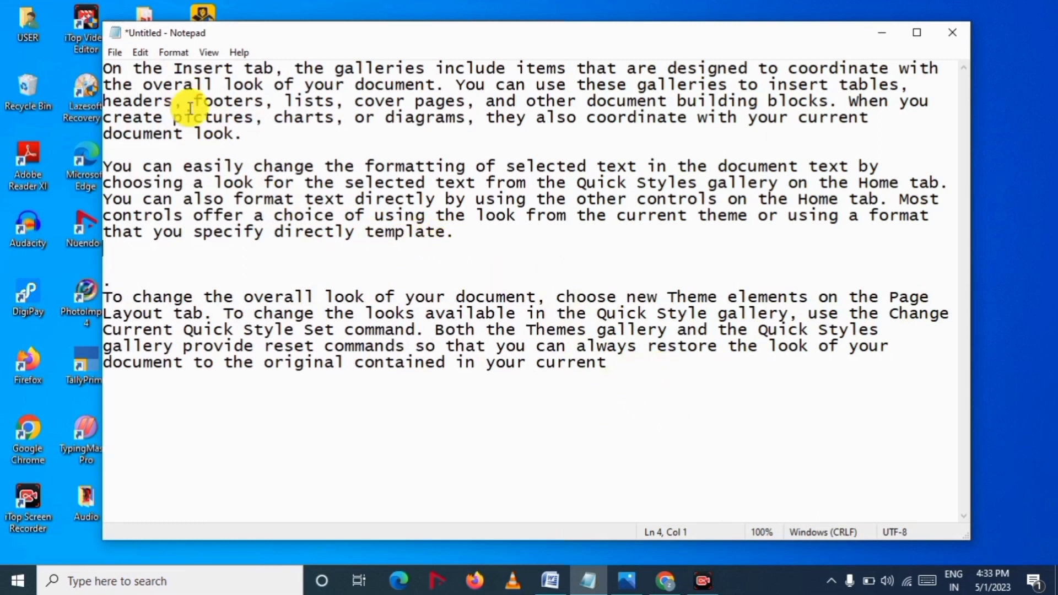
Copy the word "current" from the end of the last paragraph and paste it after "template." in the second paragraph
{"action": "left_click", "coordinate": [140, 52]}
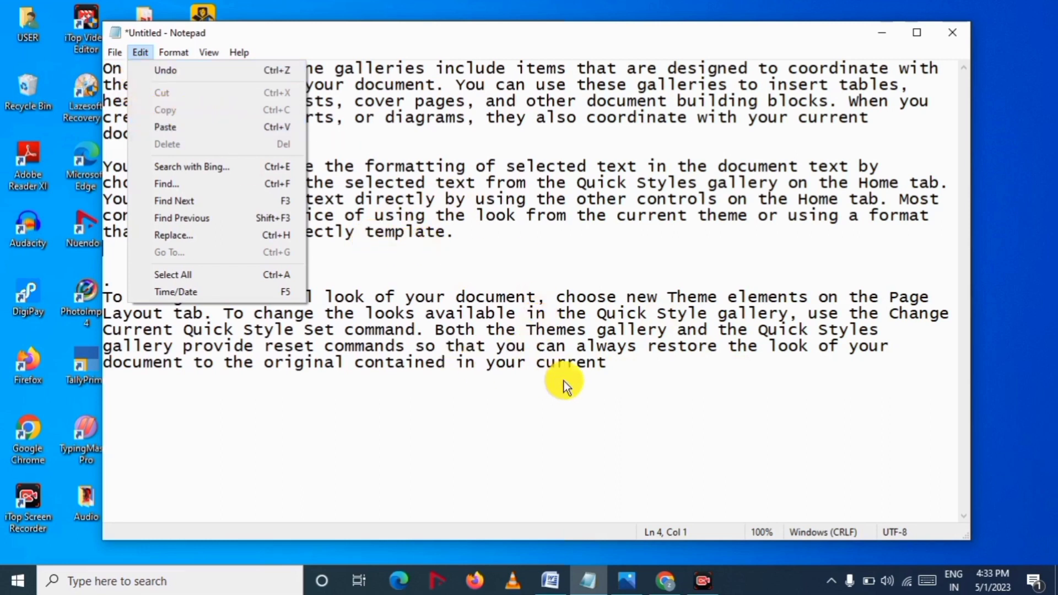
{"action": "left_click", "coordinate": [539, 365]}
{"action": "left_click_drag", "start_coordinate": [537, 363], "coordinate": [617, 369]}
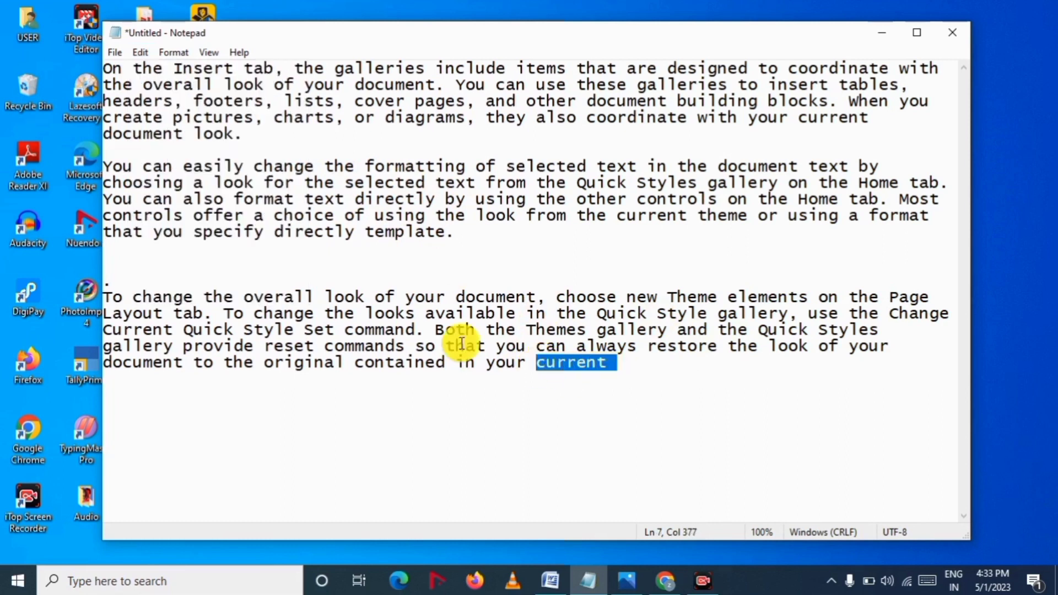
{"action": "left_click", "coordinate": [140, 51]}
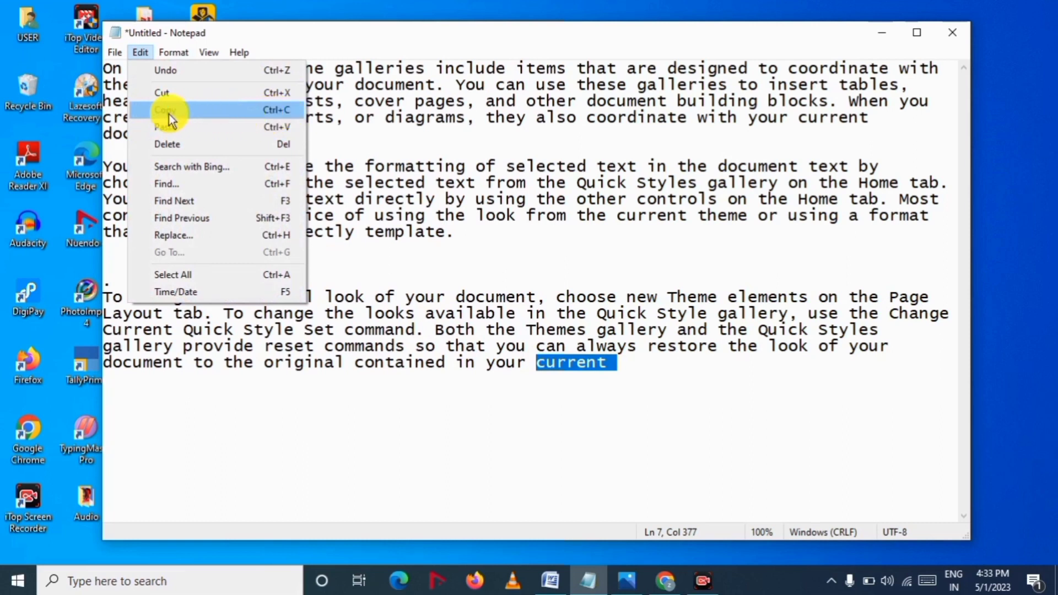
{"action": "left_click", "coordinate": [211, 110]}
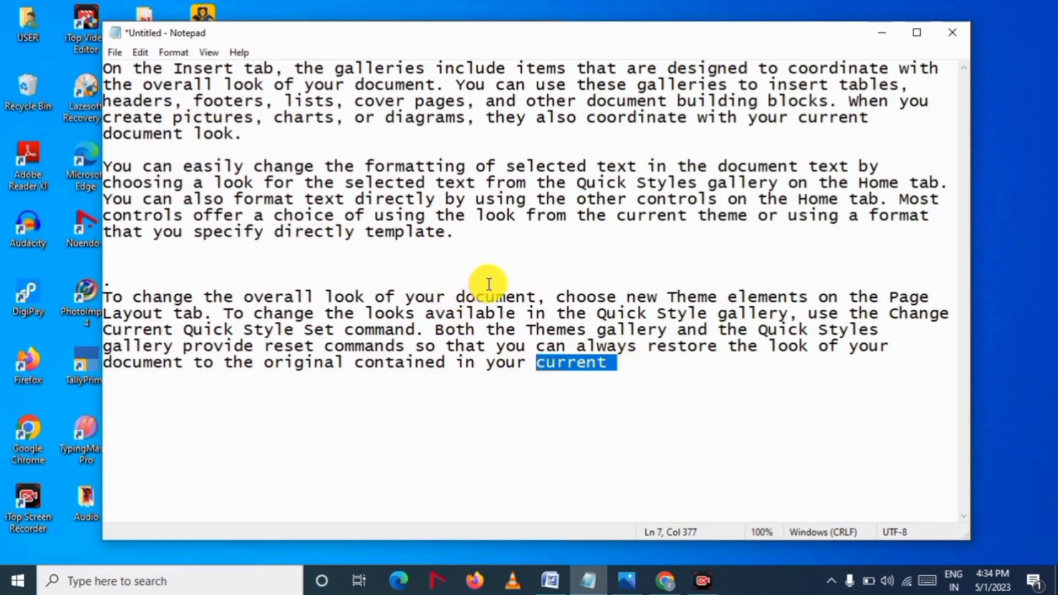
{"action": "left_click", "coordinate": [477, 239]}
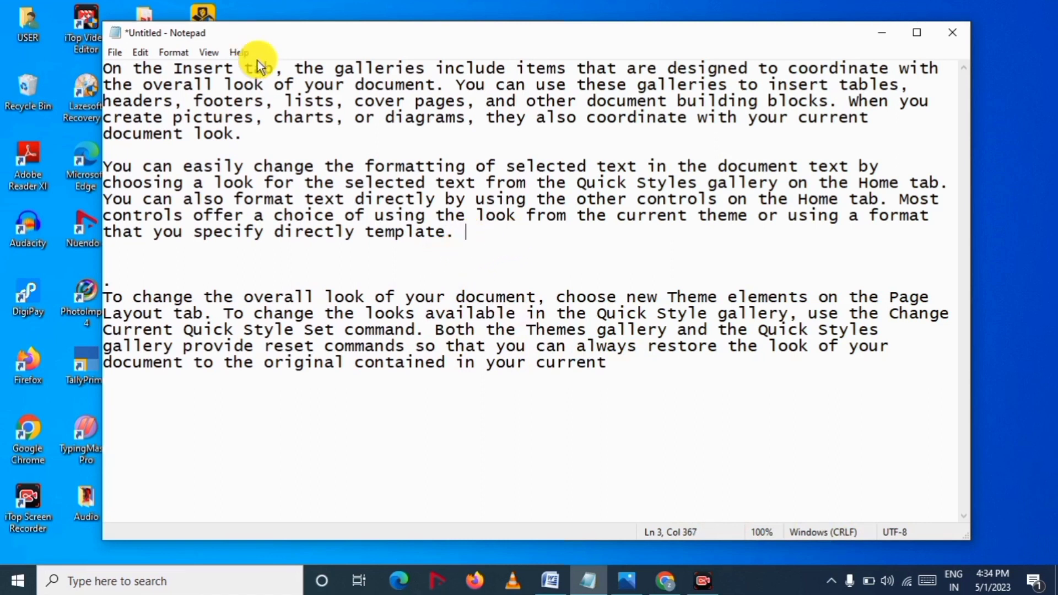
{"action": "left_click", "coordinate": [136, 51]}
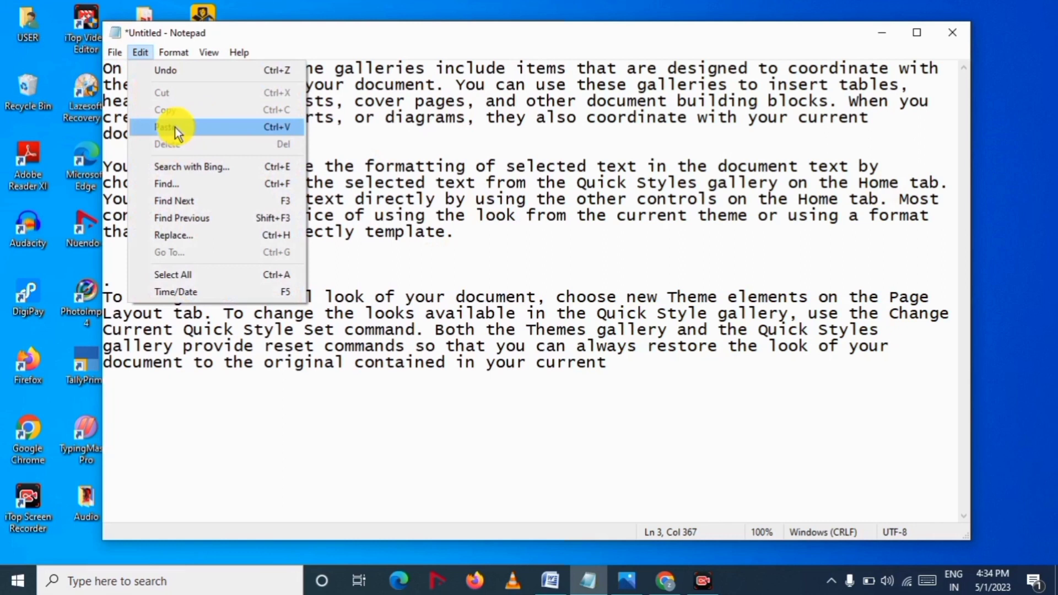
{"action": "left_click", "coordinate": [218, 127]}
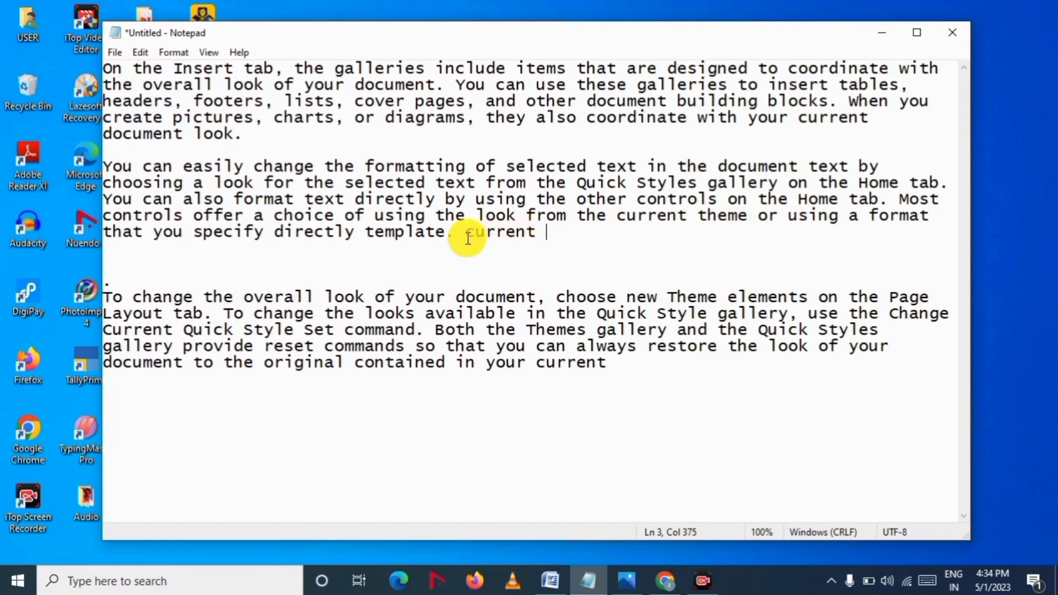
Highlight the pasted "current" and the original at the end of the last paragraph to compare them
{"action": "left_click_drag", "start_coordinate": [468, 234], "coordinate": [568, 231]}
{"action": "left_click_drag", "start_coordinate": [539, 362], "coordinate": [619, 359]}
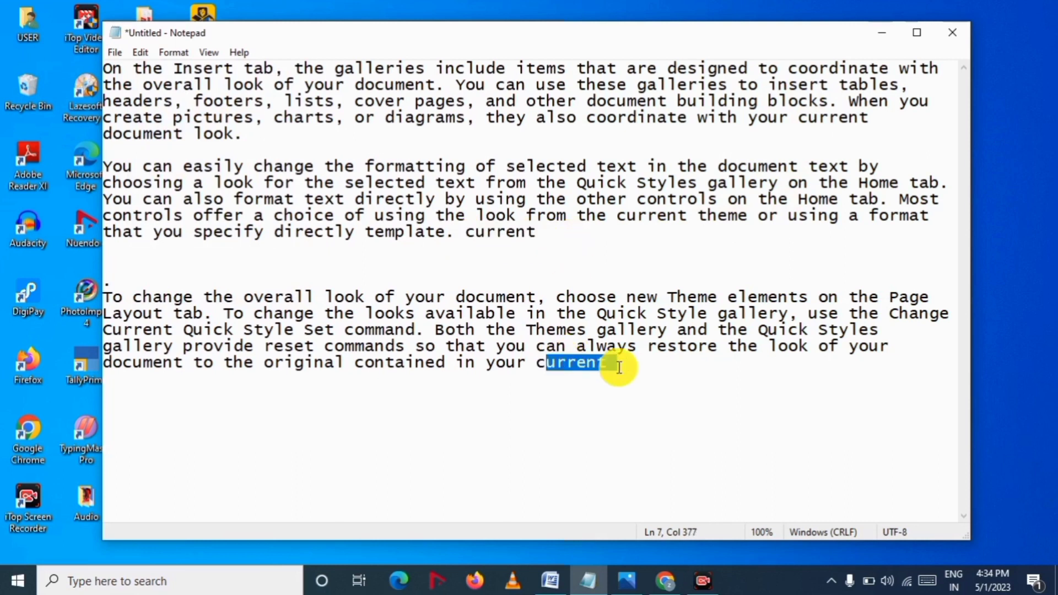
{"action": "left_click", "coordinate": [540, 362]}
{"action": "left_click_drag", "start_coordinate": [540, 362], "coordinate": [614, 366]}
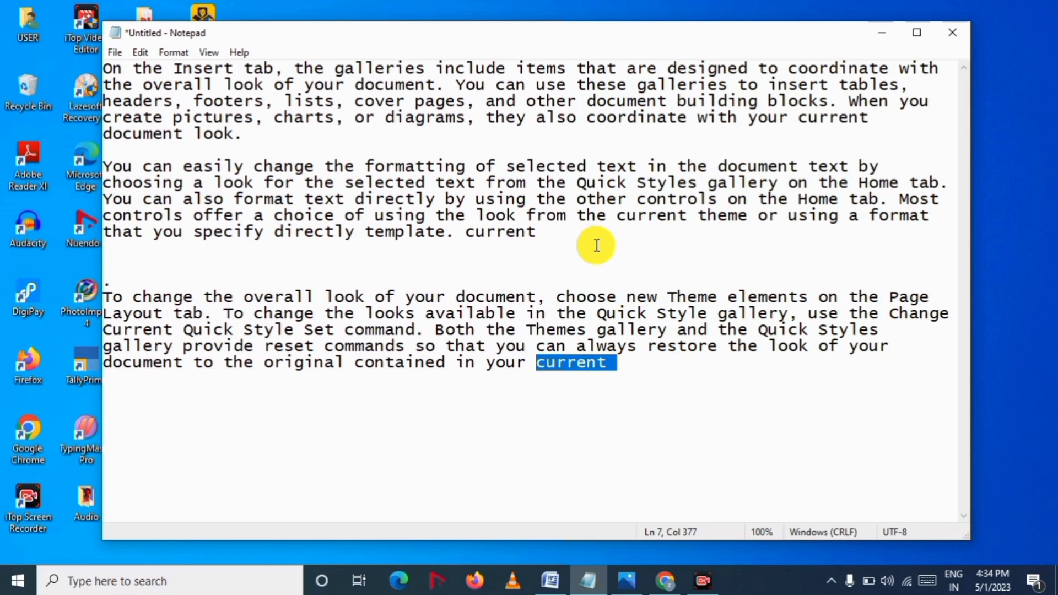
{"action": "left_click", "coordinate": [566, 394]}
{"action": "left_click", "coordinate": [539, 363]}
{"action": "left_click_drag", "start_coordinate": [539, 362], "coordinate": [622, 367]}
Paste "current" two more times at the end of the second paragraph
{"action": "left_click", "coordinate": [550, 234]}
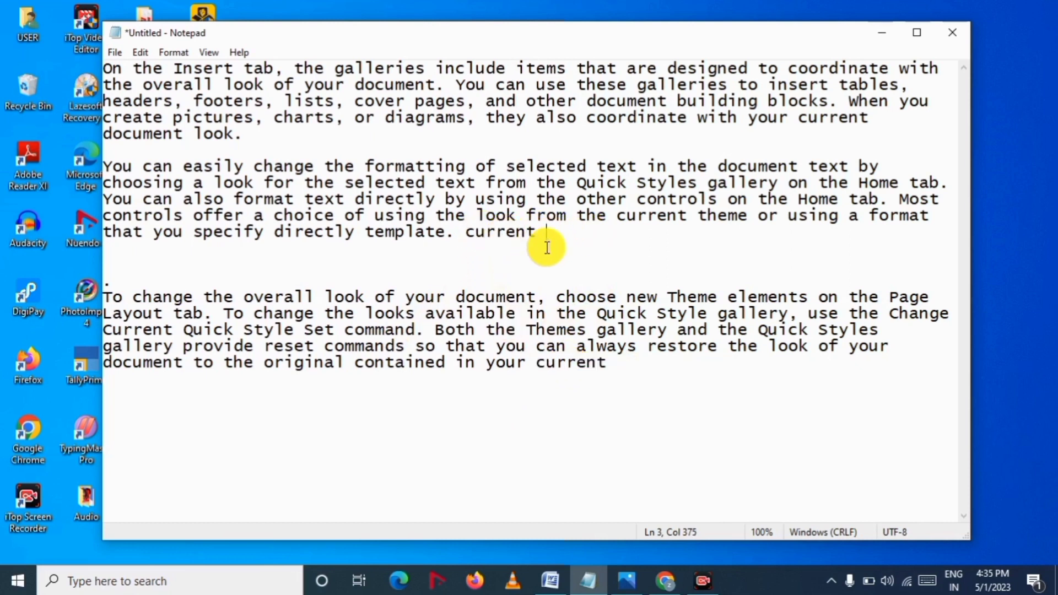
{"action": "left_click", "coordinate": [138, 51]}
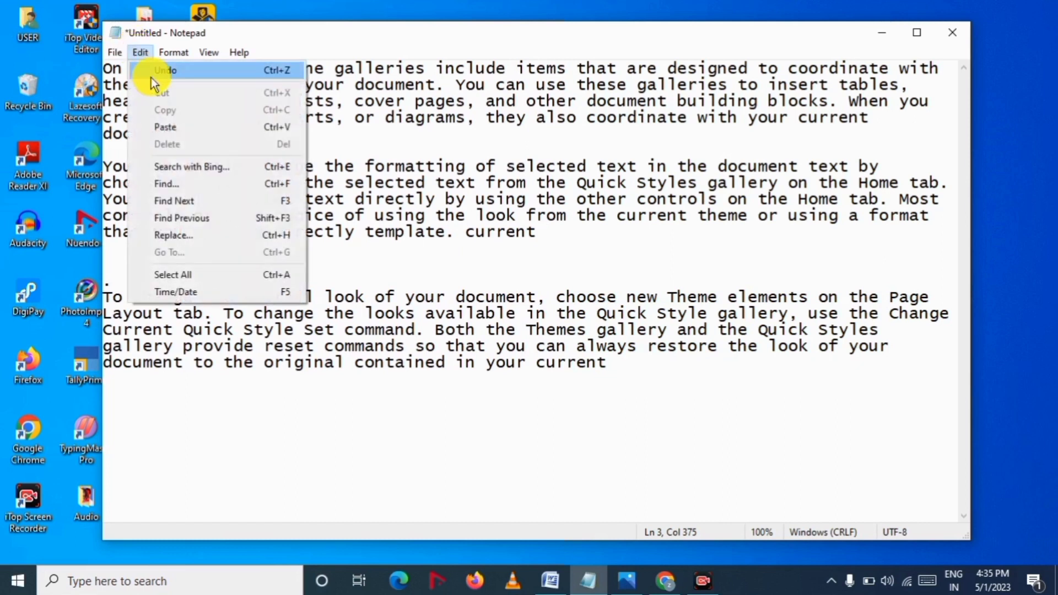
{"action": "left_click", "coordinate": [170, 133]}
{"action": "left_click", "coordinate": [141, 50]}
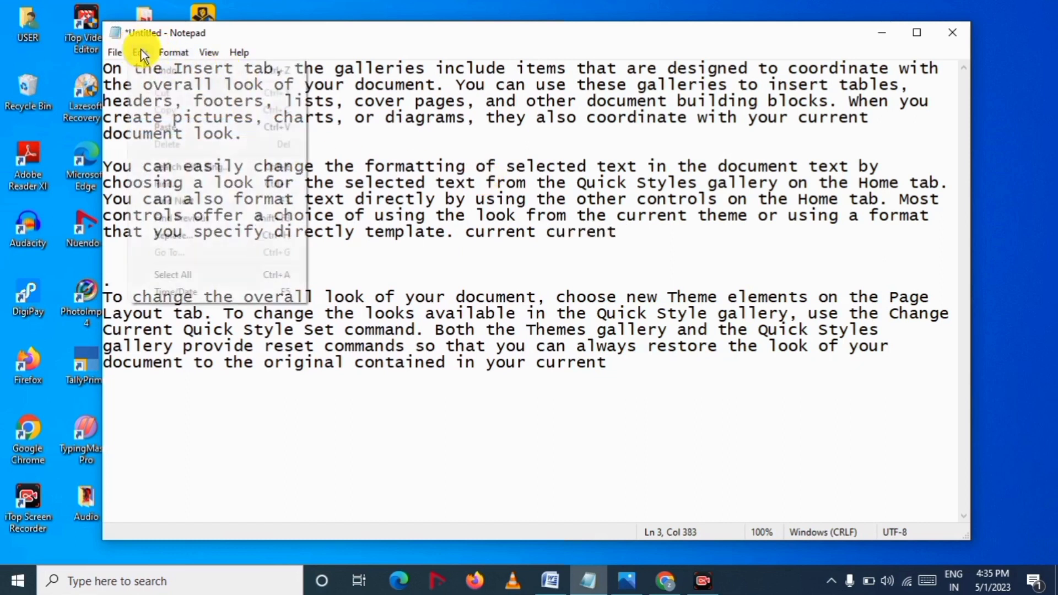
{"action": "left_click", "coordinate": [164, 134]}
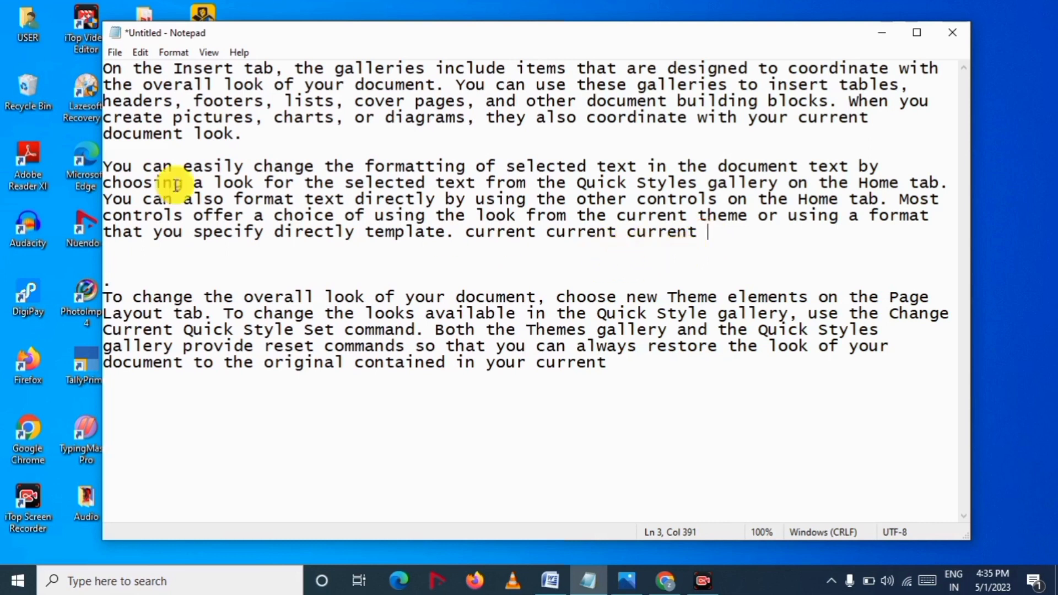
{"action": "left_click", "coordinate": [140, 57]}
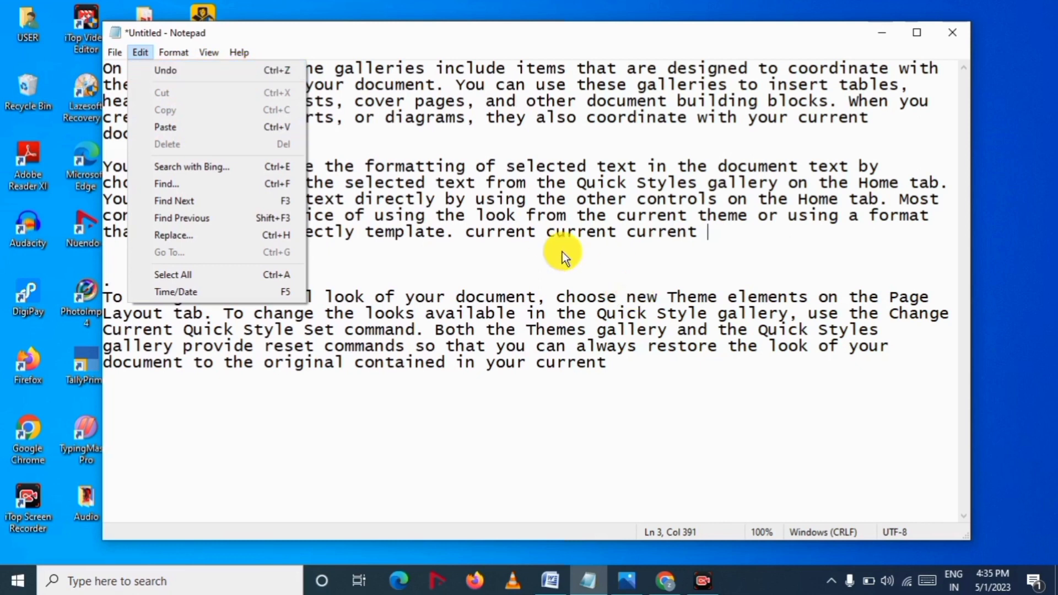
{"action": "left_click", "coordinate": [564, 229]}
{"action": "left_click_drag", "start_coordinate": [538, 231], "coordinate": [799, 231]}
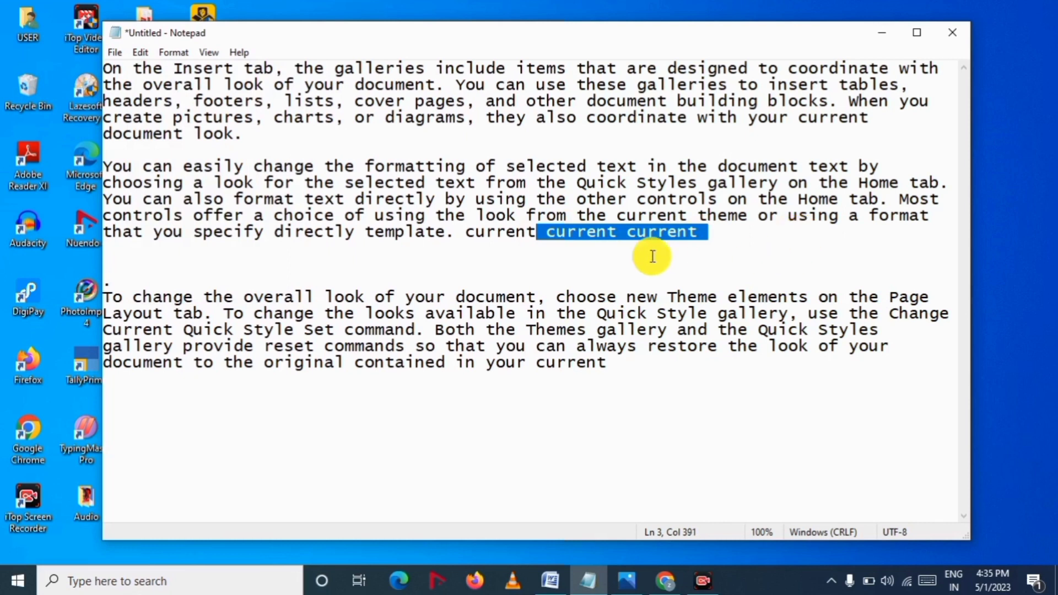
{"action": "left_click", "coordinate": [504, 241]}
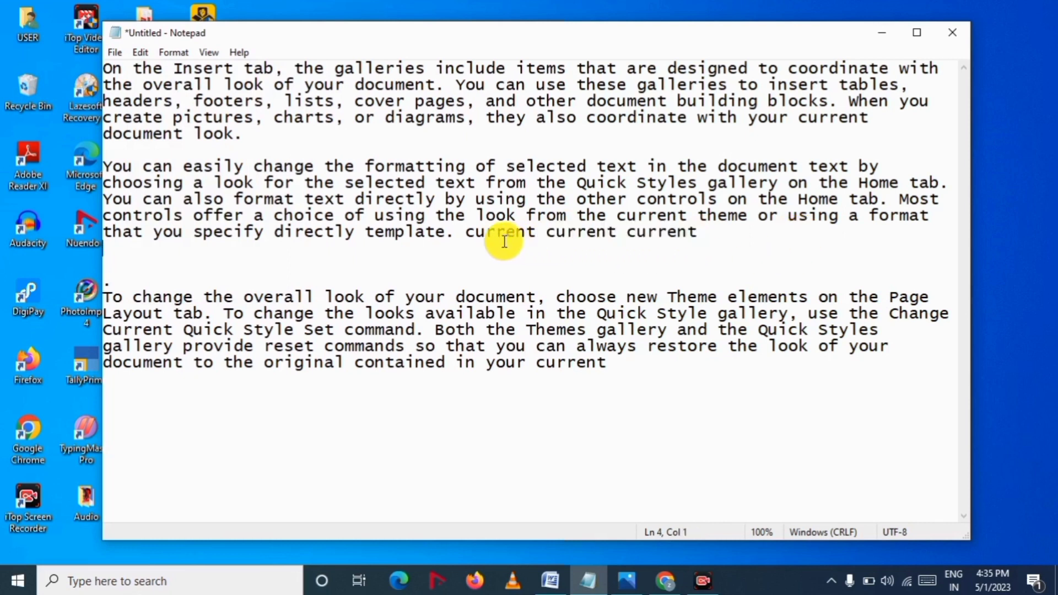
Undo the pasted "current" words at the end of the second paragraph, then repeat Undo to alternately restore and remove them
{"action": "left_click_drag", "start_coordinate": [544, 231], "coordinate": [629, 236]}
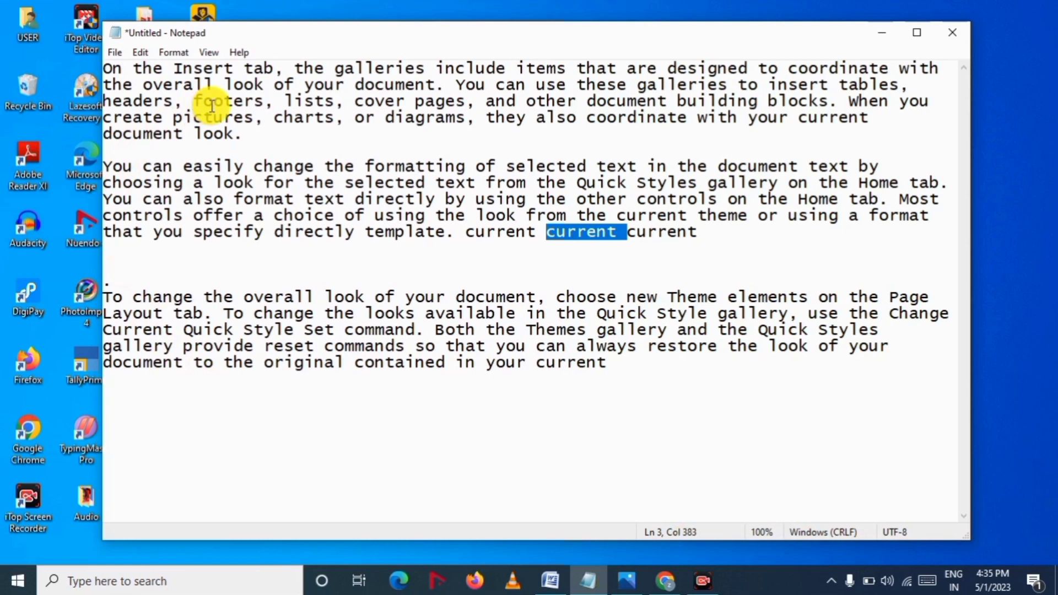
{"action": "left_click", "coordinate": [148, 52]}
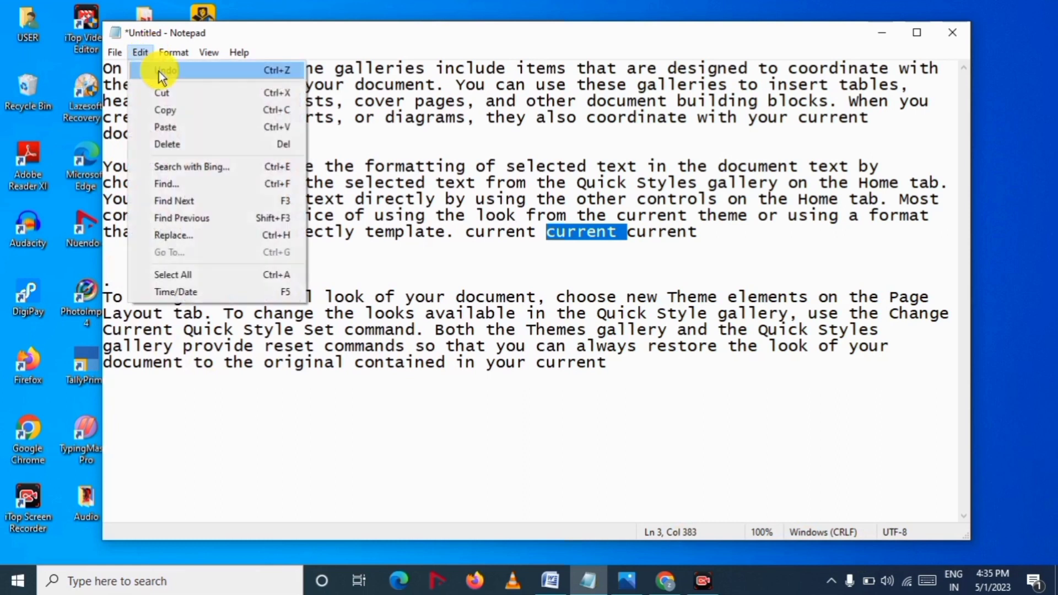
{"action": "left_click", "coordinate": [158, 71]}
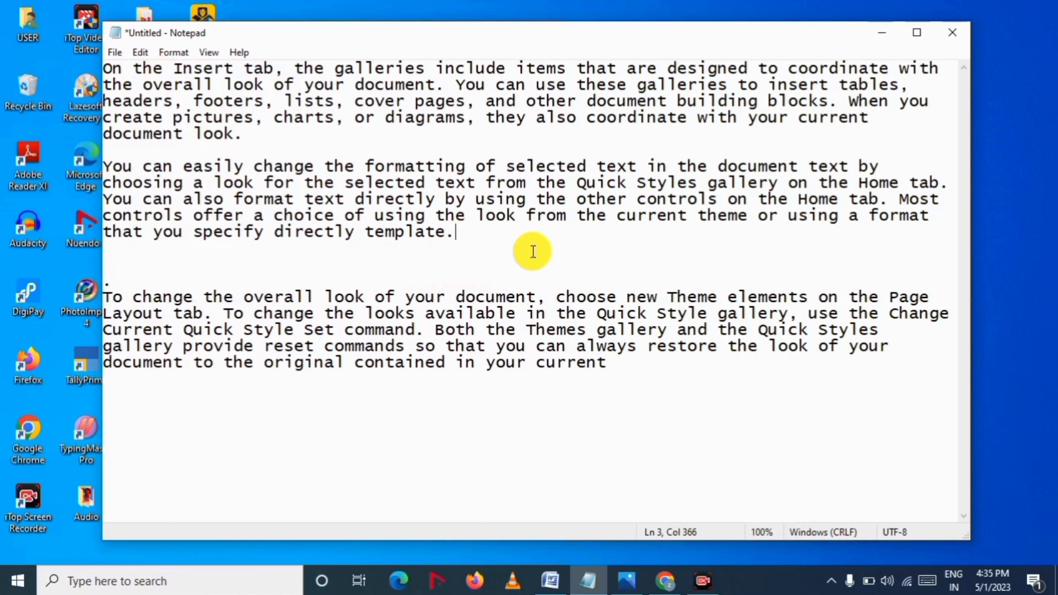
{"action": "left_click", "coordinate": [145, 52]}
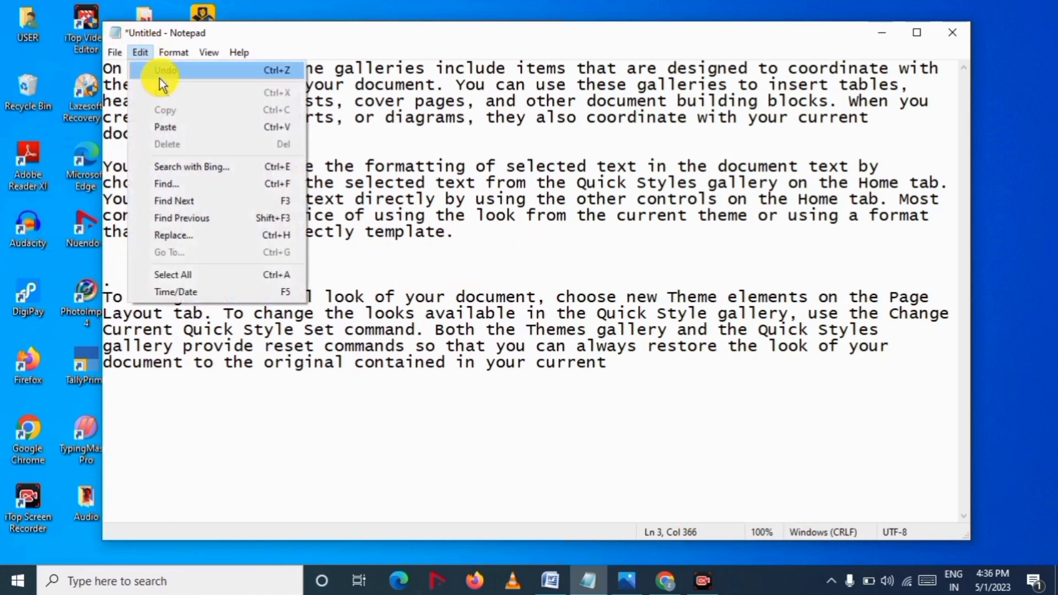
{"action": "left_click", "coordinate": [160, 76]}
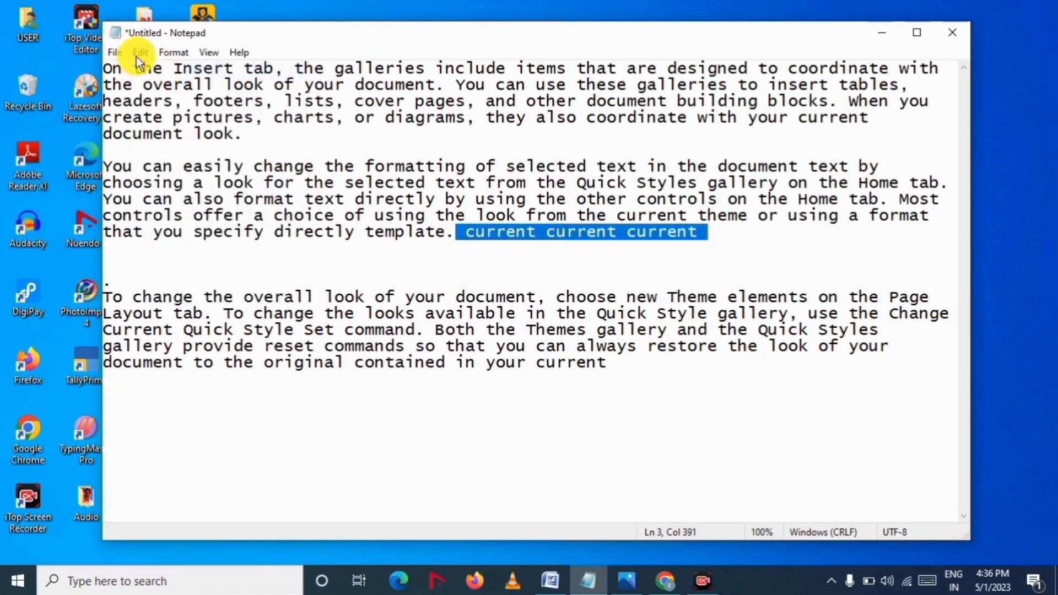
{"action": "left_click", "coordinate": [138, 54]}
{"action": "left_click", "coordinate": [150, 69]}
{"action": "left_click", "coordinate": [145, 54]}
{"action": "left_click", "coordinate": [150, 69]}
{"action": "left_click", "coordinate": [141, 55]}
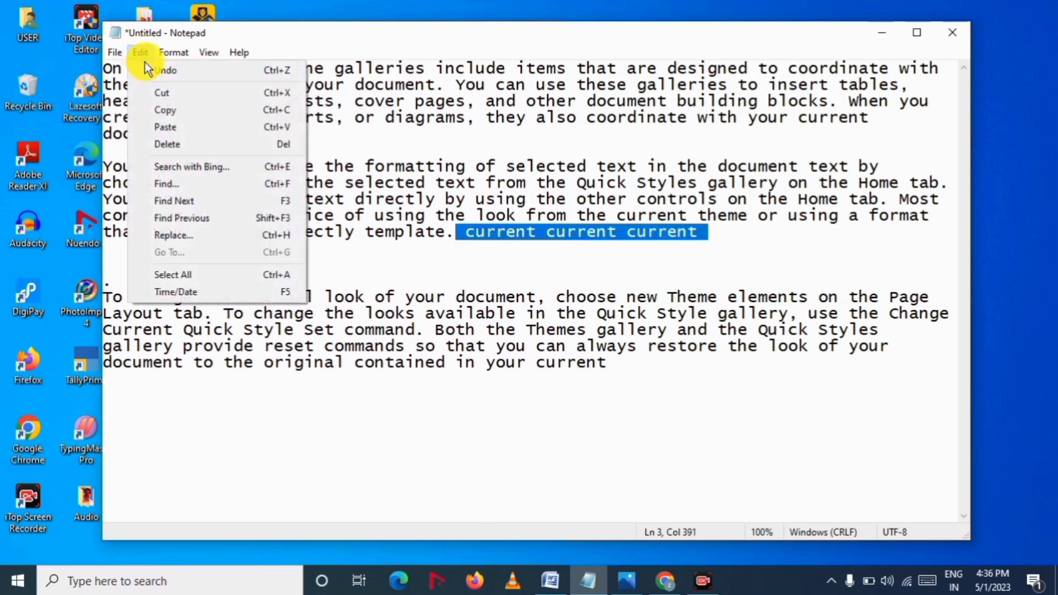
{"action": "left_click", "coordinate": [153, 70]}
{"action": "left_click", "coordinate": [142, 55]}
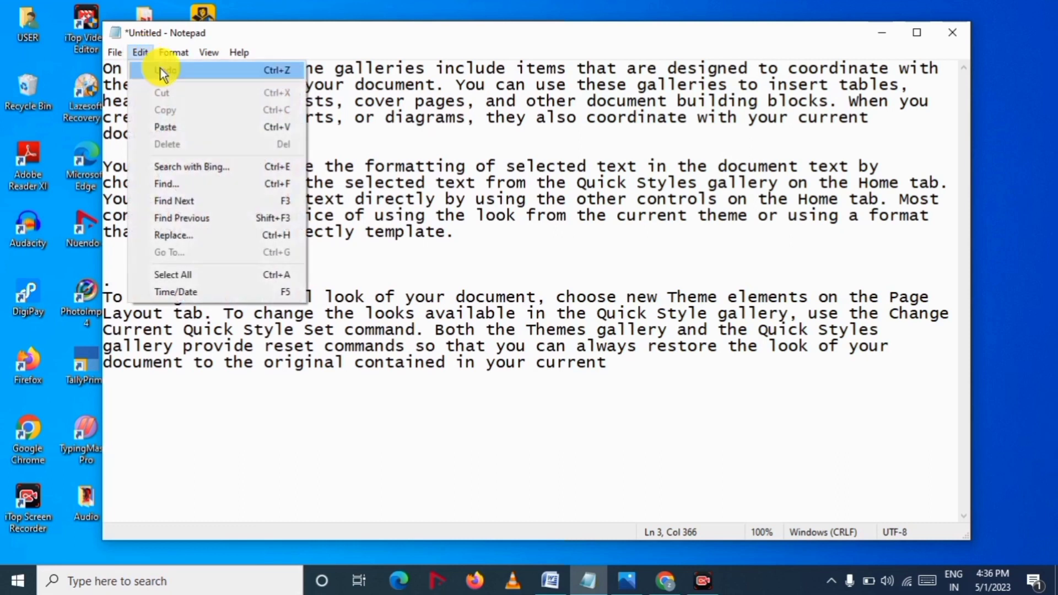
{"action": "left_click", "coordinate": [160, 68]}
Try Search with Bing on the selected "current current current" text
{"action": "left_click", "coordinate": [147, 51]}
{"action": "mouse_move", "coordinate": [172, 52]}
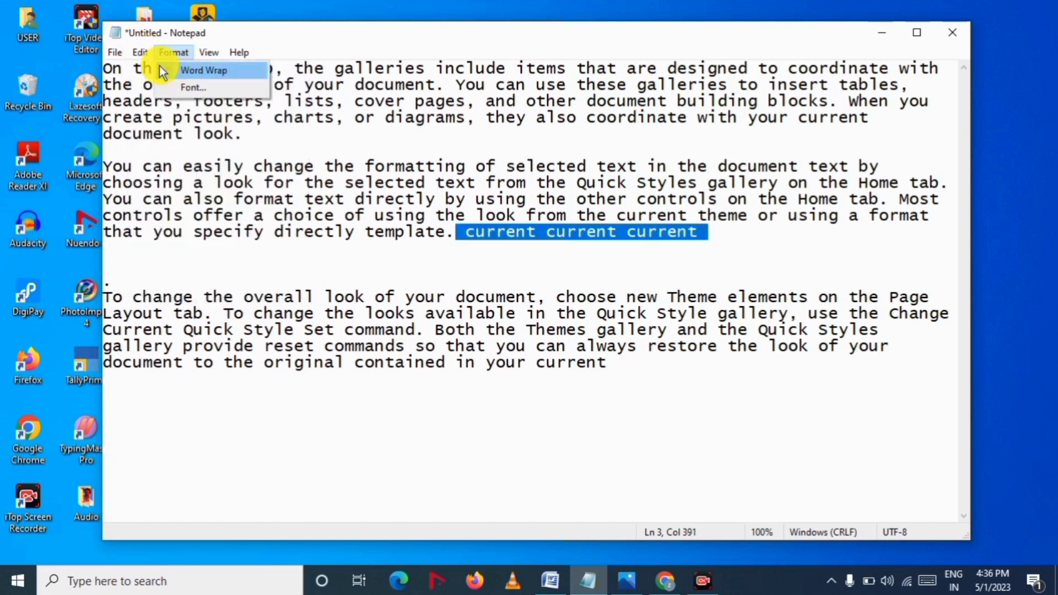
{"action": "mouse_move", "coordinate": [140, 55]}
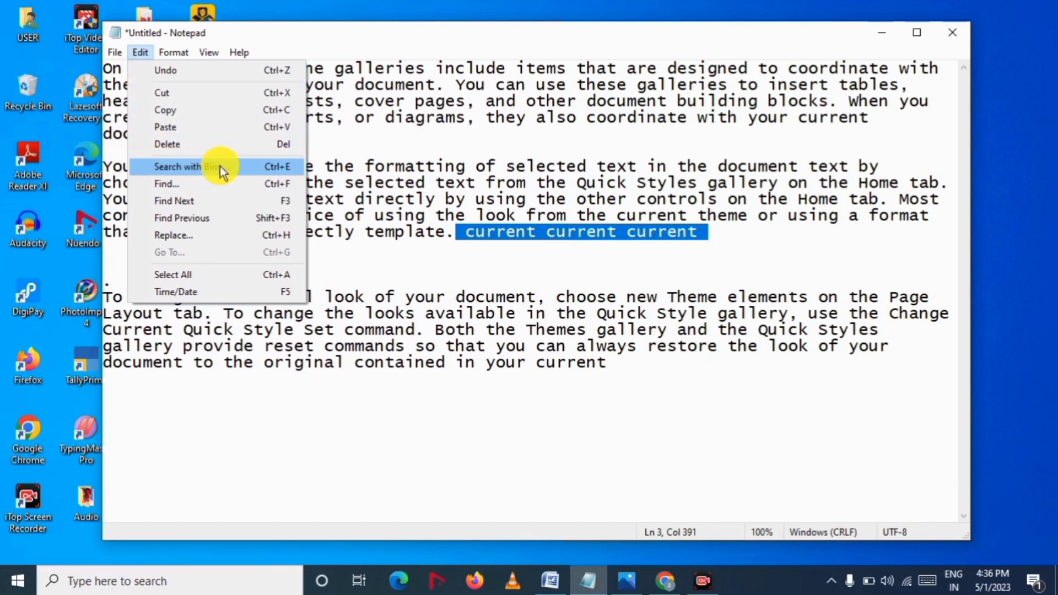
{"action": "left_click", "coordinate": [220, 166]}
{"action": "left_click", "coordinate": [142, 53]}
{"action": "left_click", "coordinate": [186, 166]}
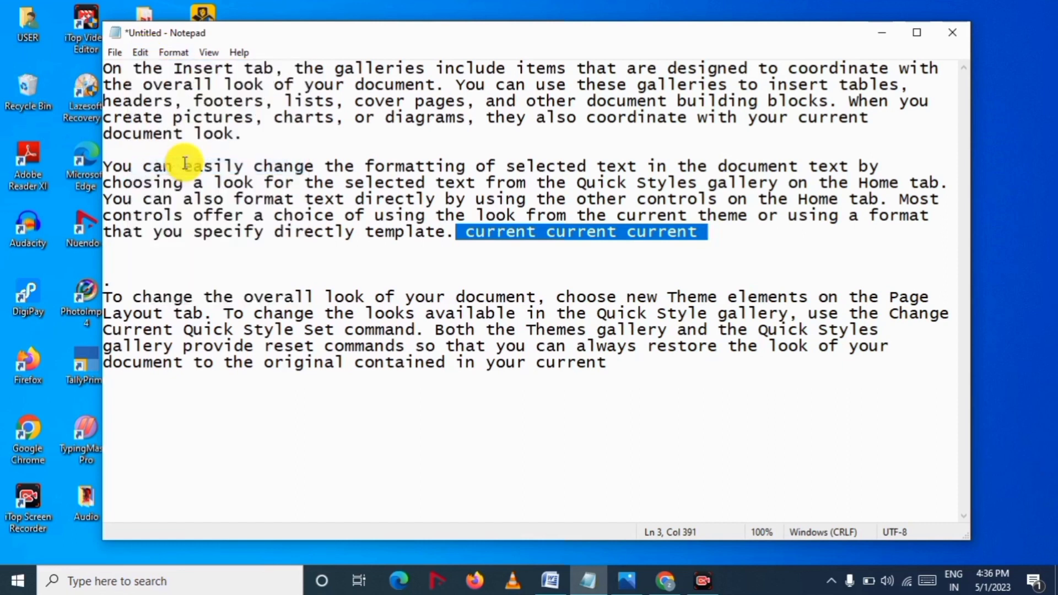
Open the Find dialog, move it over the last paragraph and set the search text to "change"
{"action": "left_click", "coordinate": [141, 54]}
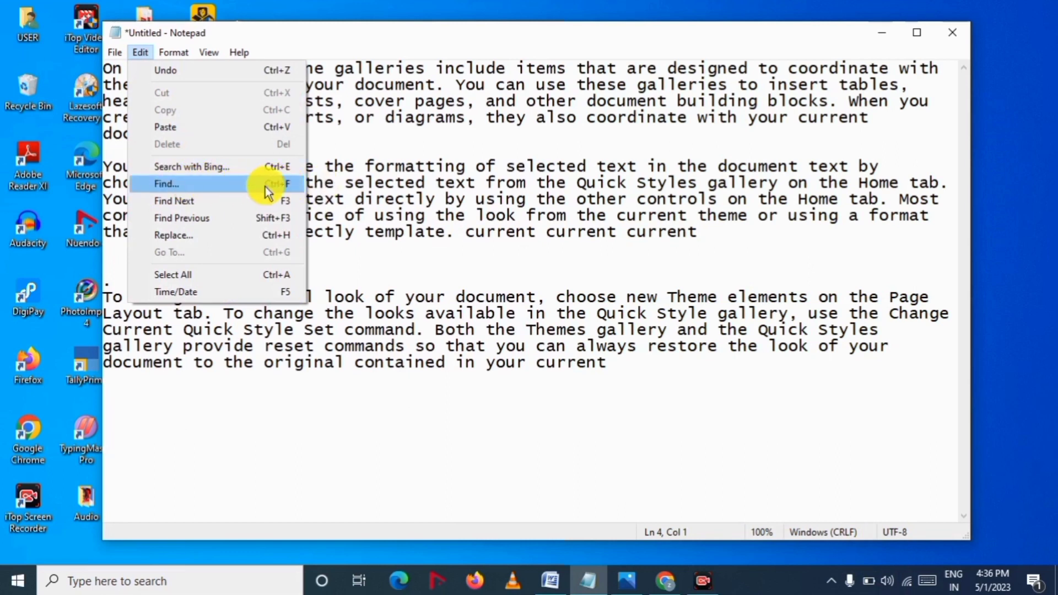
{"action": "left_click", "coordinate": [189, 185]}
{"action": "left_click_drag", "start_coordinate": [230, 161], "coordinate": [427, 347]}
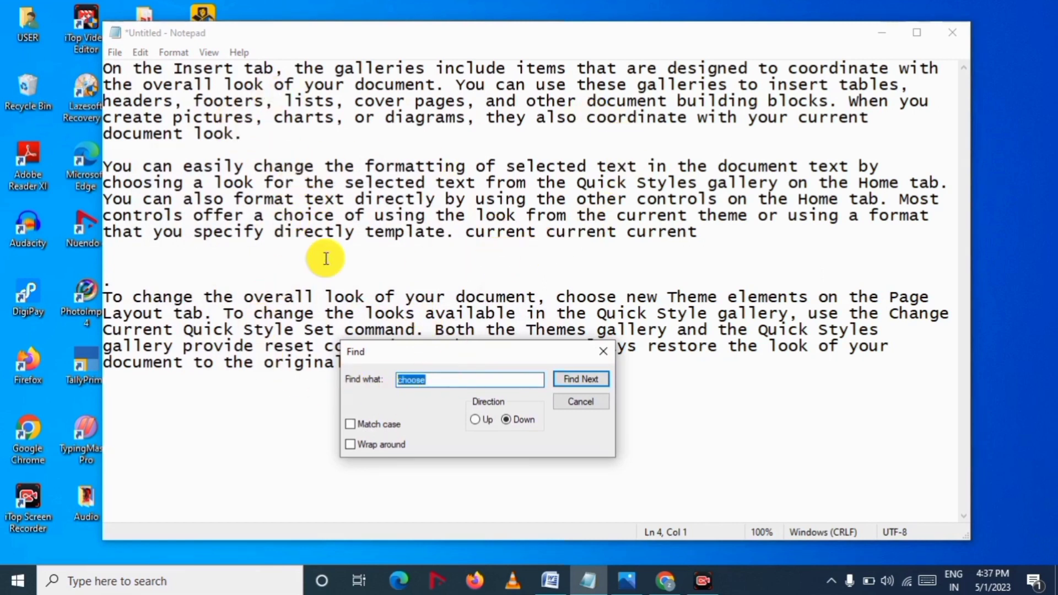
{"action": "left_click", "coordinate": [451, 383]}
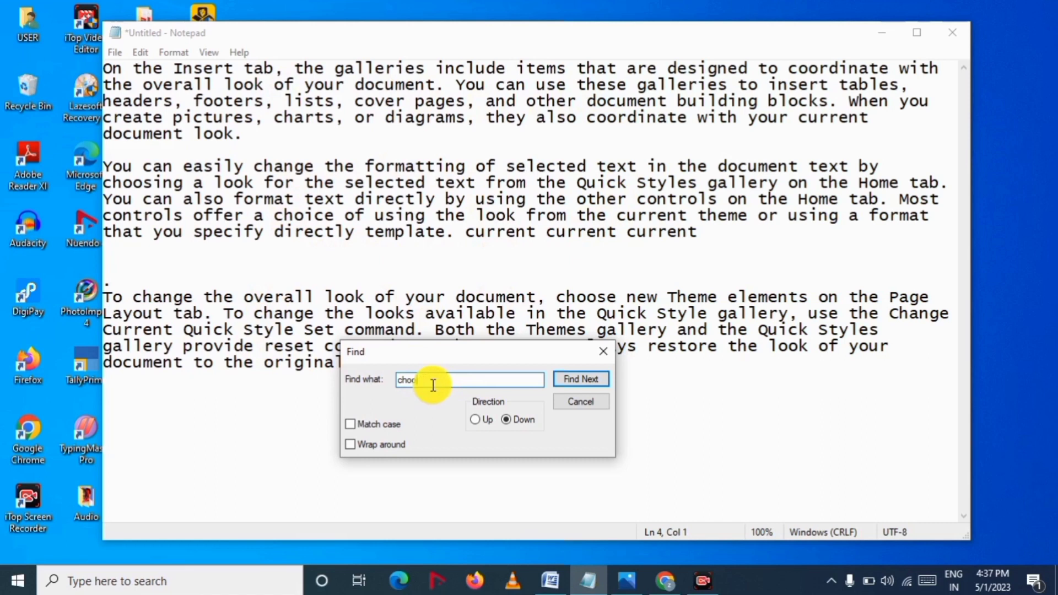
{"action": "key", "text": "BackSpace"}
{"action": "key", "text": "BackSpace"}
{"action": "key", "text": "BackSpace"}
{"action": "key", "text": "BackSpace"}
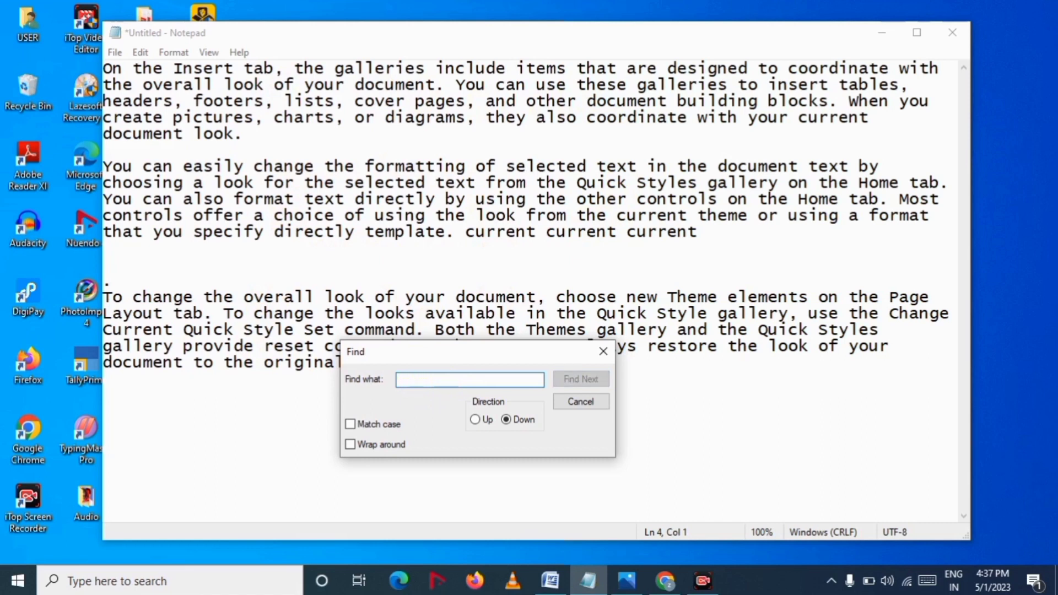
{"action": "type", "text": "cha"}
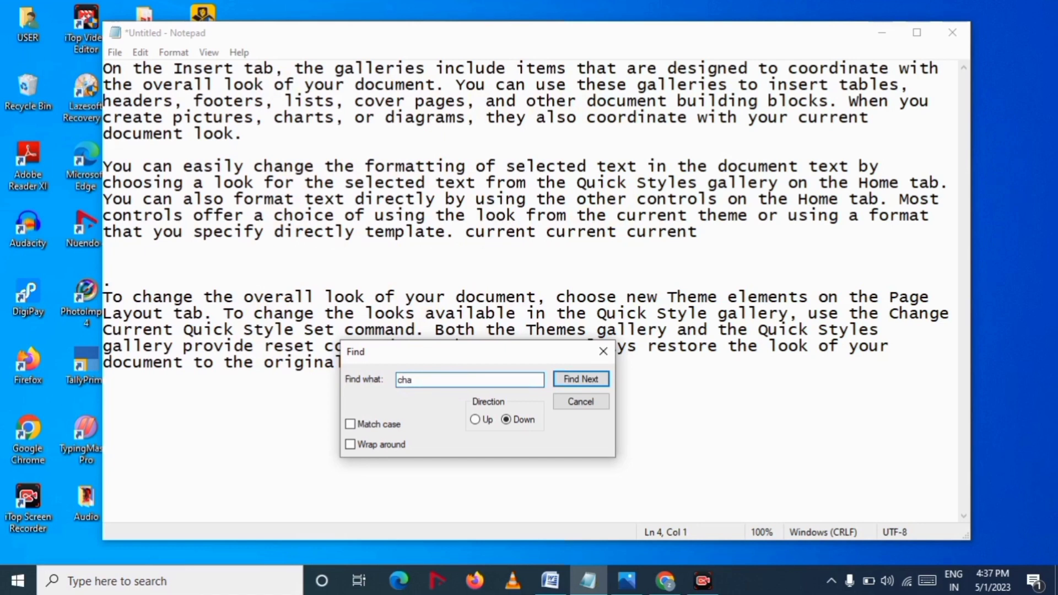
{"action": "type", "text": "nge"}
Search downward from the cursor through every occurrence of "change" in the last paragraph and dismiss the end-of-search message
{"action": "left_click", "coordinate": [570, 378]}
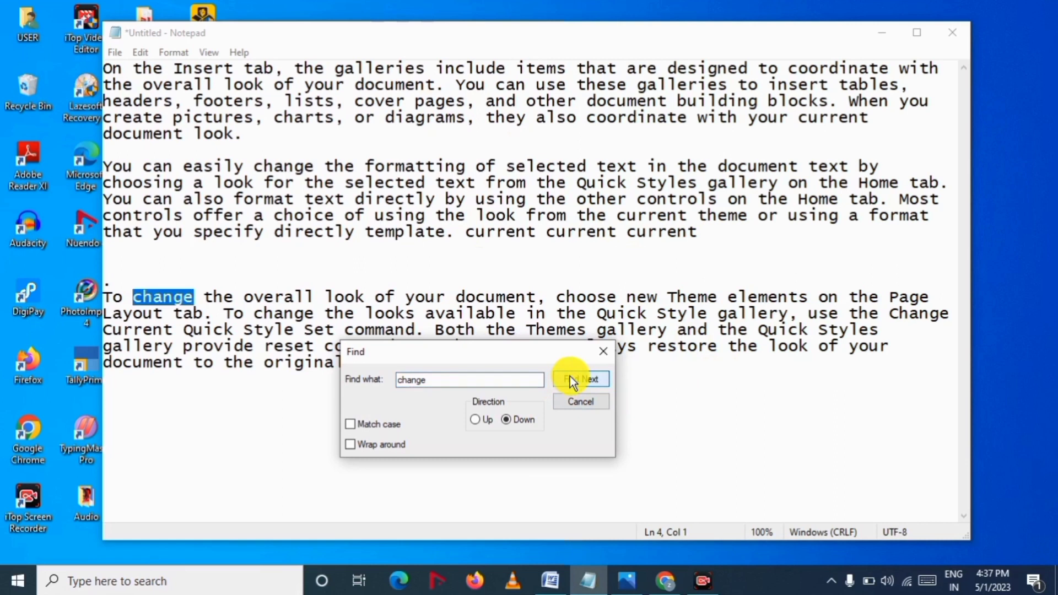
{"action": "left_click", "coordinate": [570, 378]}
{"action": "left_click", "coordinate": [570, 378]}
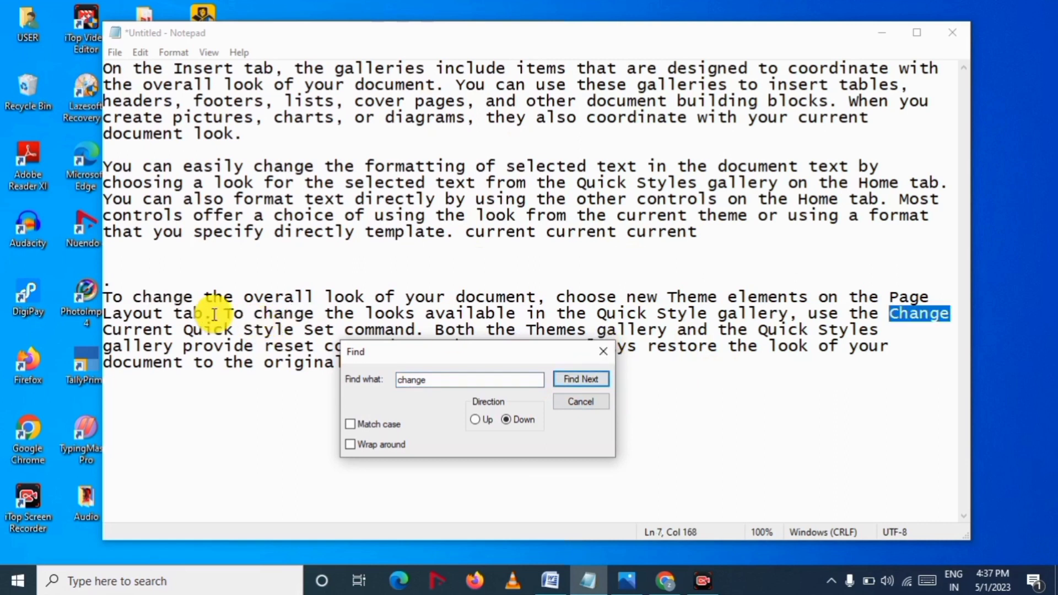
{"action": "left_click", "coordinate": [576, 382]}
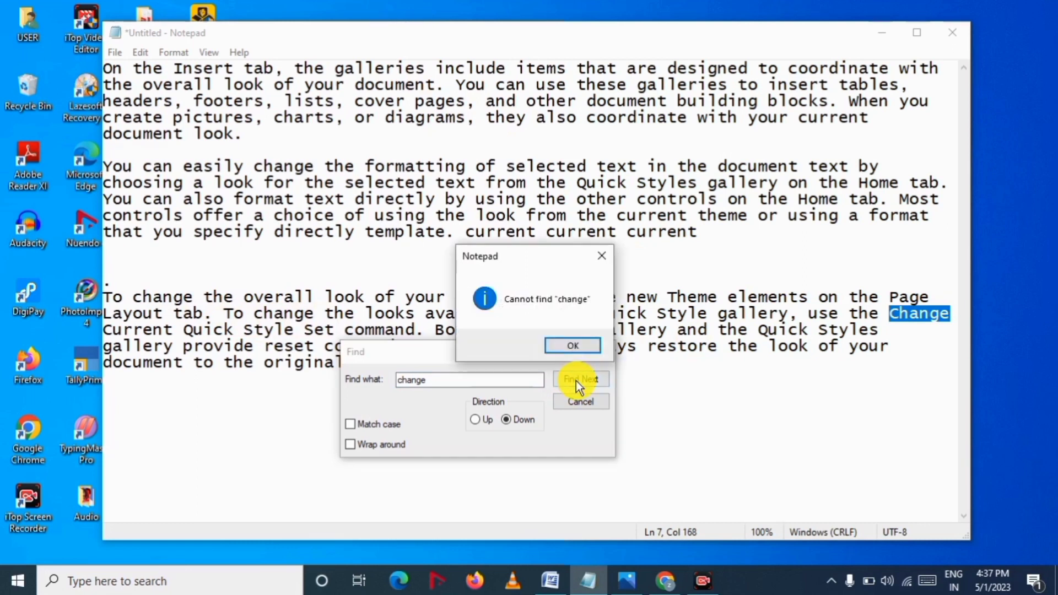
{"action": "left_click", "coordinate": [572, 345]}
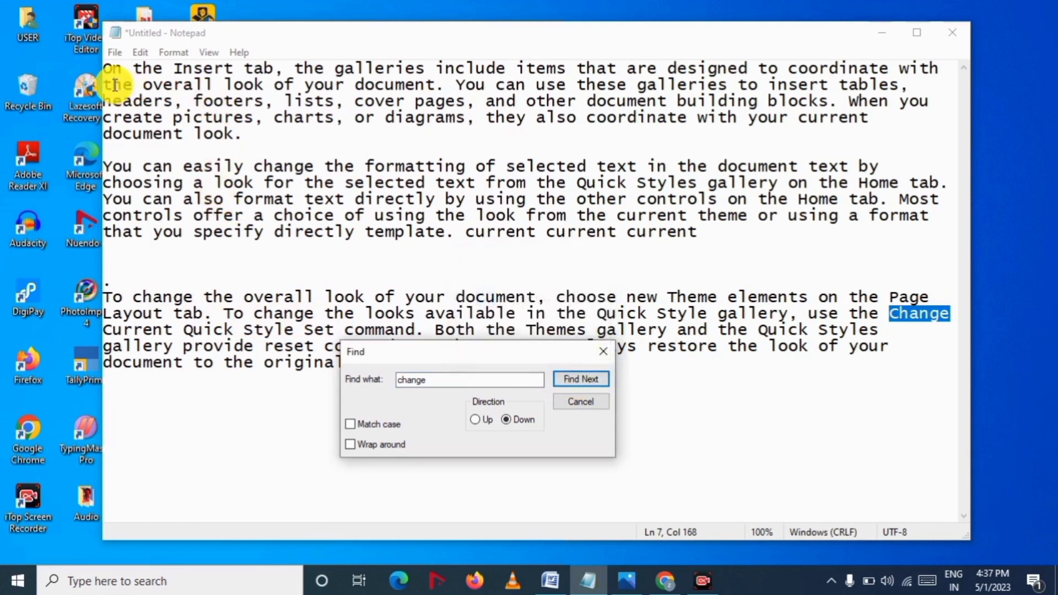
Place the cursor before "the" in the first line and search downward for "change" to the end of the document
{"action": "left_click", "coordinate": [133, 67]}
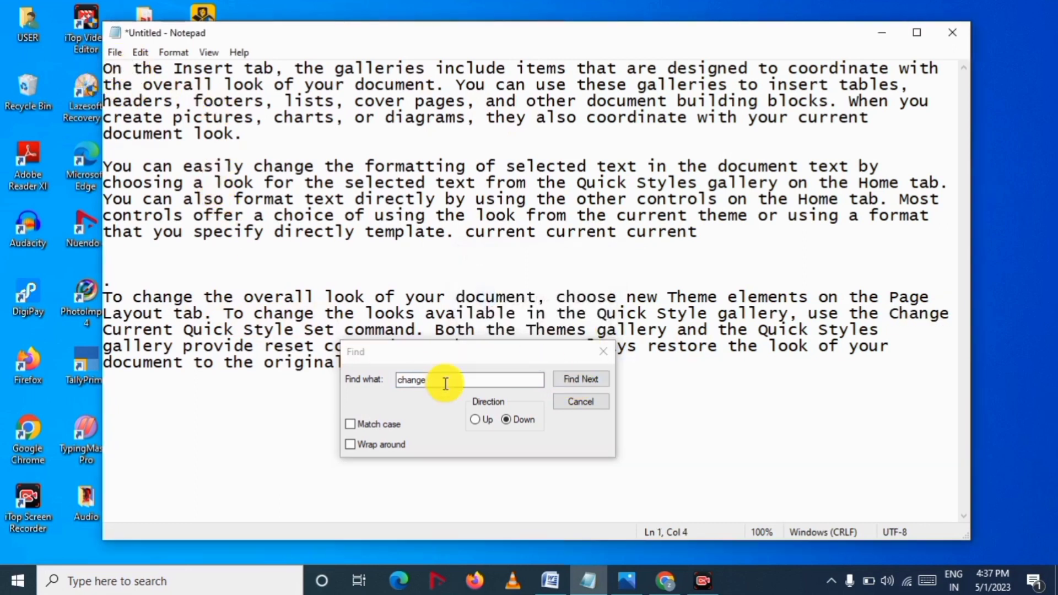
{"action": "left_click", "coordinate": [564, 383]}
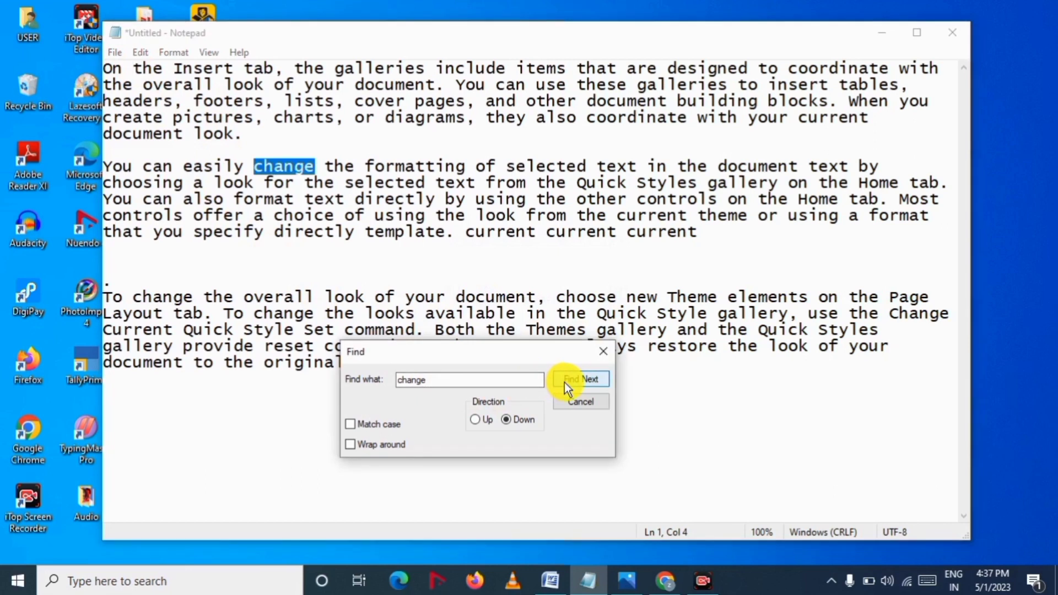
{"action": "left_click", "coordinate": [576, 381]}
{"action": "left_click", "coordinate": [576, 381]}
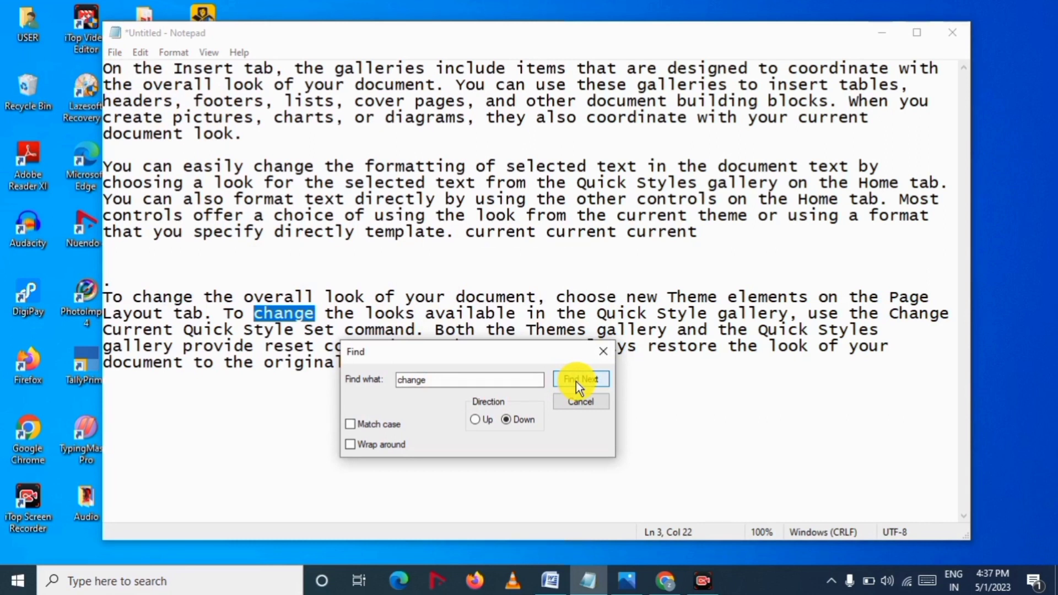
{"action": "left_click", "coordinate": [576, 382]}
{"action": "left_click", "coordinate": [576, 381]}
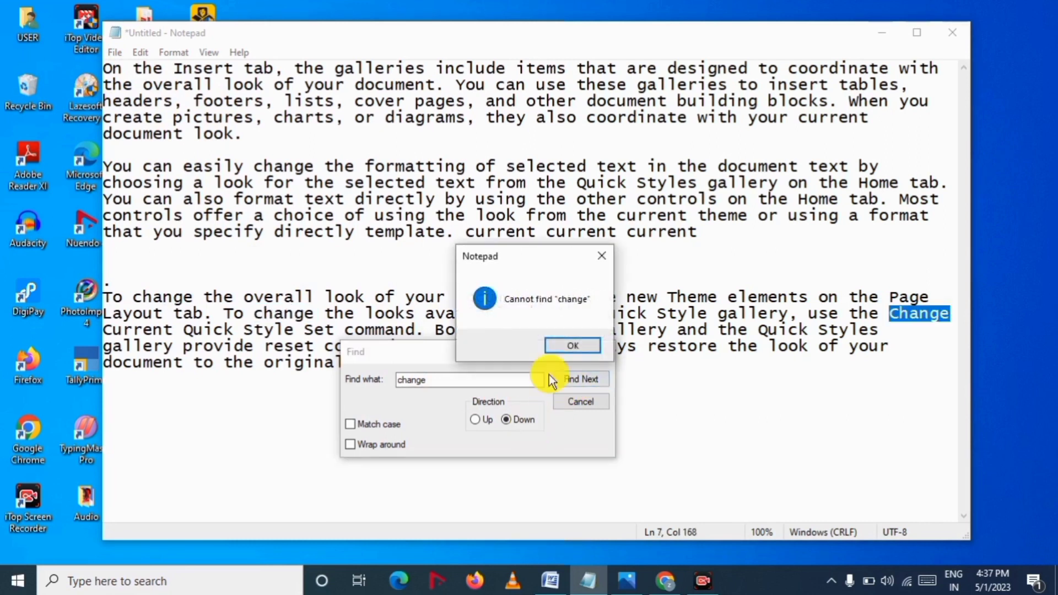
{"action": "left_click", "coordinate": [576, 346]}
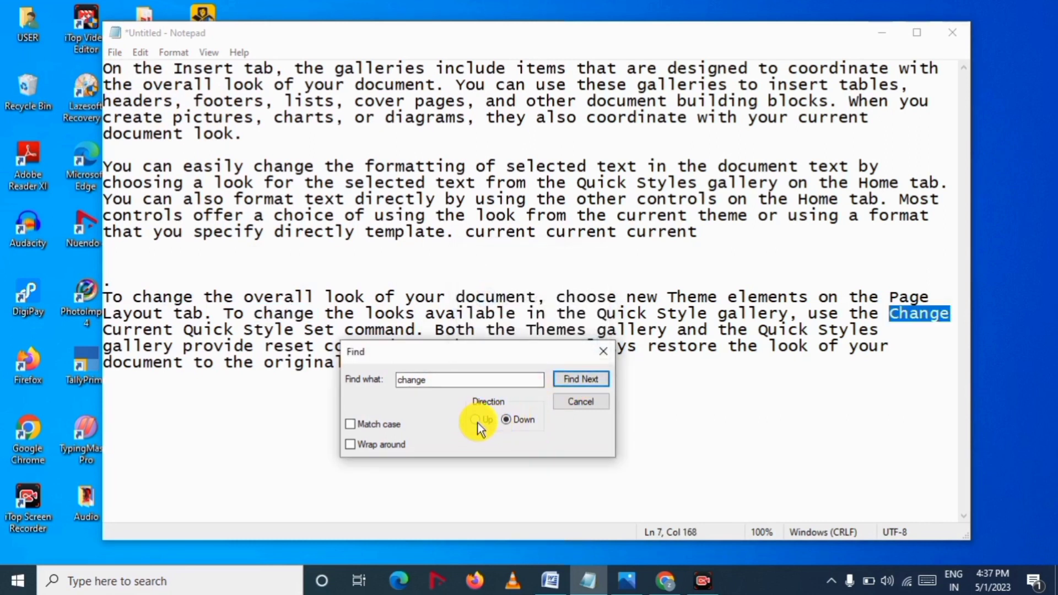
Set the search direction to Up, go back through all occurrences of "change", and close the Find dialog
{"action": "left_click", "coordinate": [478, 424]}
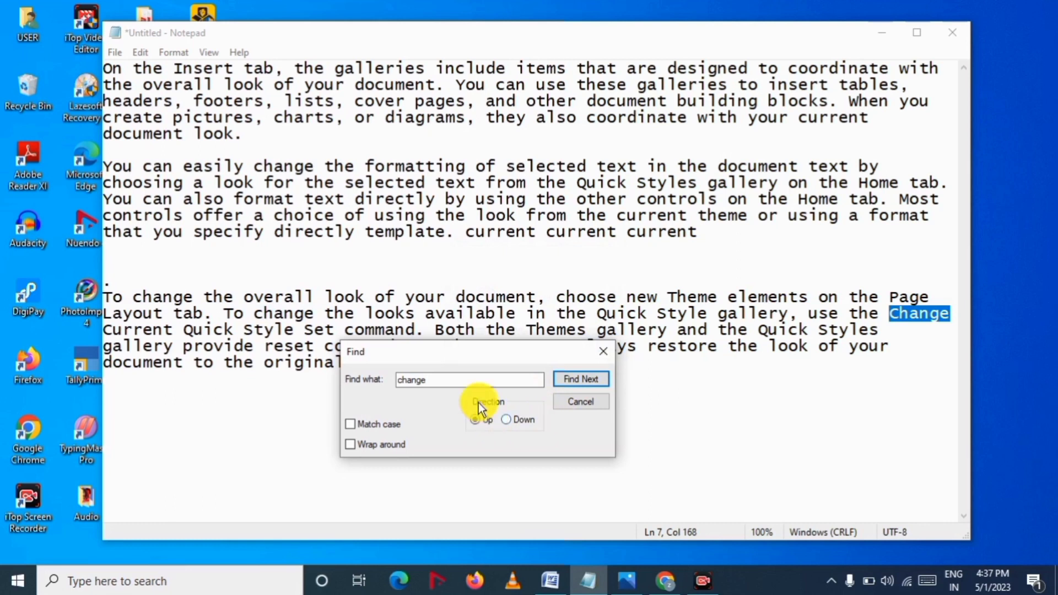
{"action": "left_click", "coordinate": [577, 381]}
{"action": "left_click", "coordinate": [578, 381]}
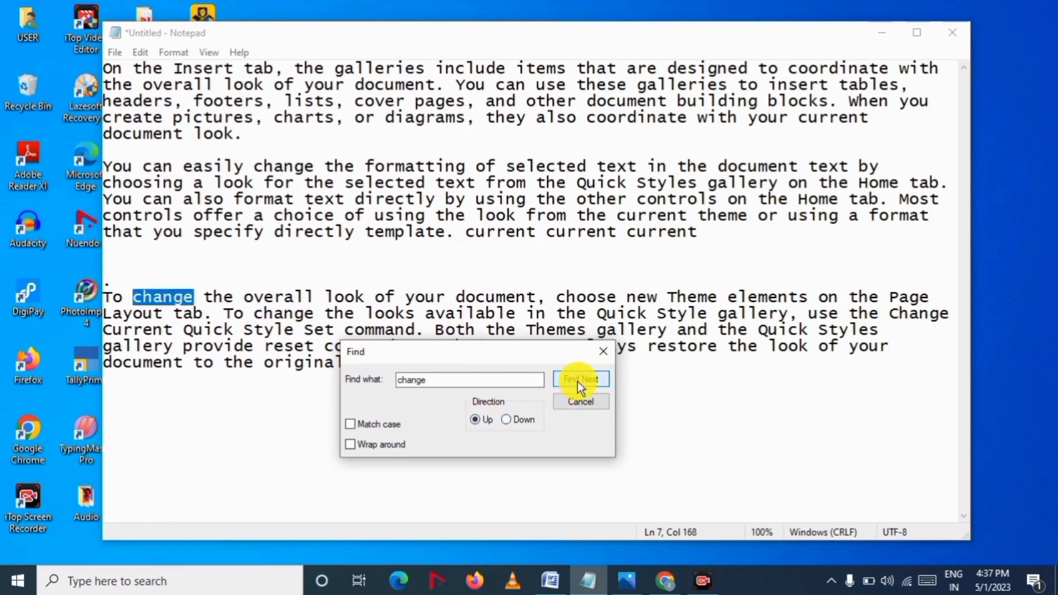
{"action": "left_click", "coordinate": [577, 381]}
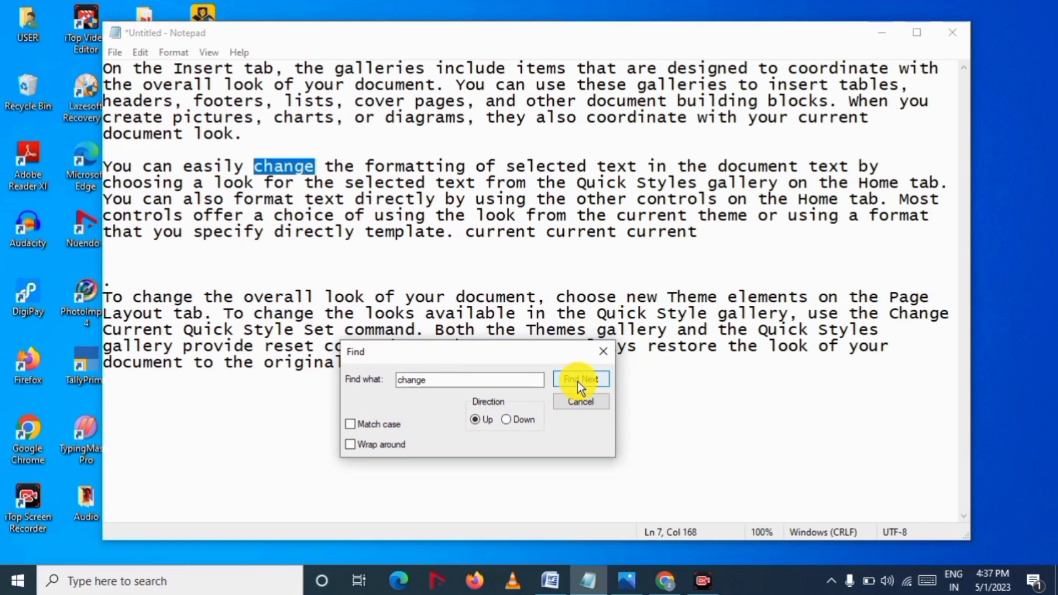
{"action": "left_click", "coordinate": [577, 382]}
{"action": "left_click", "coordinate": [573, 346]}
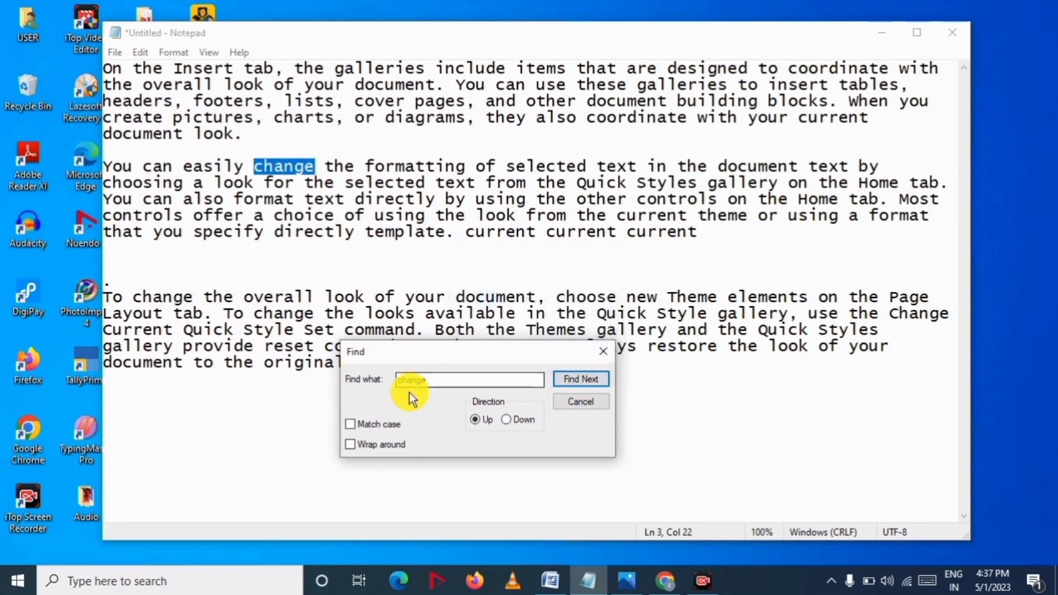
{"action": "left_click", "coordinate": [604, 351]}
Place the cursor near the start of the first line and use Find Next three times to go through occurrences of "change"
{"action": "left_click", "coordinate": [136, 63]}
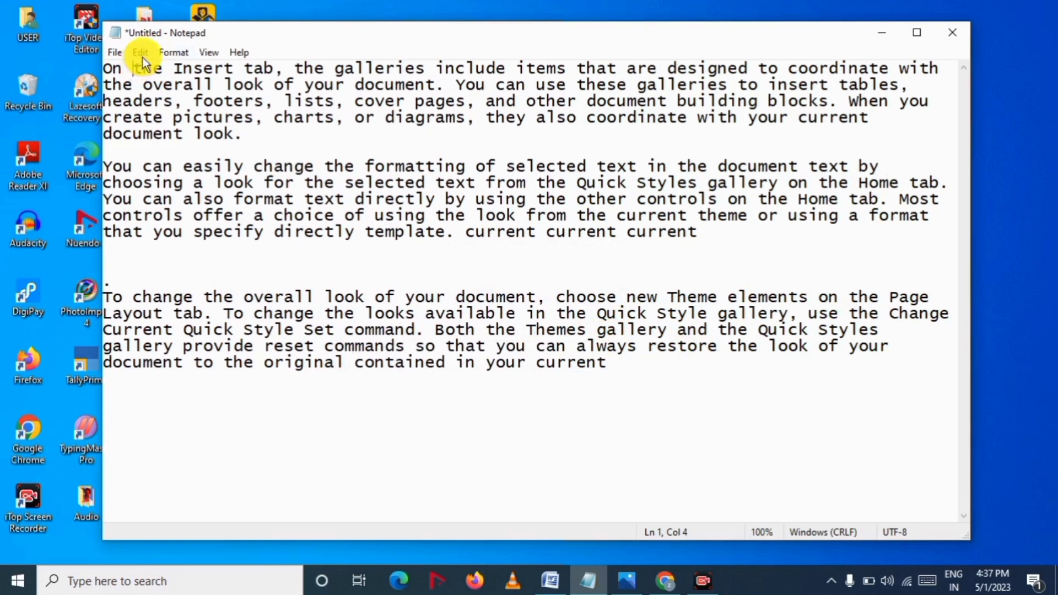
{"action": "left_click", "coordinate": [141, 55]}
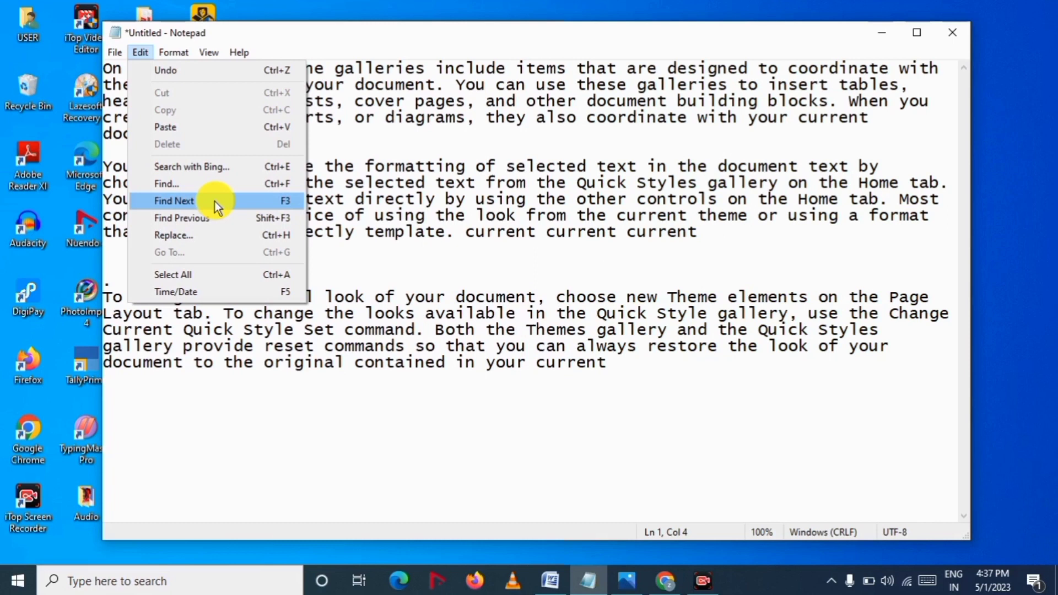
{"action": "left_click", "coordinate": [256, 199]}
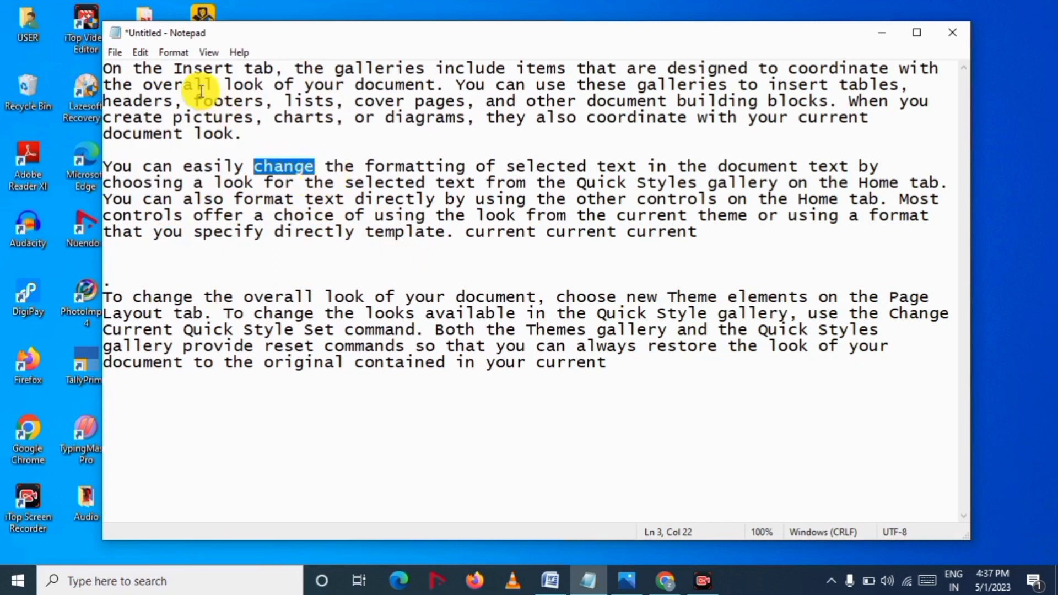
{"action": "left_click", "coordinate": [147, 52]}
{"action": "left_click", "coordinate": [184, 202]}
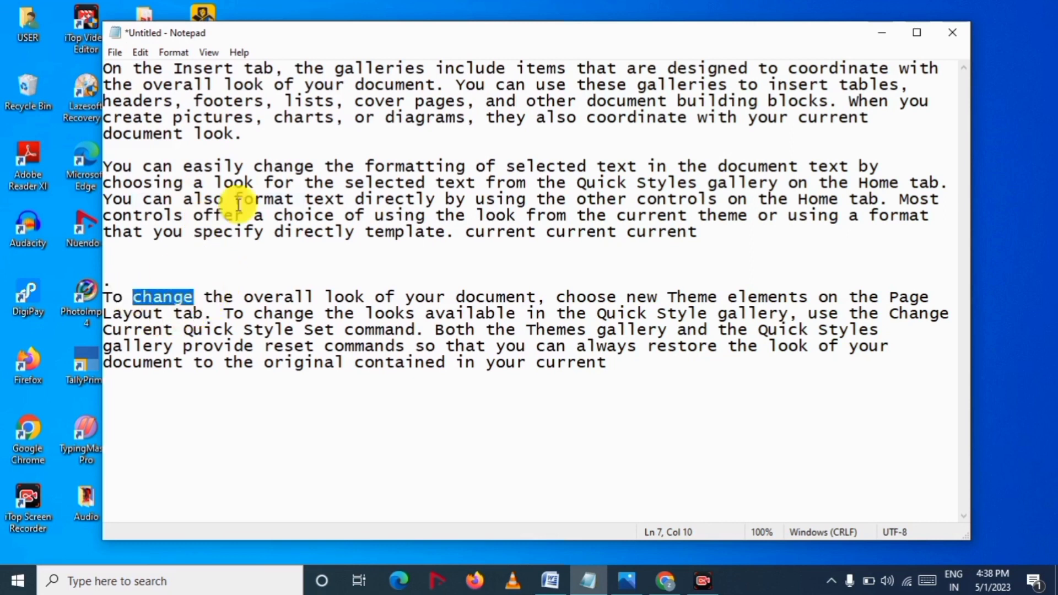
{"action": "left_click", "coordinate": [142, 53]}
{"action": "left_click", "coordinate": [168, 202]}
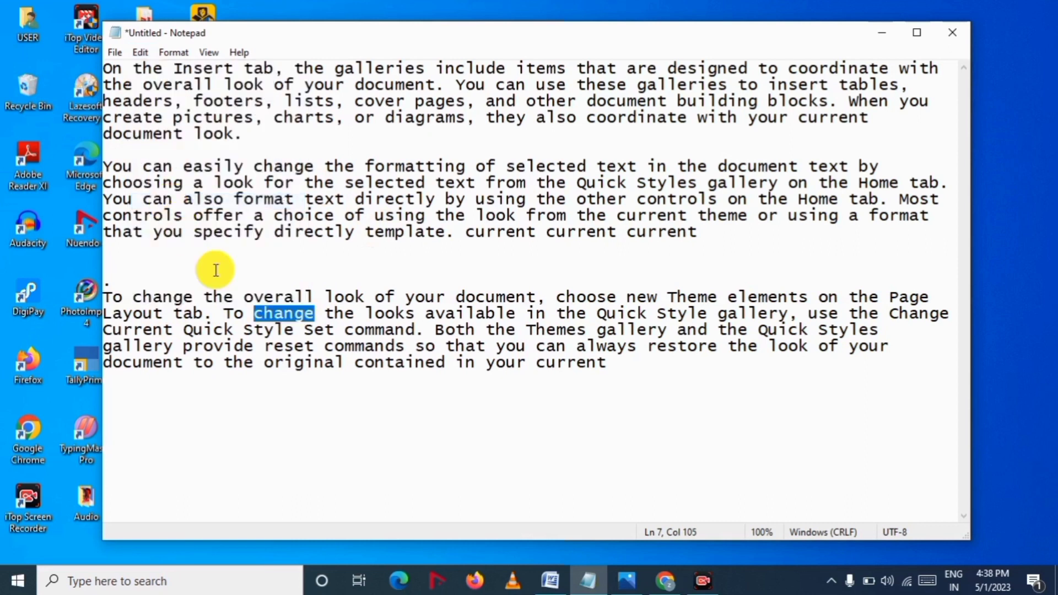
Use Find Previous twice to go back through the earlier occurrences of "change"
{"action": "left_click", "coordinate": [140, 54]}
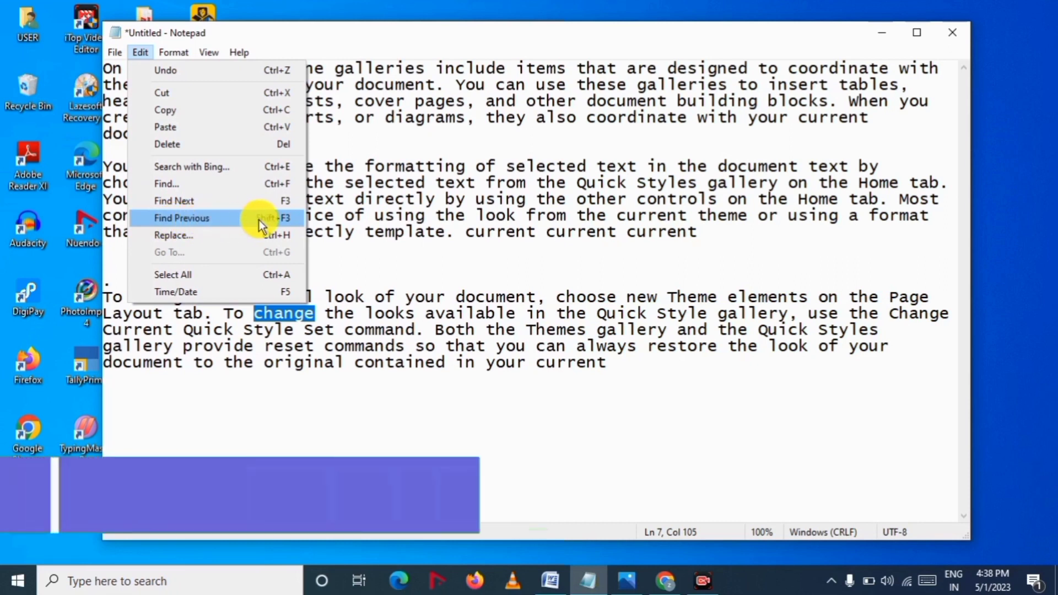
{"action": "left_click", "coordinate": [185, 217]}
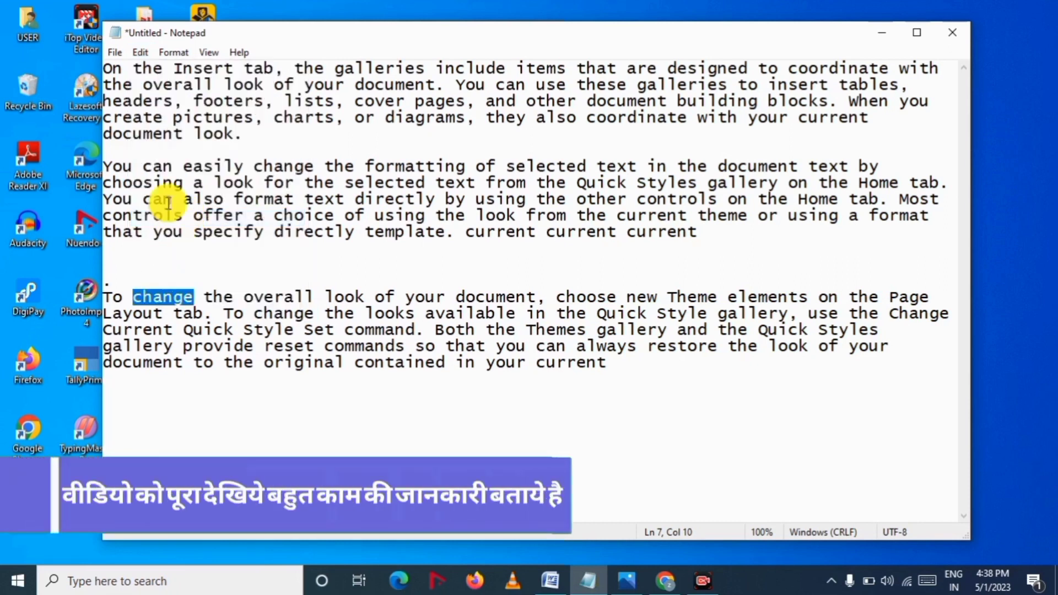
{"action": "left_click", "coordinate": [140, 52]}
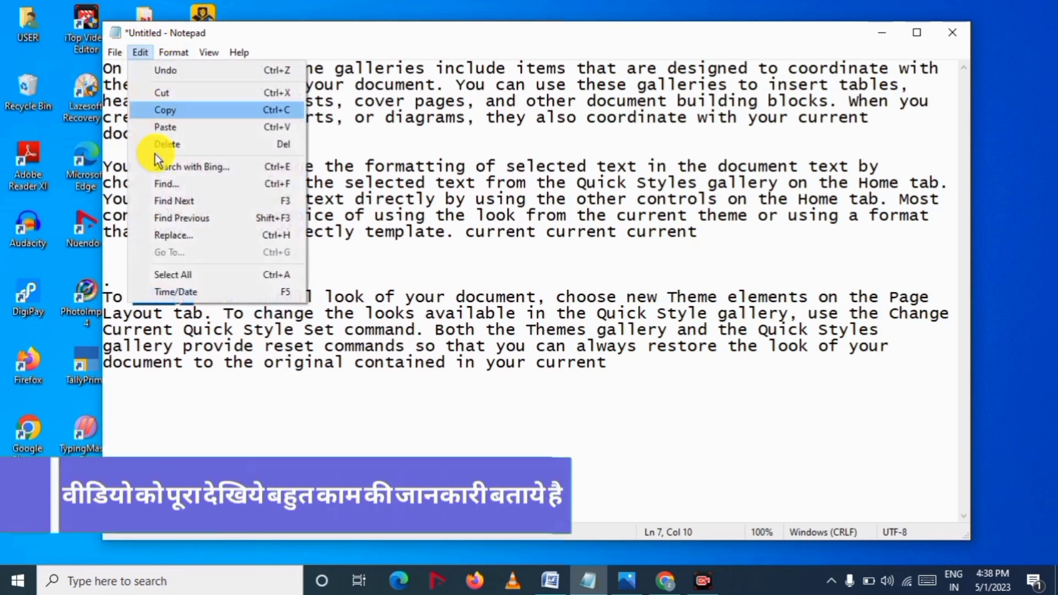
{"action": "left_click", "coordinate": [189, 219]}
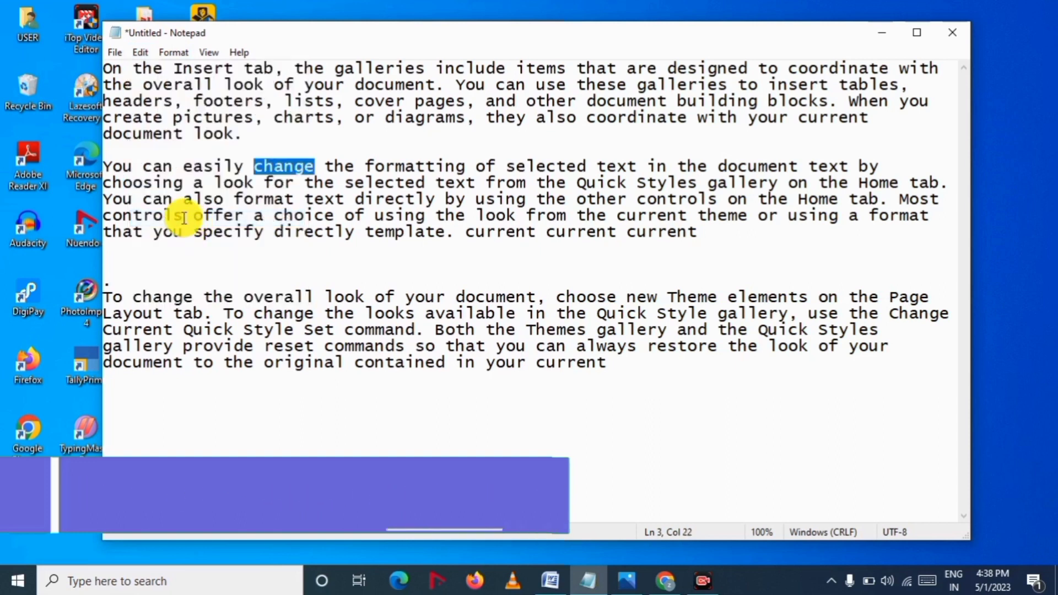
Replace the first two occurrences of "change" in the last paragraph with "computer", one at a time, using Replace
{"action": "left_click", "coordinate": [140, 51]}
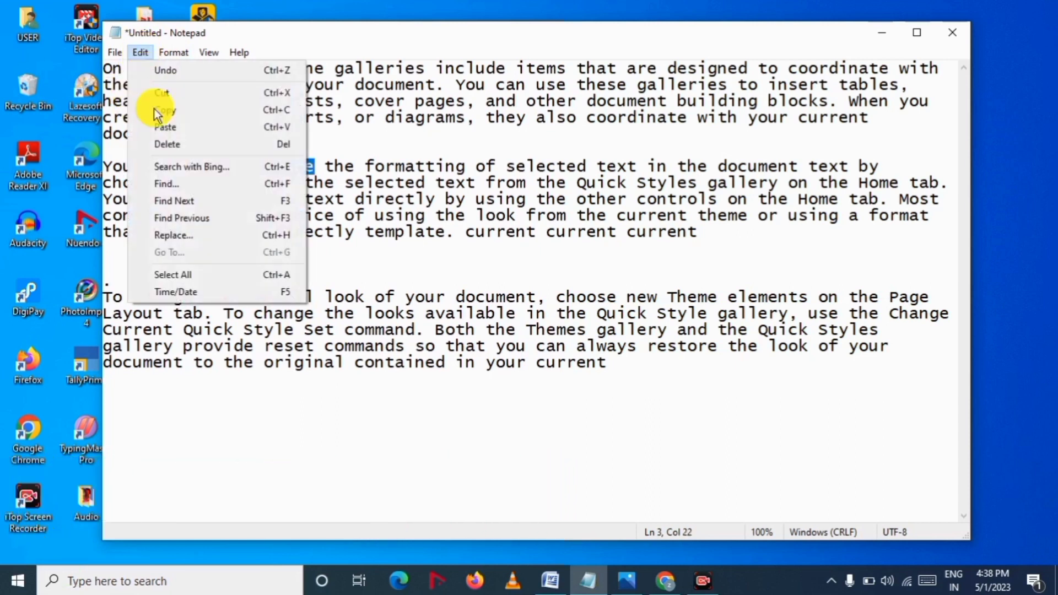
{"action": "left_click", "coordinate": [204, 236]}
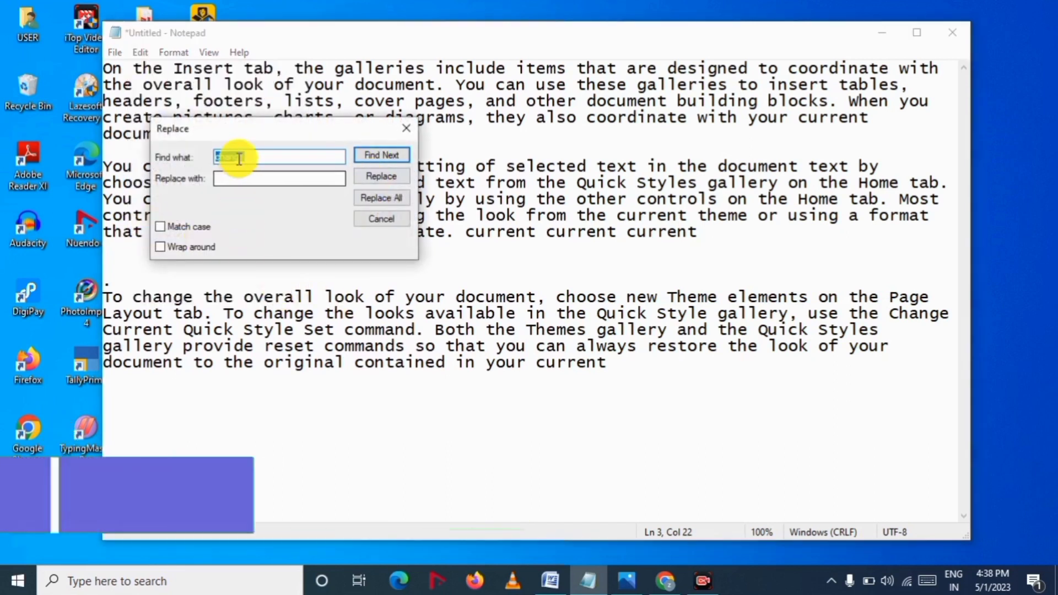
{"action": "left_click_drag", "start_coordinate": [336, 131], "coordinate": [500, 260]}
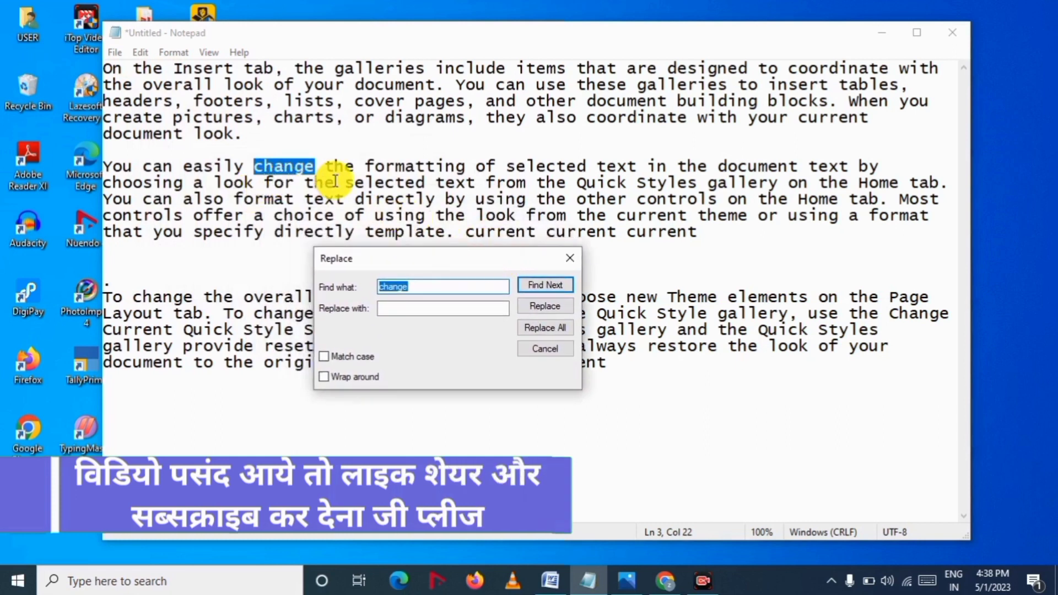
{"action": "left_click", "coordinate": [427, 286]}
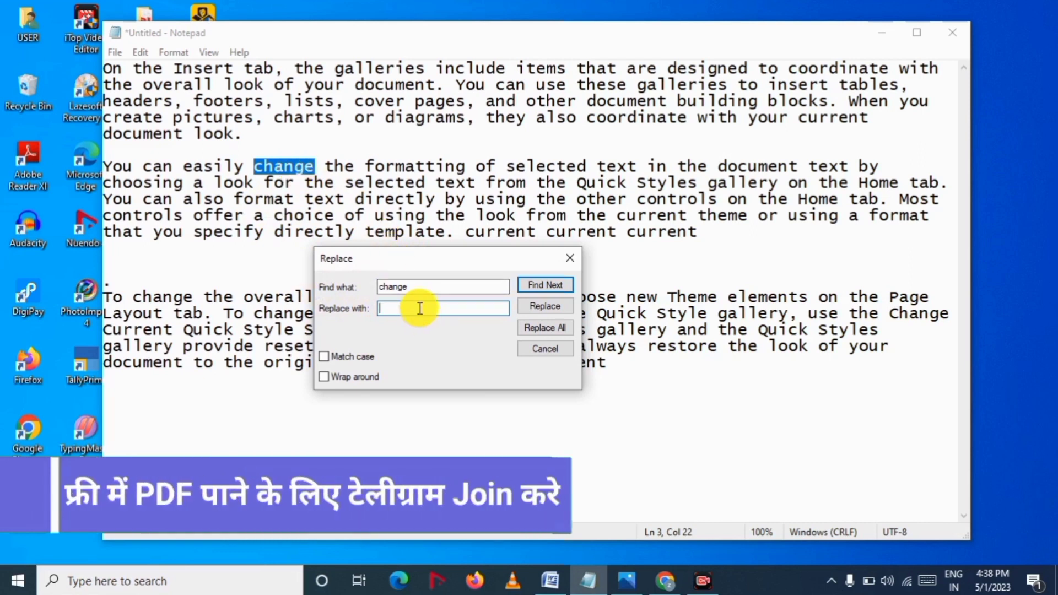
{"action": "type", "text": "computer"}
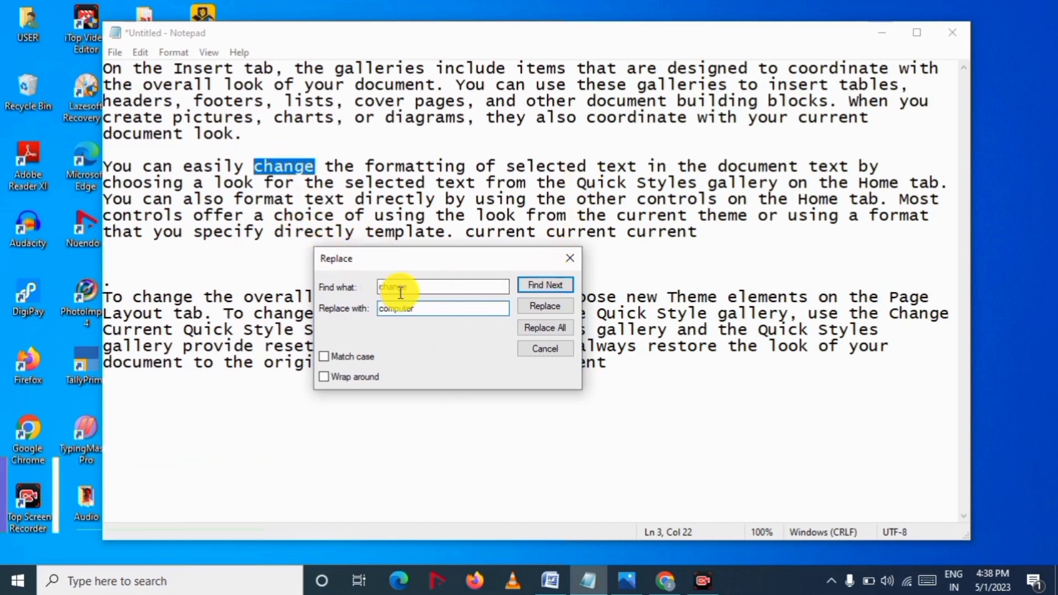
{"action": "left_click", "coordinate": [551, 284]}
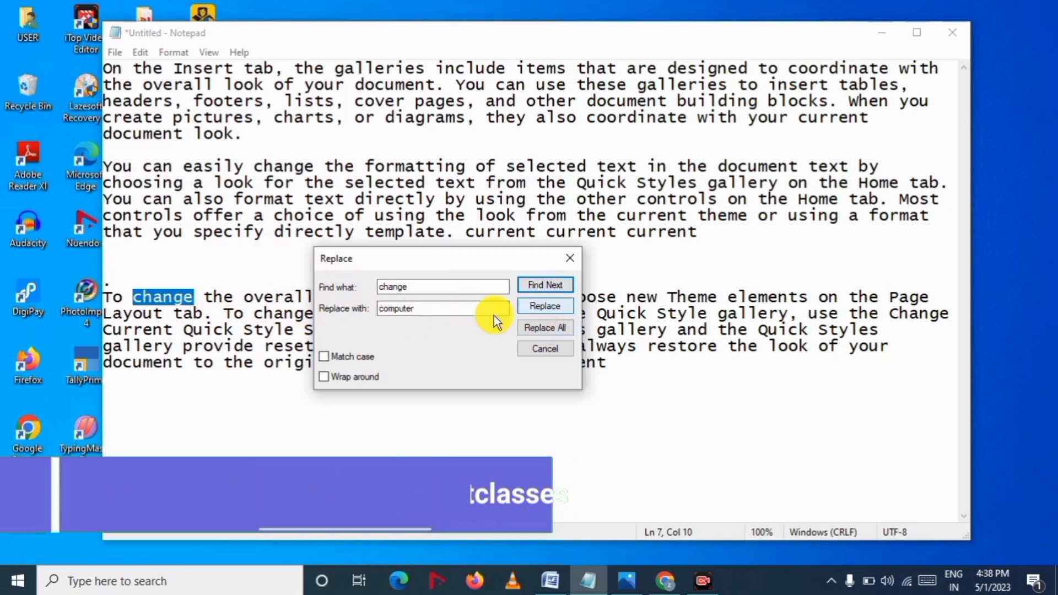
{"action": "left_click", "coordinate": [544, 308]}
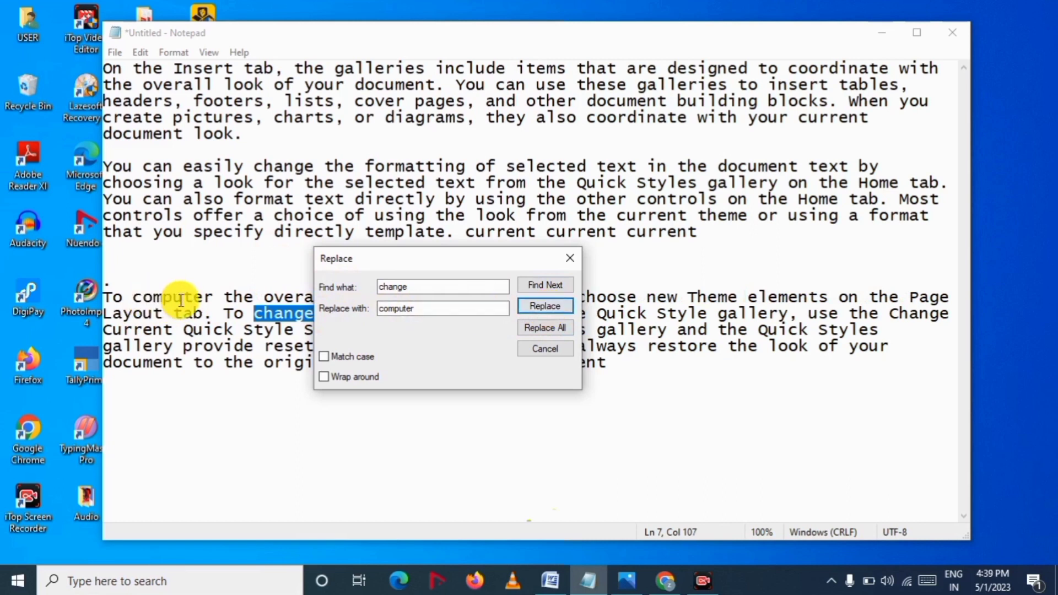
{"action": "left_click_drag", "start_coordinate": [448, 263], "coordinate": [579, 250]}
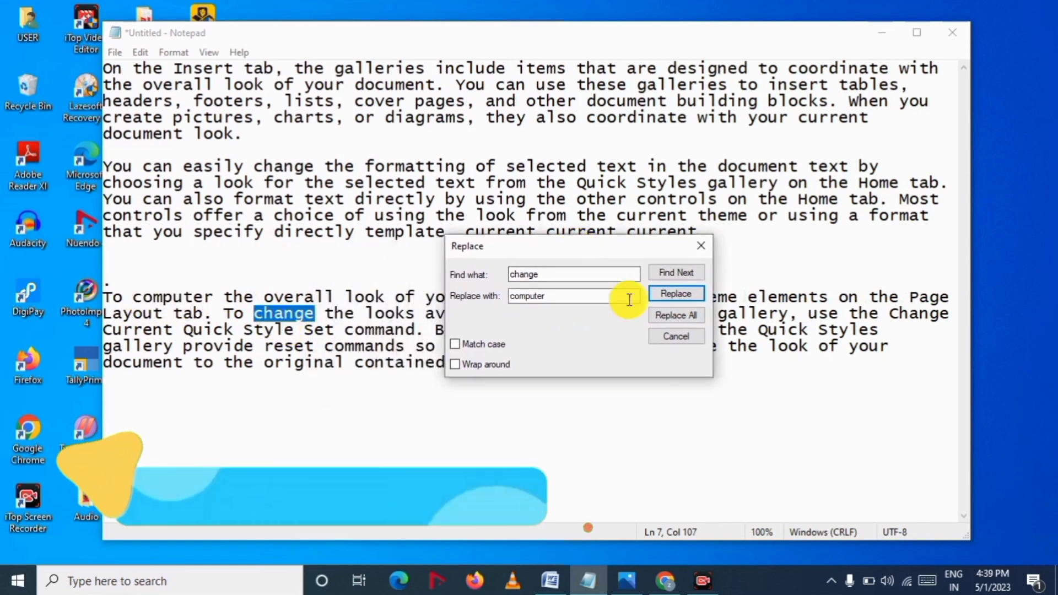
{"action": "left_click", "coordinate": [675, 294]}
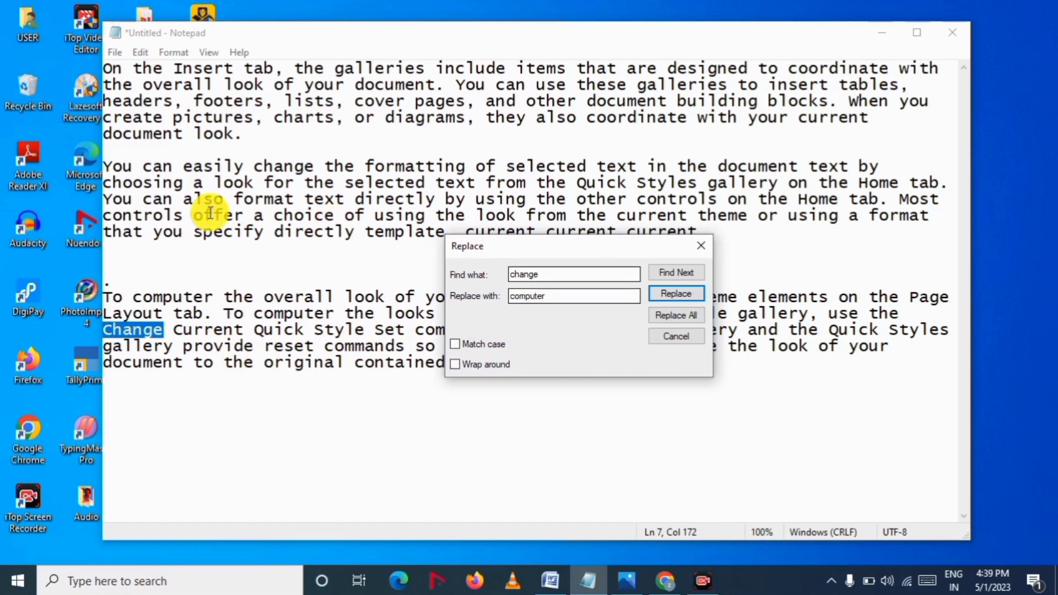
Replace all remaining occurrences of "change" with "computer", highlight a replaced word in the last paragraph, and close the Replace dialog
{"action": "left_click", "coordinate": [667, 314]}
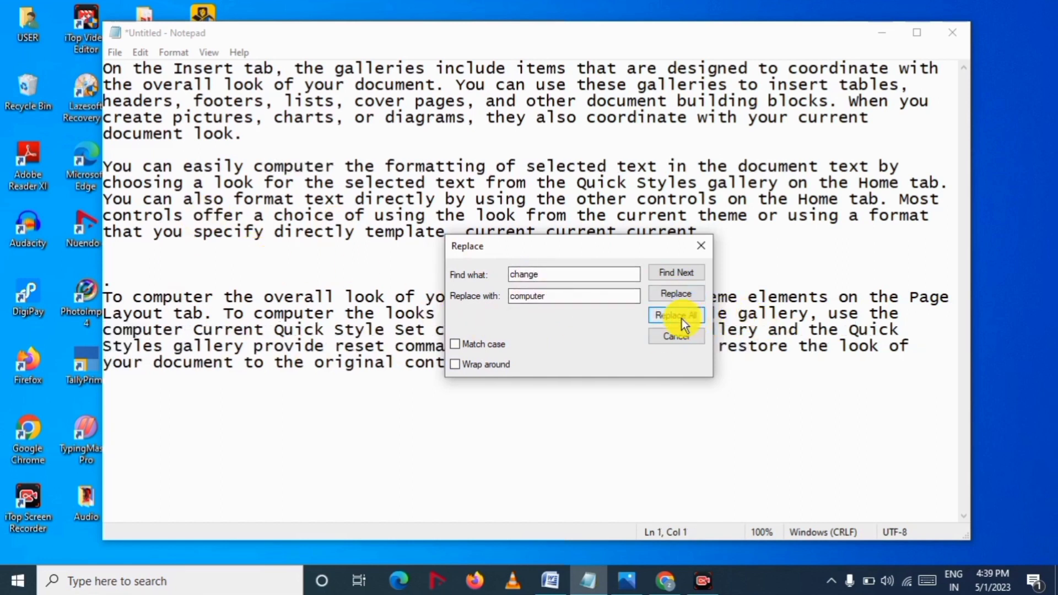
{"action": "left_click_drag", "start_coordinate": [584, 242], "coordinate": [548, 318]}
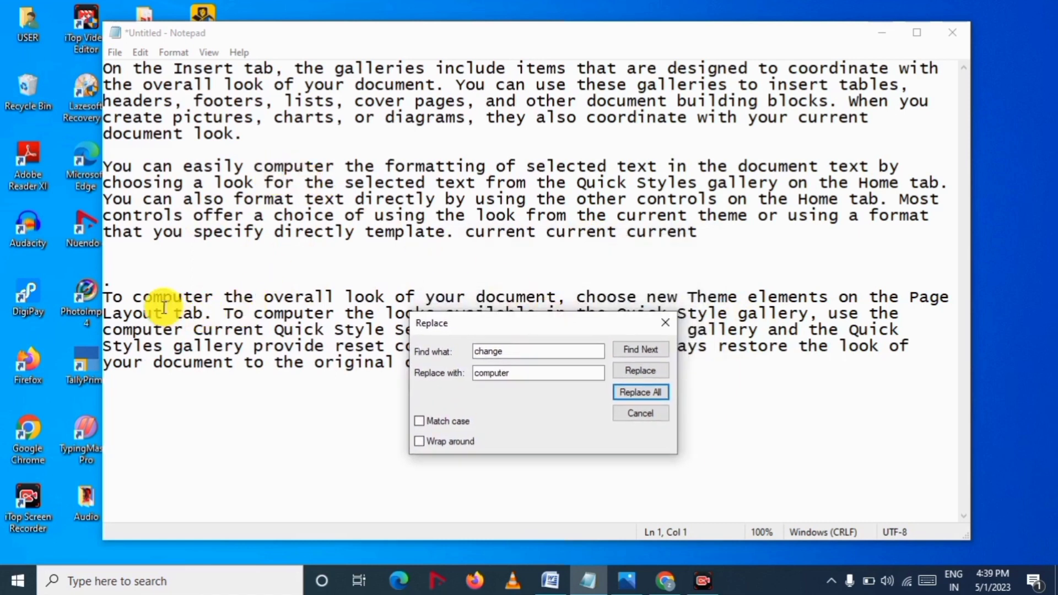
{"action": "left_click_drag", "start_coordinate": [135, 298], "coordinate": [319, 316]}
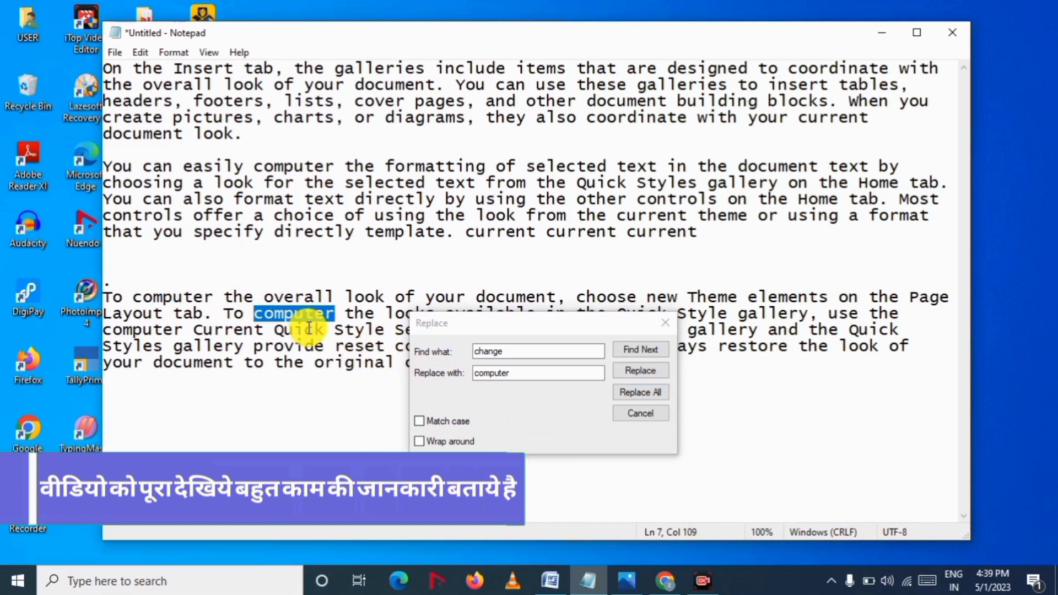
{"action": "left_click", "coordinate": [666, 331]}
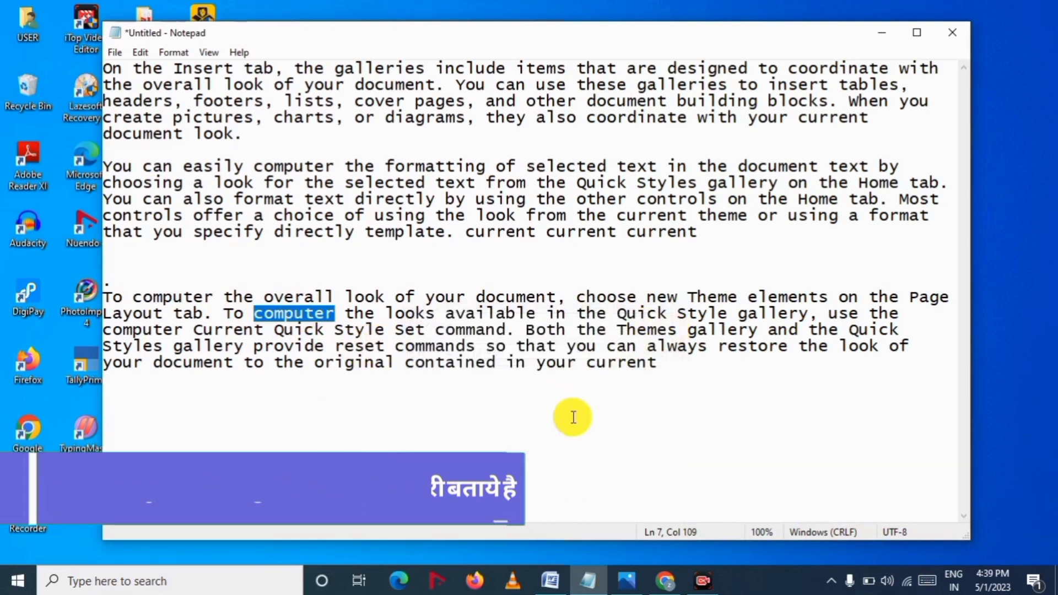
Select all the text in the document, clear the selection, and repeat the selection and deselection
{"action": "left_click", "coordinate": [144, 55]}
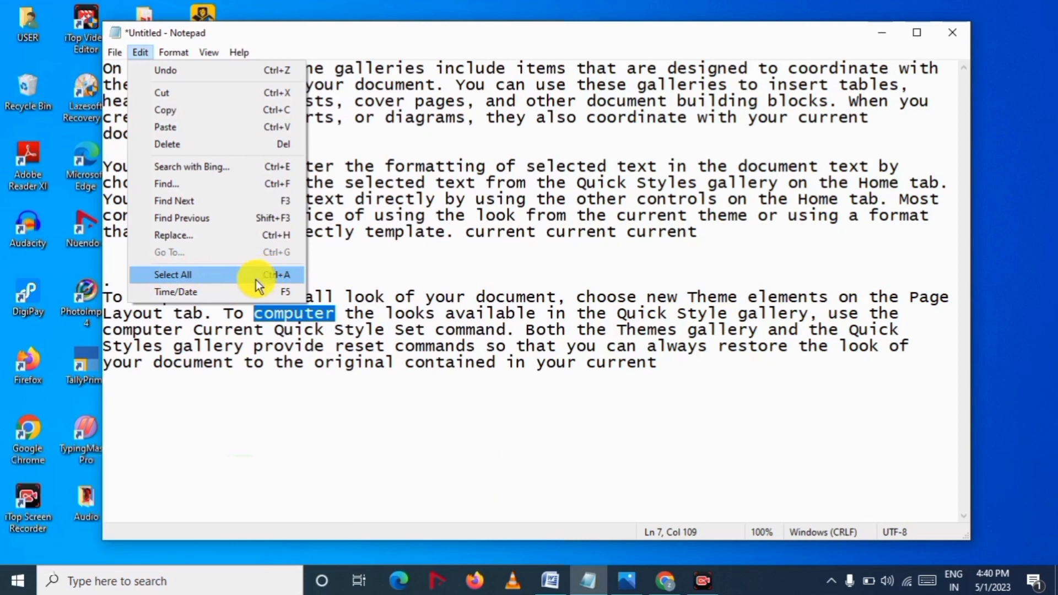
{"action": "left_click", "coordinate": [236, 279]}
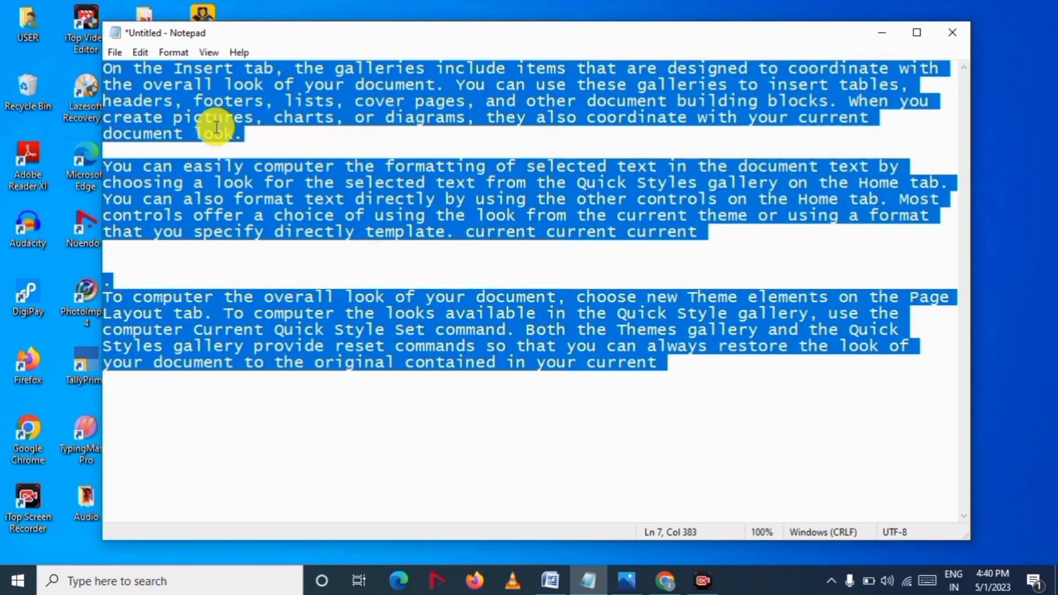
{"action": "left_click", "coordinate": [384, 257]}
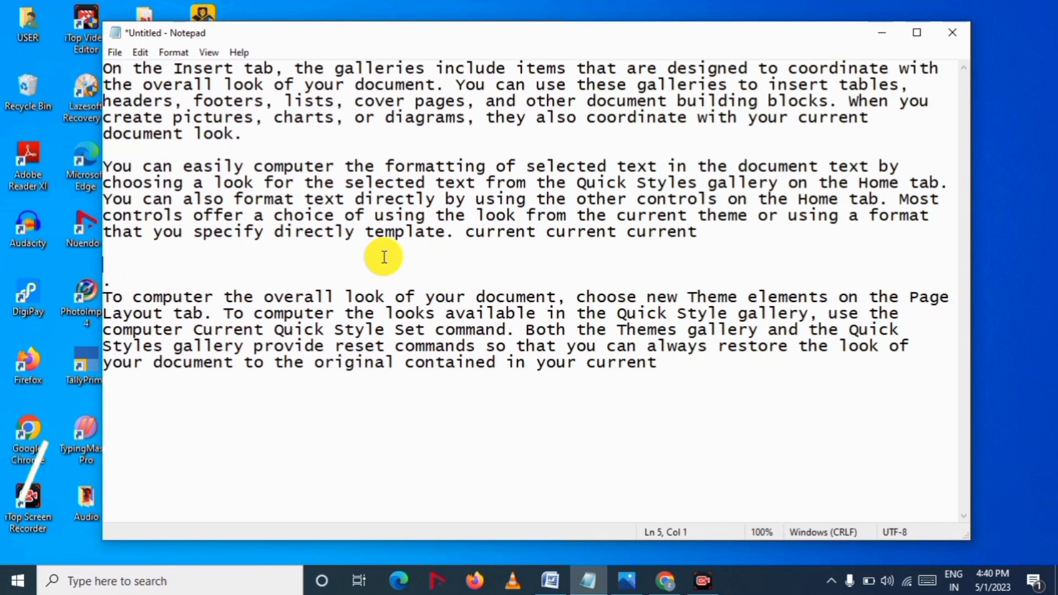
{"action": "key", "text": "ctrl+a"}
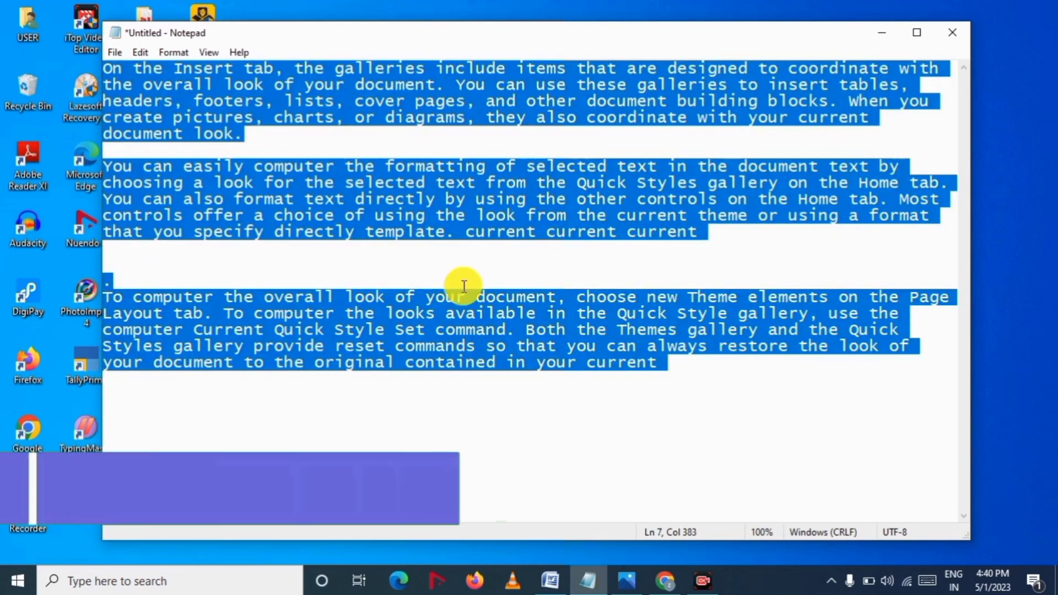
{"action": "left_click", "coordinate": [429, 270]}
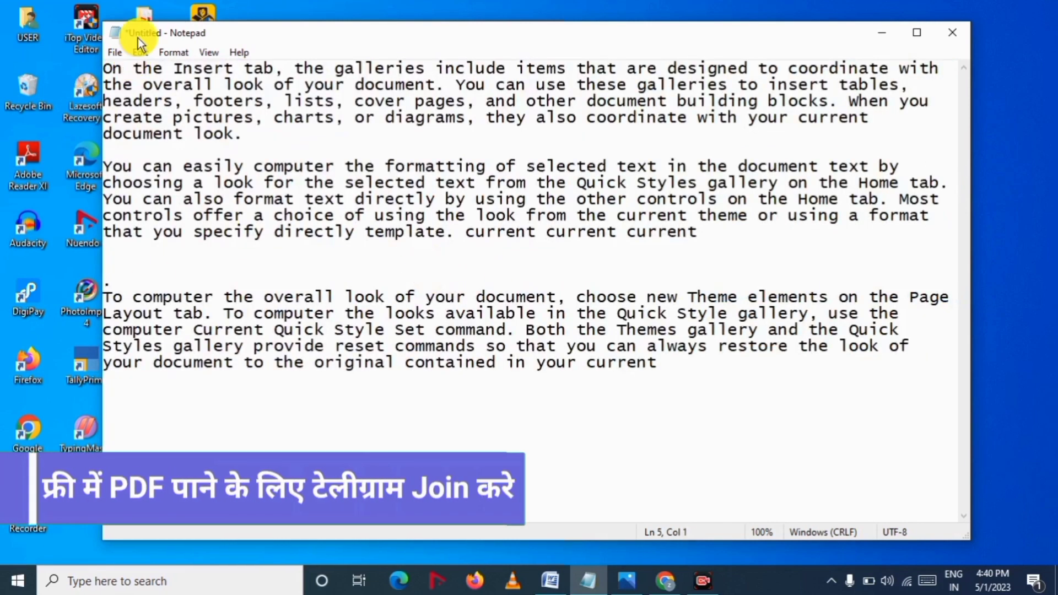
{"action": "left_click", "coordinate": [139, 53]}
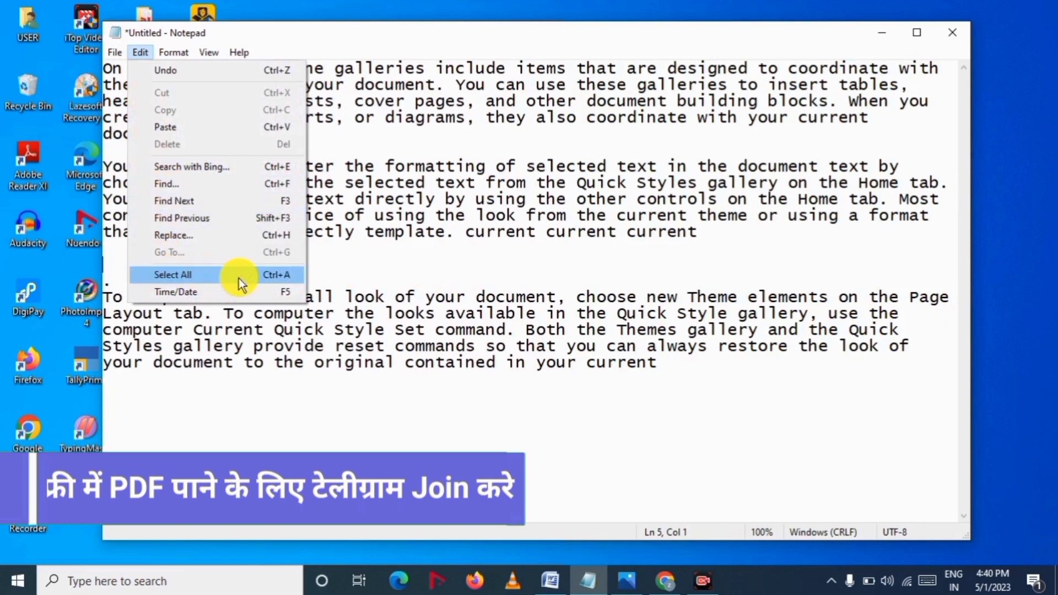
Insert the current time and date at the end of the last paragraph and move it several lines below, indented
{"action": "left_click", "coordinate": [342, 389]}
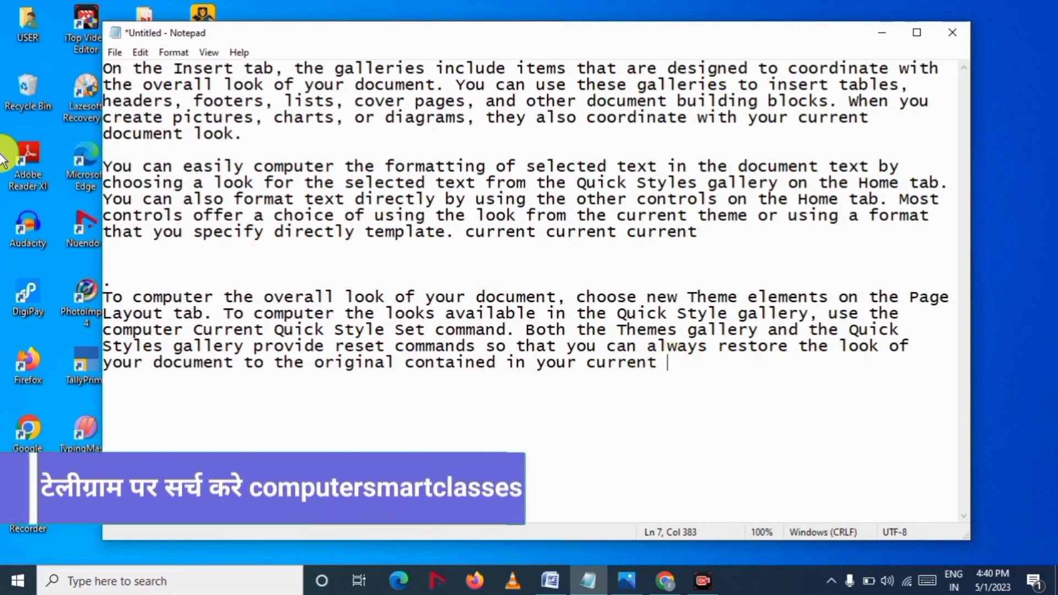
{"action": "left_click", "coordinate": [140, 52]}
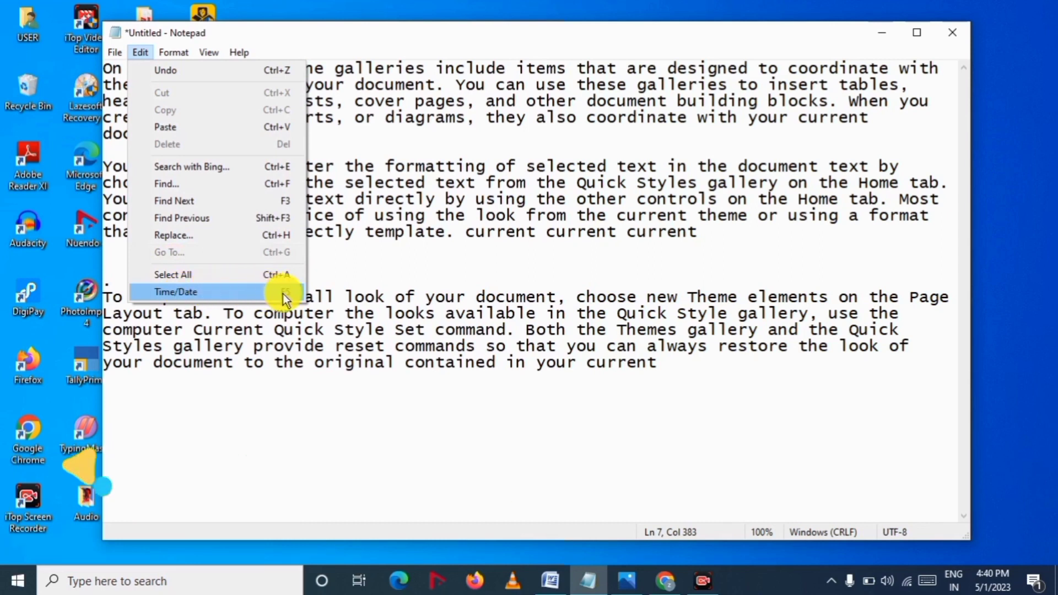
{"action": "left_click", "coordinate": [163, 292]}
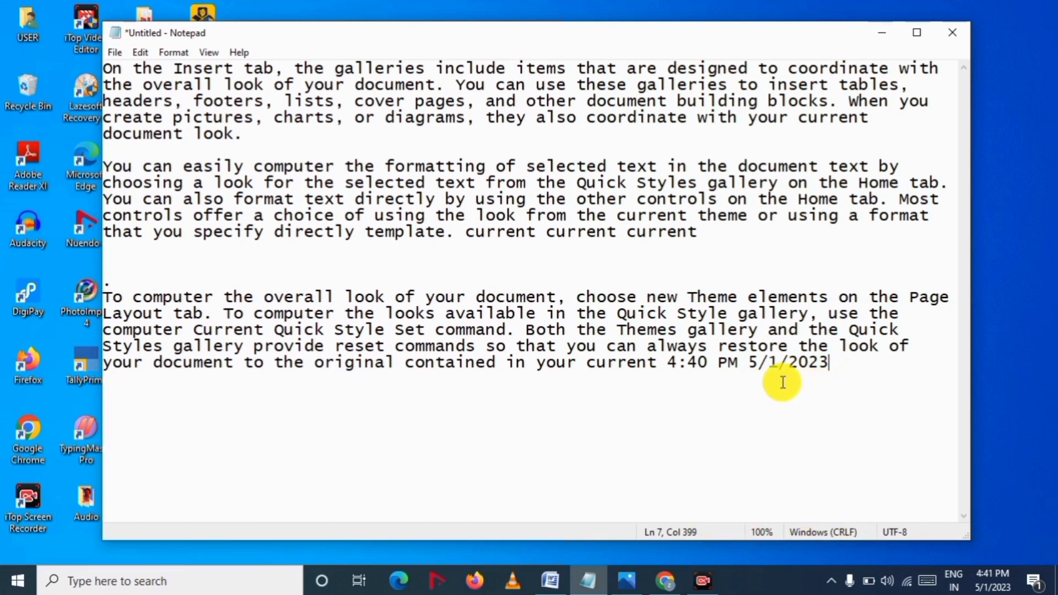
{"action": "left_click", "coordinate": [669, 363]}
{"action": "key", "text": "Return"}
{"action": "key", "text": "Return"}
{"action": "key", "text": "Return"}
{"action": "key", "text": "Return"}
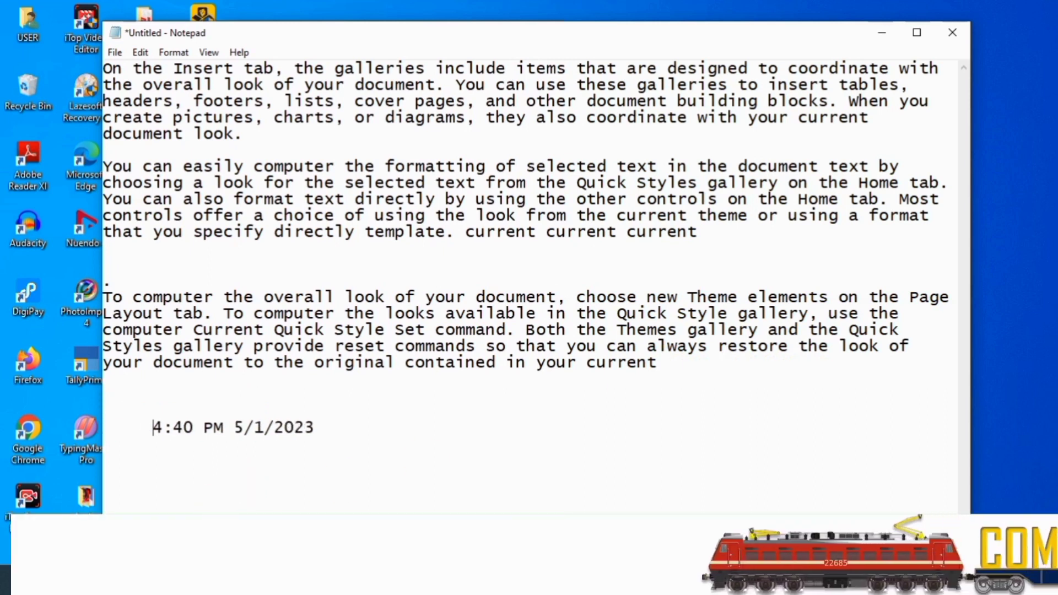
{"action": "left_click", "coordinate": [140, 52]}
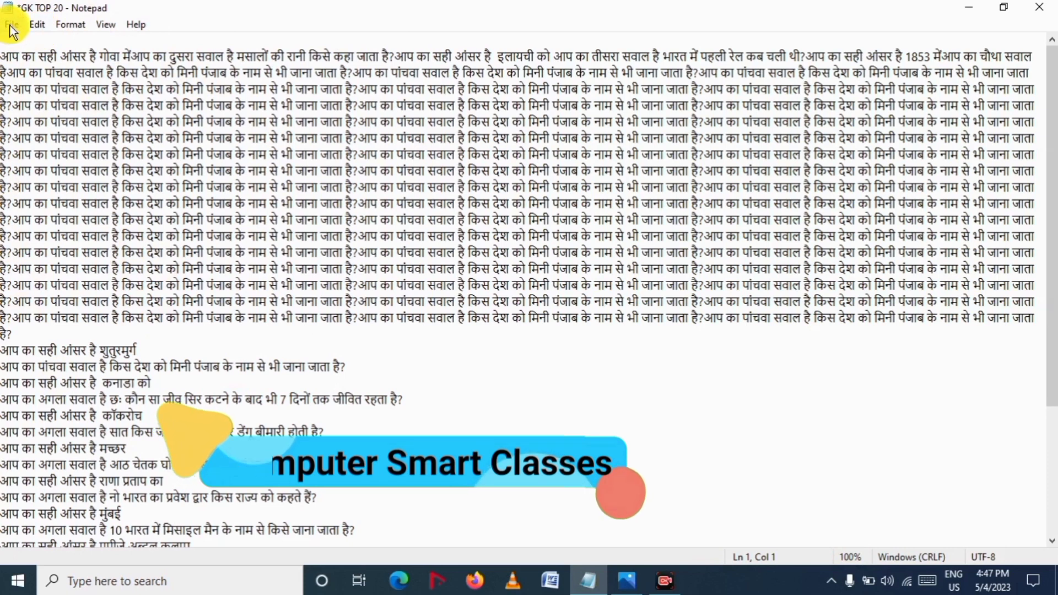
{"action": "left_click", "coordinate": [13, 25]}
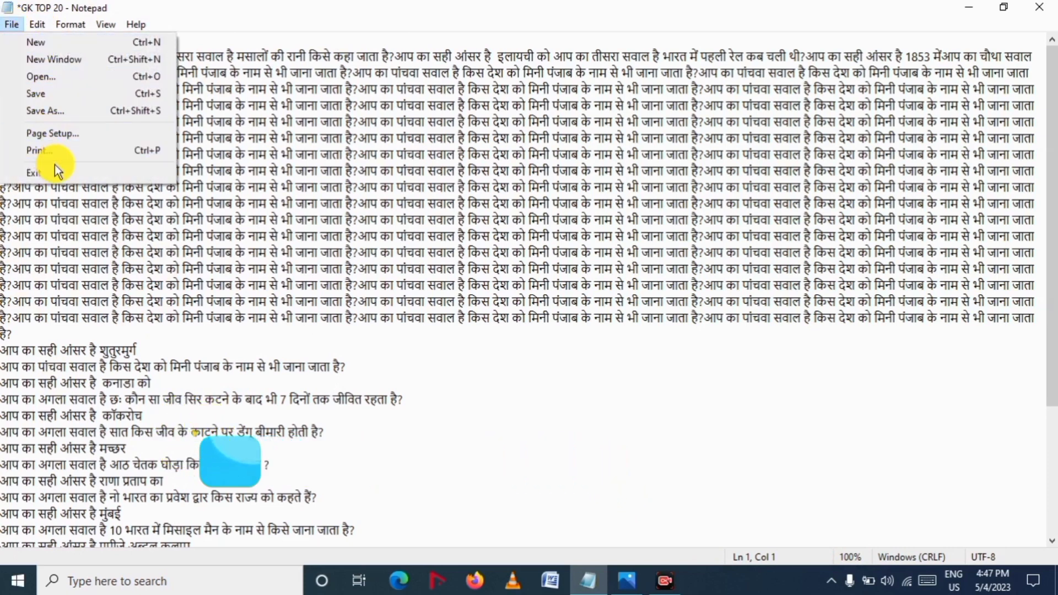
{"action": "mouse_move", "coordinate": [28, 22]}
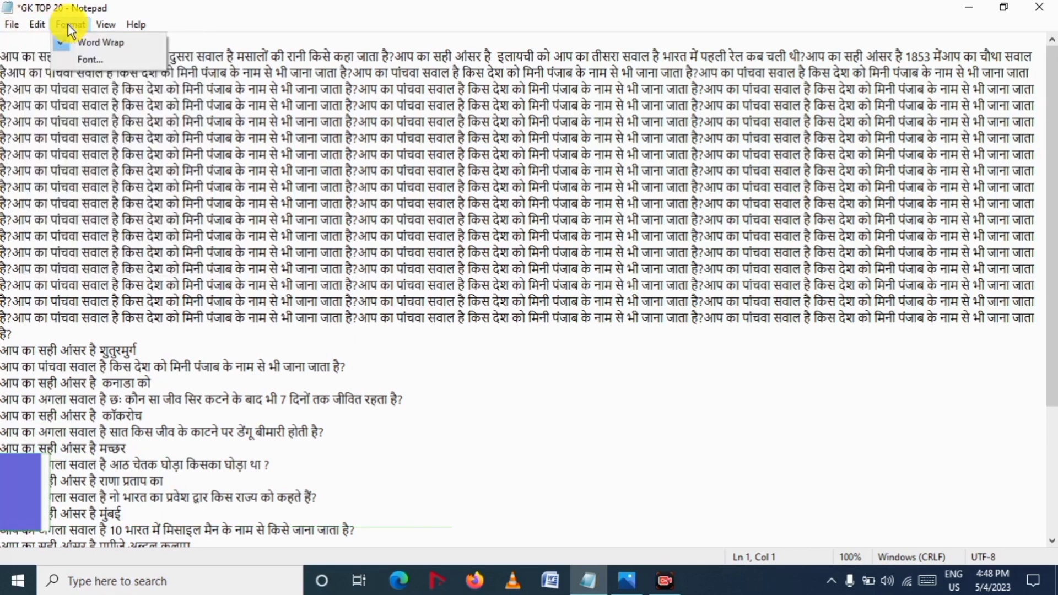
{"action": "mouse_move", "coordinate": [71, 27]}
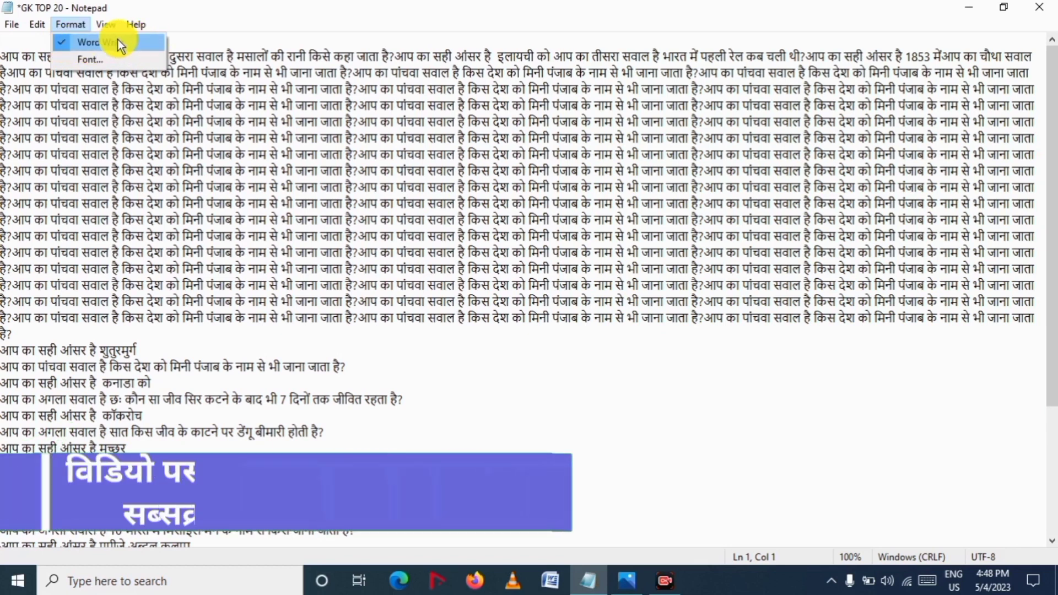
{"action": "left_click", "coordinate": [465, 369]}
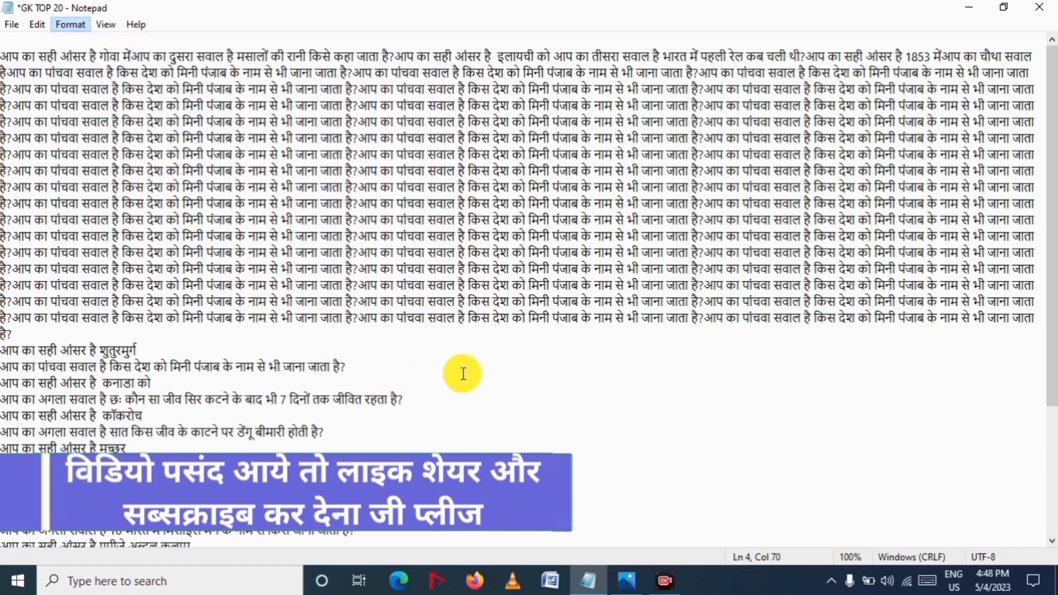
Select the long repeated-question paragraph at the start of GK TOP 20 and turn off Word Wrap
{"action": "left_click_drag", "start_coordinate": [4, 55], "coordinate": [1041, 326]}
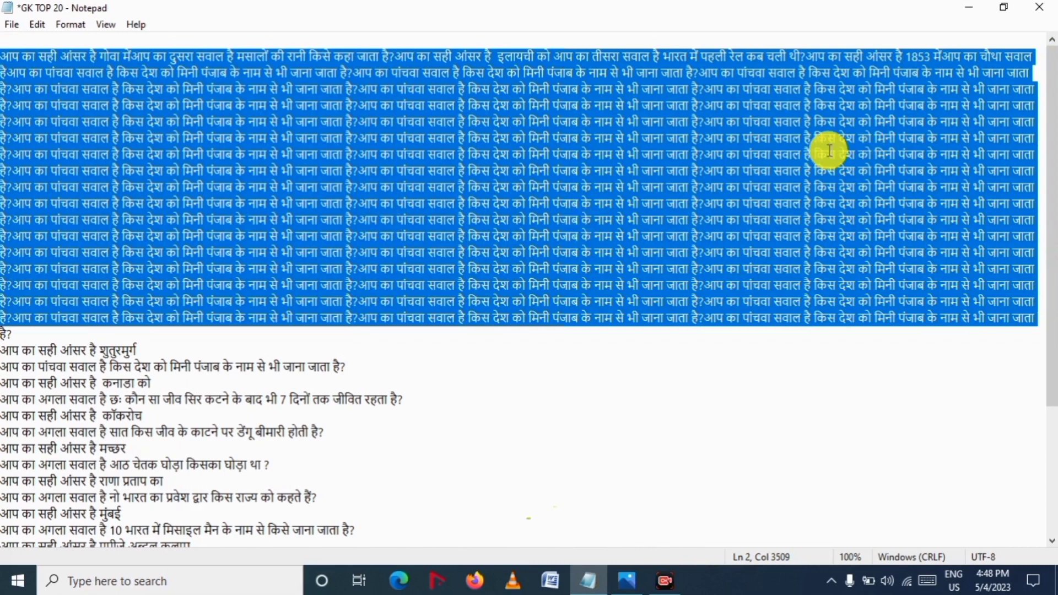
{"action": "left_click", "coordinate": [64, 25]}
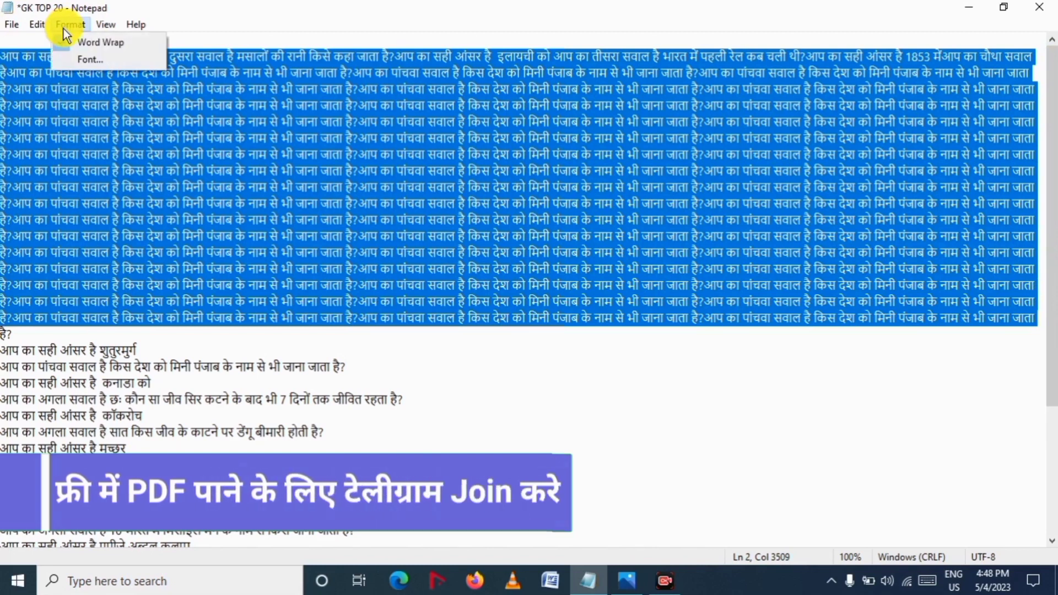
{"action": "left_click", "coordinate": [85, 39]}
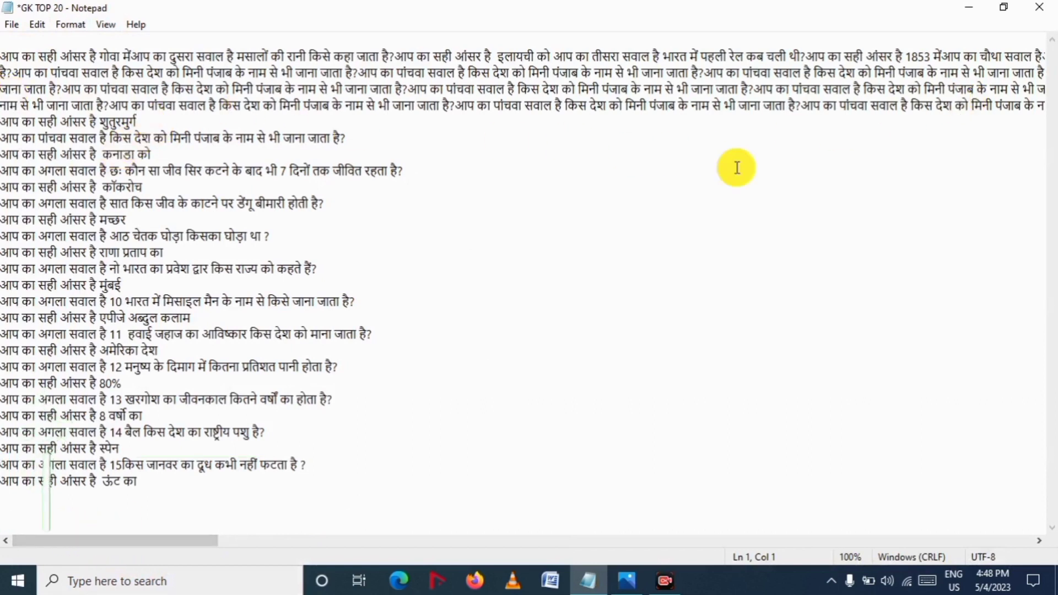
Turn on Word Wrap and insert filler letters ending in a long run of "t" before the last word of the long repeated-question paragraph
{"action": "left_click_drag", "start_coordinate": [142, 541], "coordinate": [974, 547]}
{"action": "left_click_drag", "start_coordinate": [976, 544], "coordinate": [122, 529]}
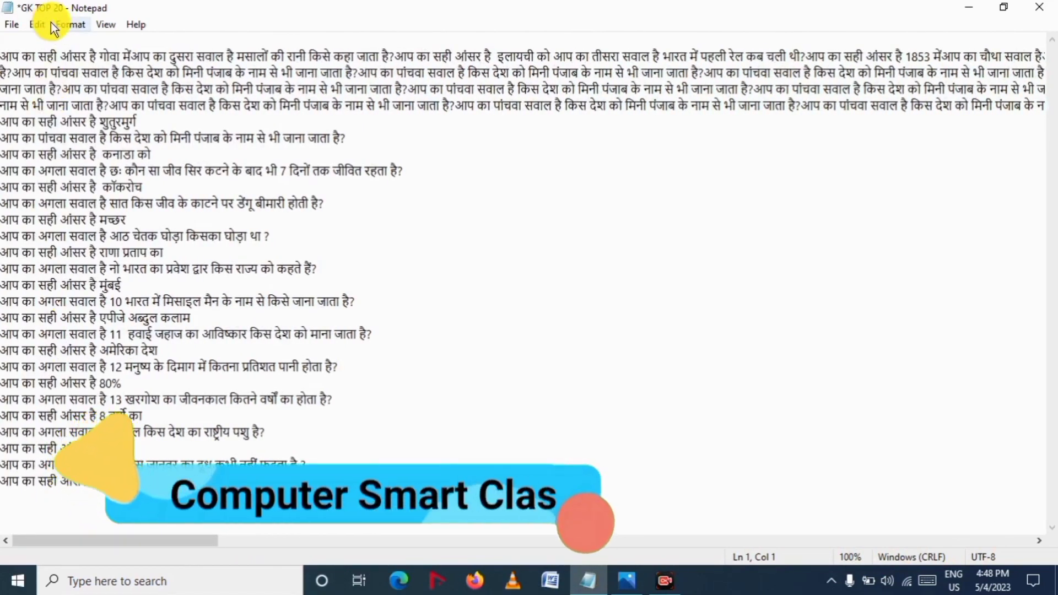
{"action": "left_click", "coordinate": [65, 25]}
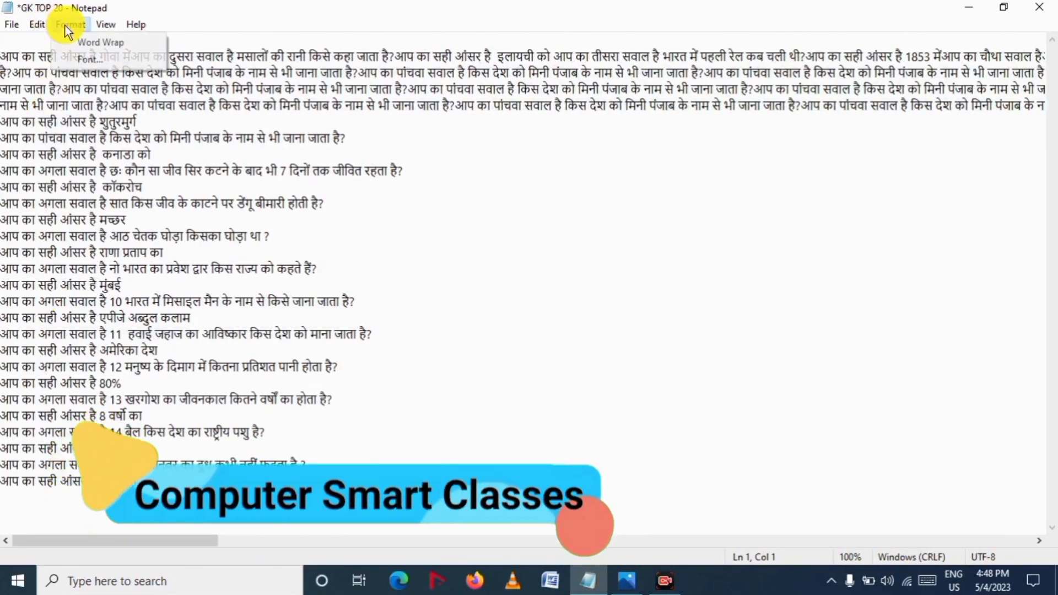
{"action": "left_click", "coordinate": [101, 41]}
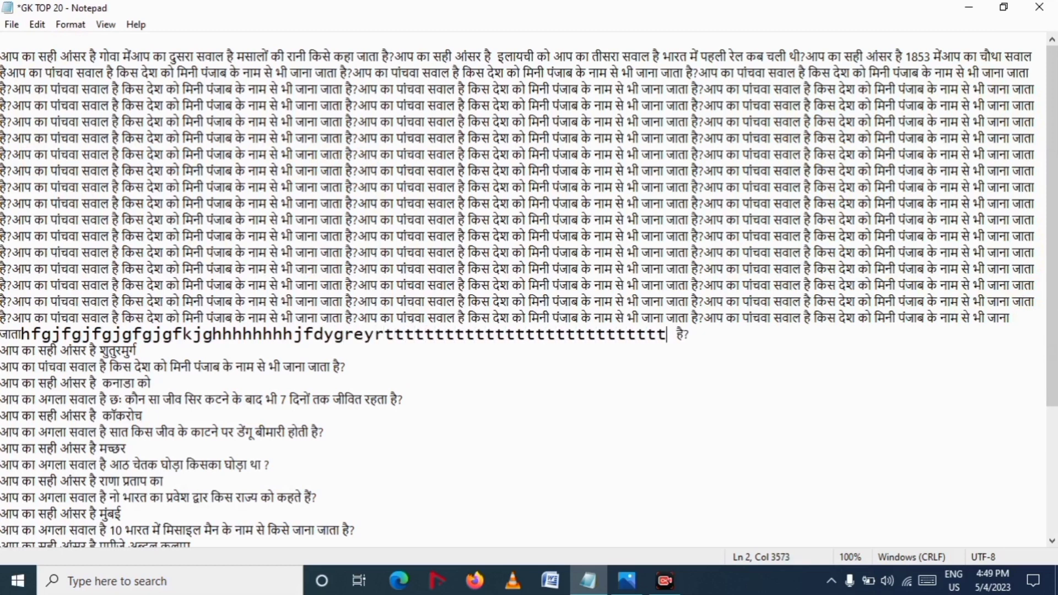
{"action": "type", "text": "ttttttttttttttttttttttttttttttttttttttttttttttttttttttttttt"}
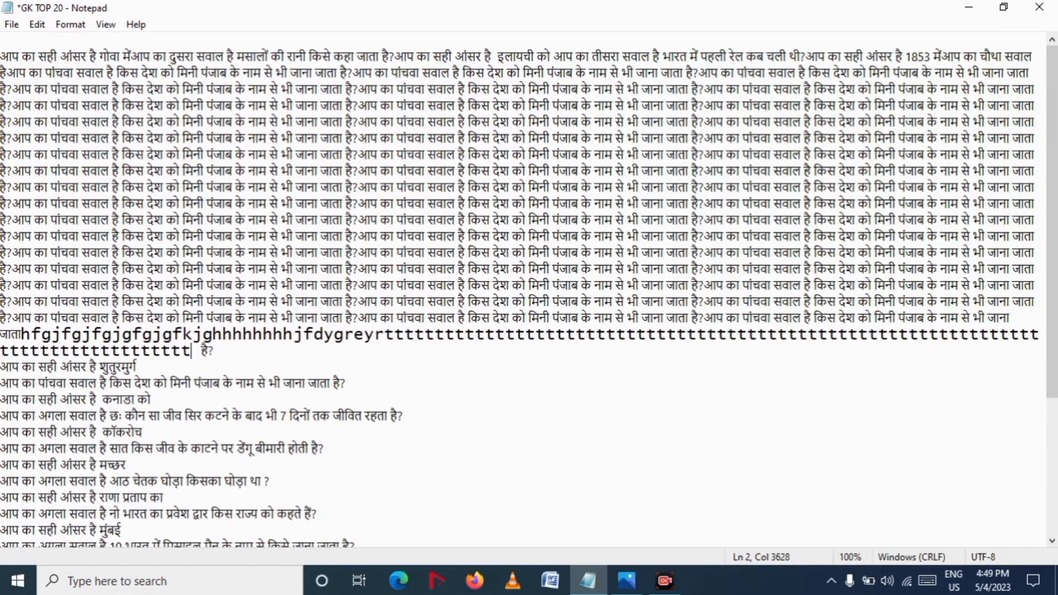
Turn off Word Wrap and extend the standalone fifth-question line with long runs of "t", "sr" and "h"
{"action": "left_click", "coordinate": [71, 25]}
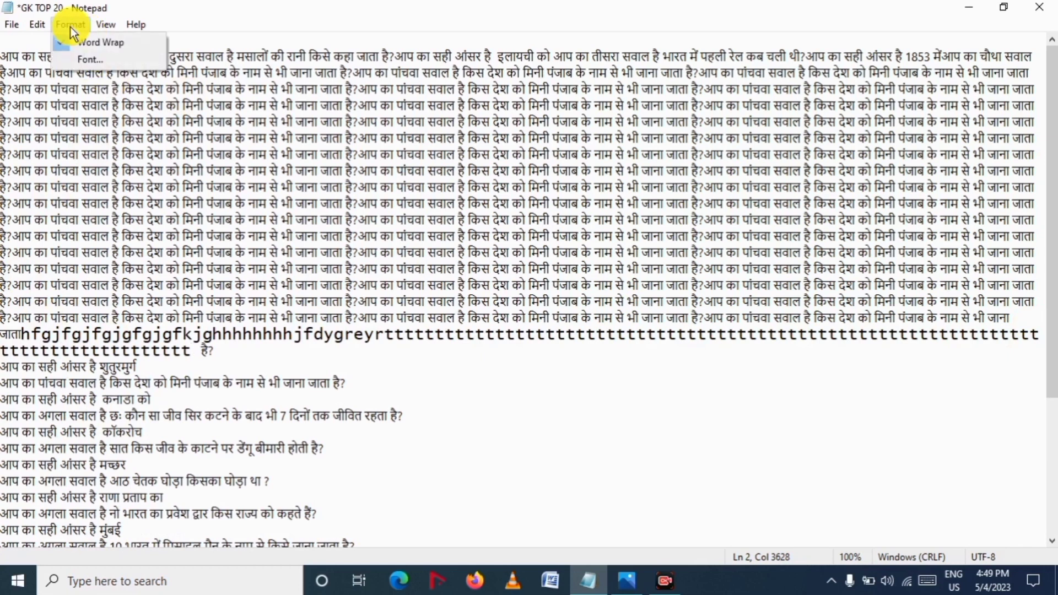
{"action": "left_click", "coordinate": [75, 37]}
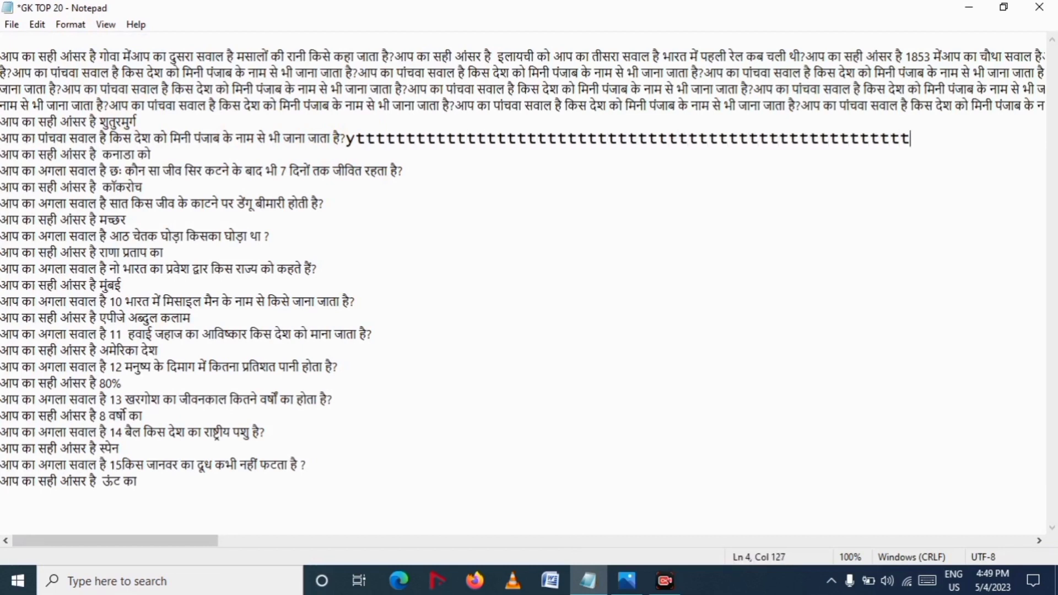
{"action": "type", "text": "srsrsrsrsrsrsrsrsrsrsr"}
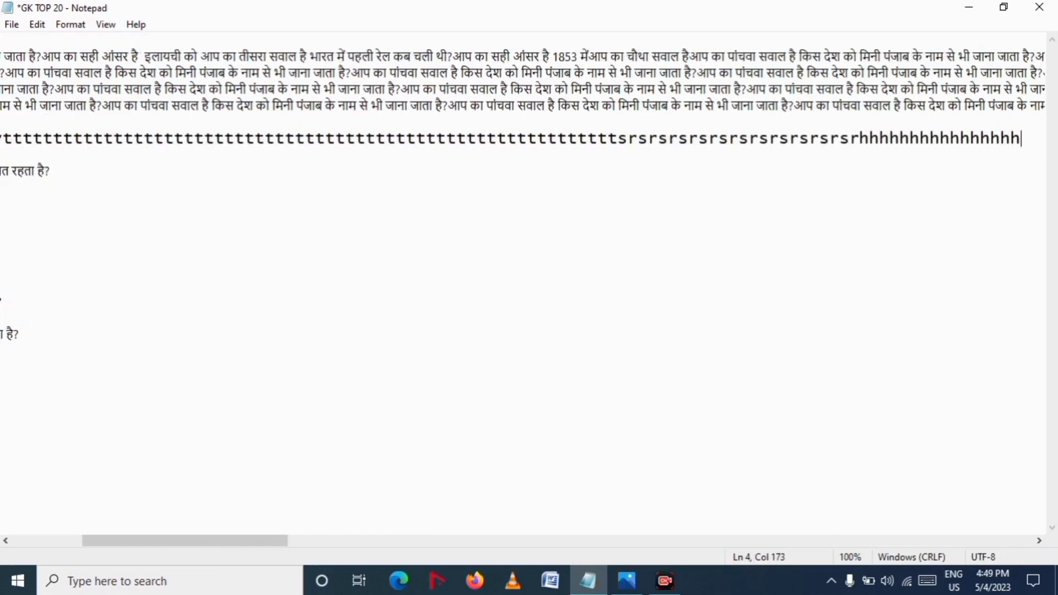
{"action": "type", "text": "hhhhhhhhhhhhhhhhhhhhhhhhhhhhhhhhhhhhh"}
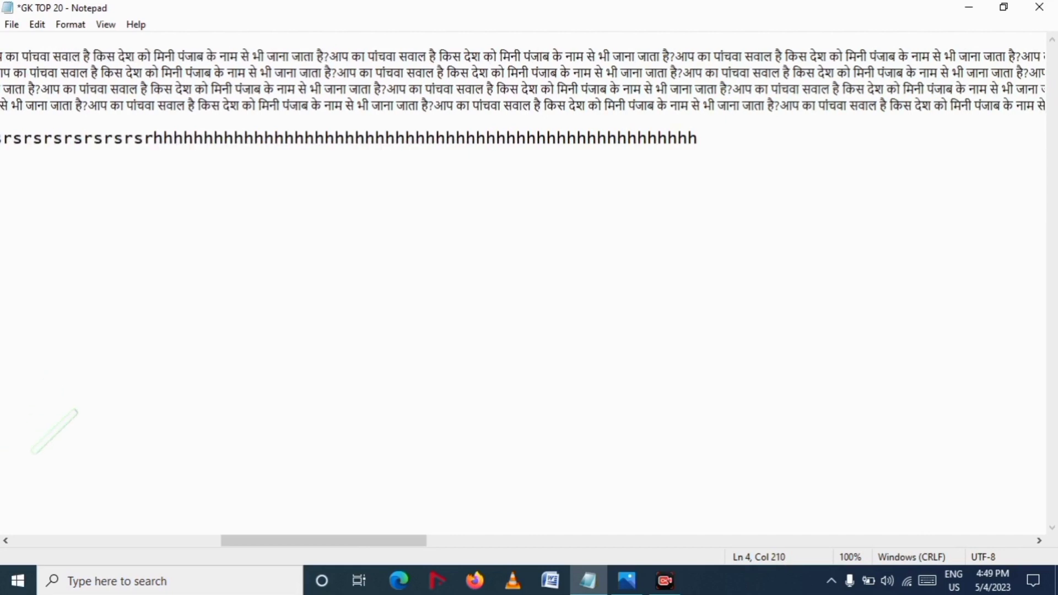
Turn Word Wrap back on for the GK TOP 20 document
{"action": "left_click", "coordinate": [76, 25]}
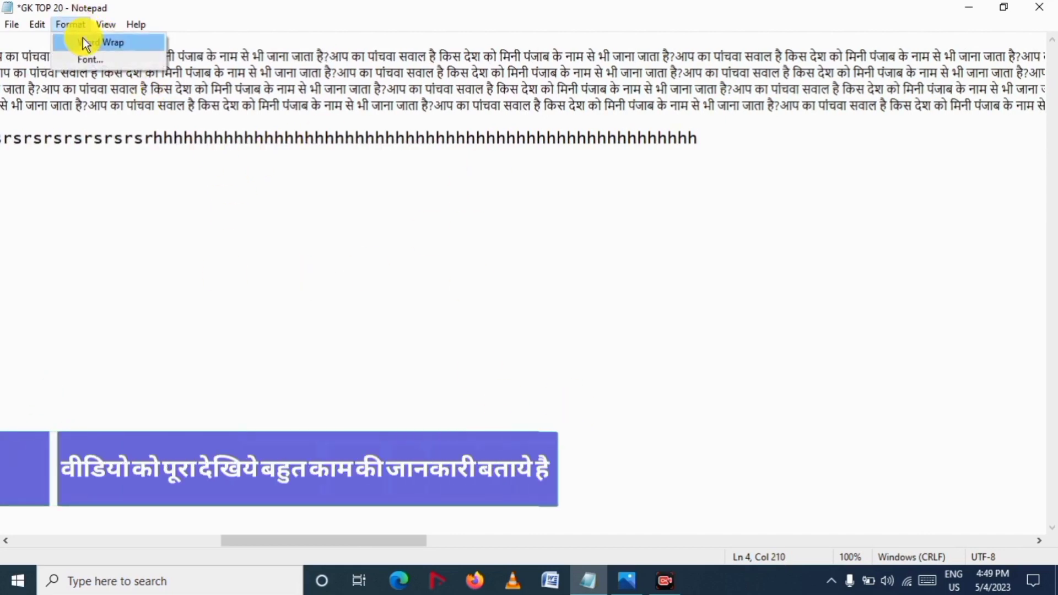
{"action": "left_click", "coordinate": [83, 39]}
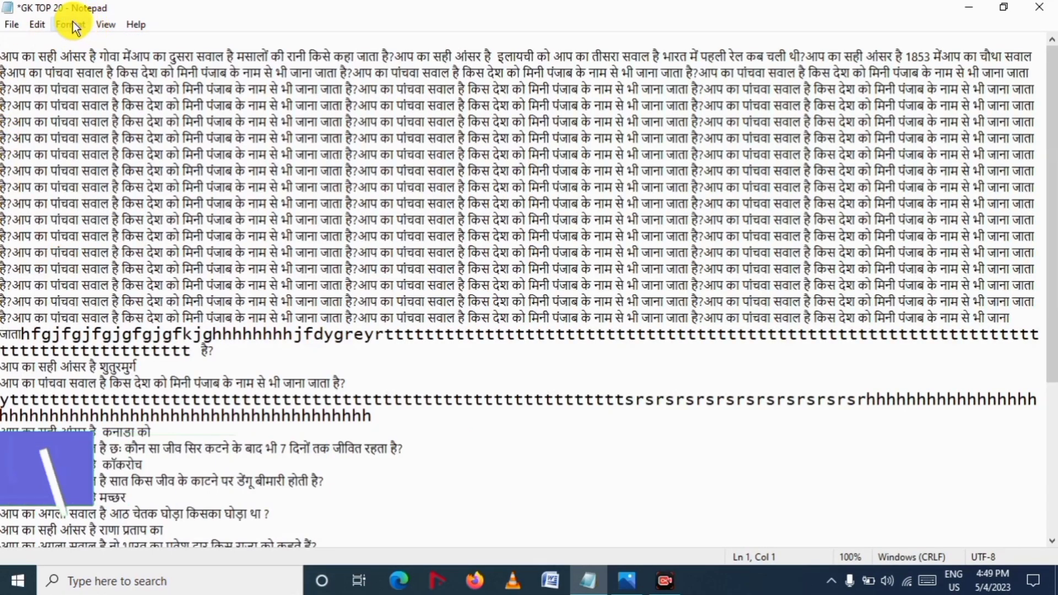
Try several Lucida fonts and Magneto in the Font dialog, and apply Lucida Handwriting in italic, size 16
{"action": "left_click", "coordinate": [67, 30]}
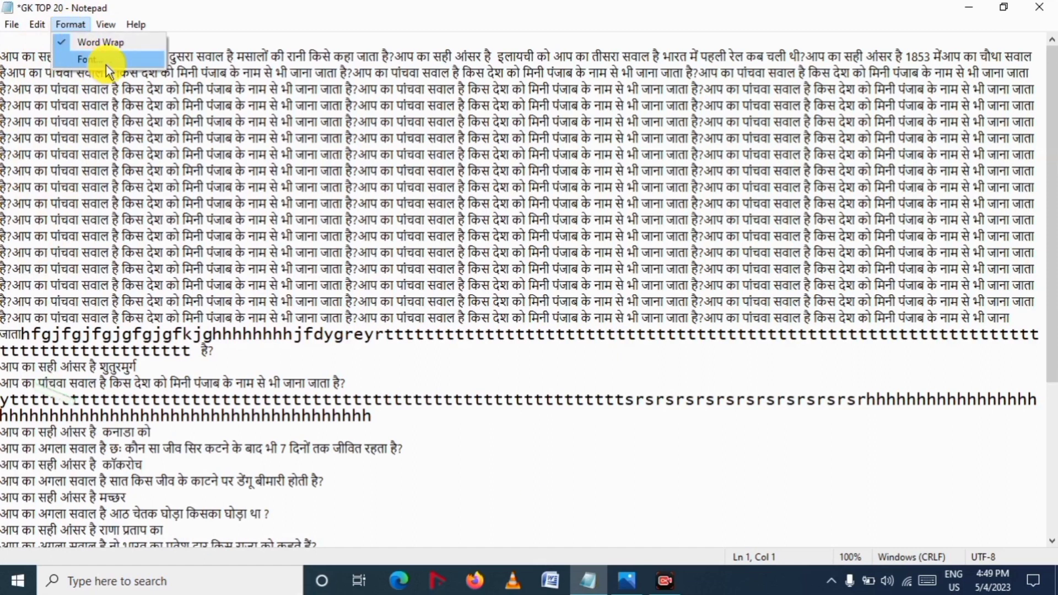
{"action": "left_click", "coordinate": [96, 57]}
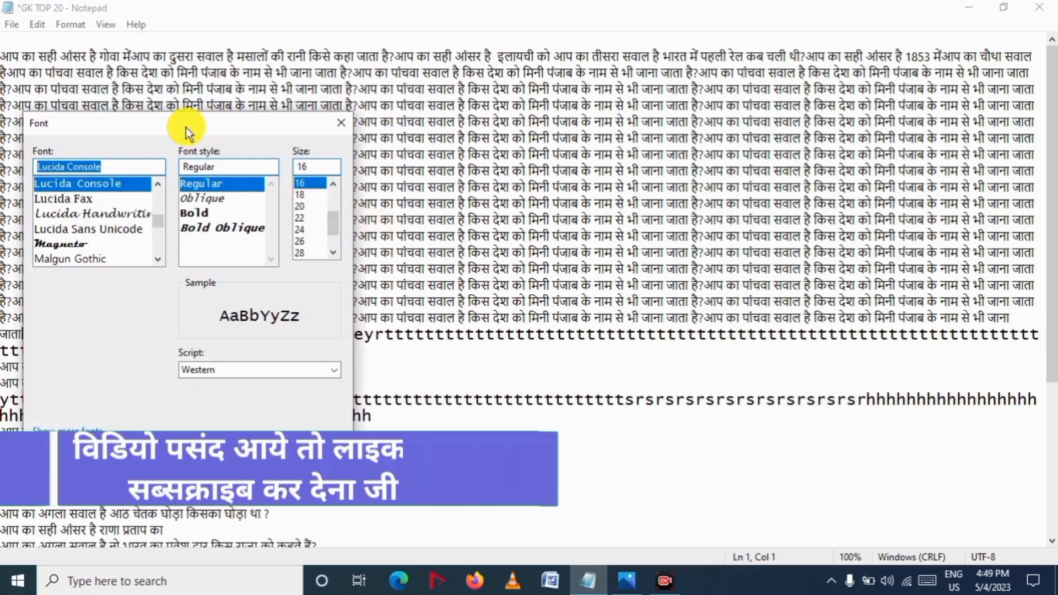
{"action": "left_click_drag", "start_coordinate": [176, 125], "coordinate": [648, 129]}
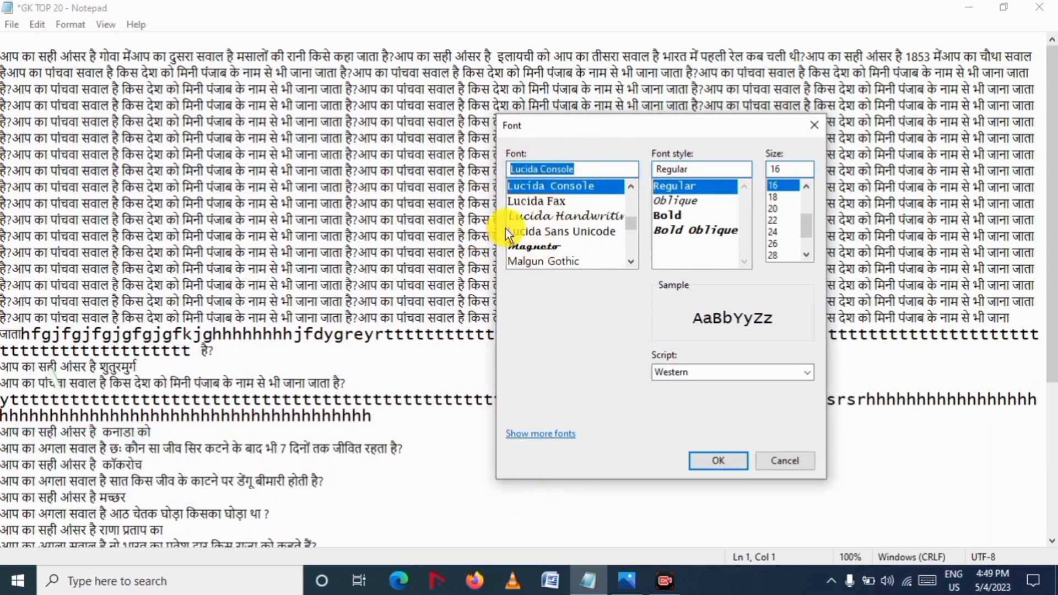
{"action": "left_click_drag", "start_coordinate": [633, 130], "coordinate": [626, 166]}
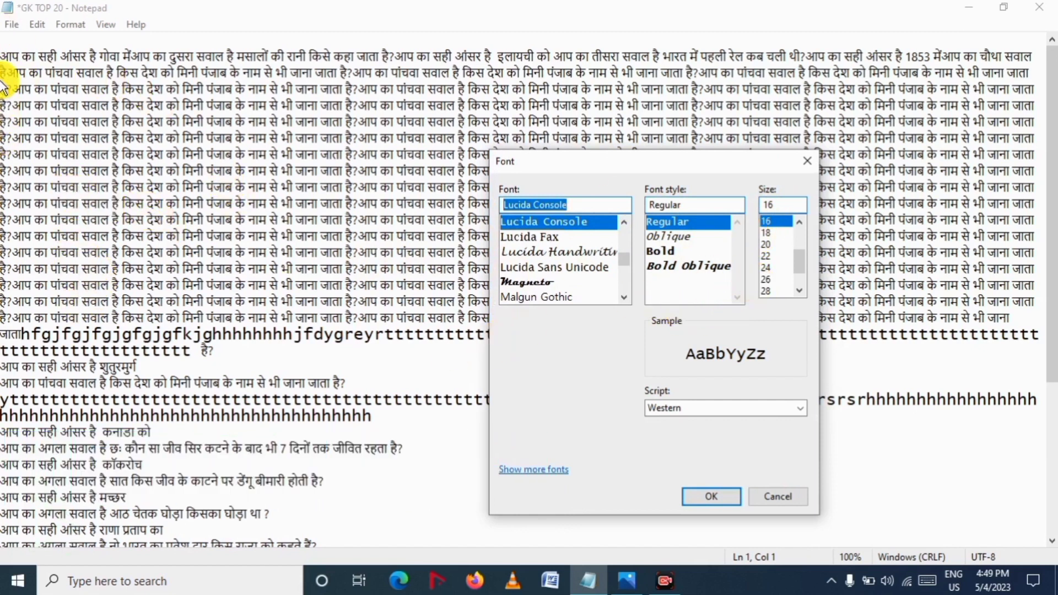
{"action": "left_click", "coordinate": [5, 57]}
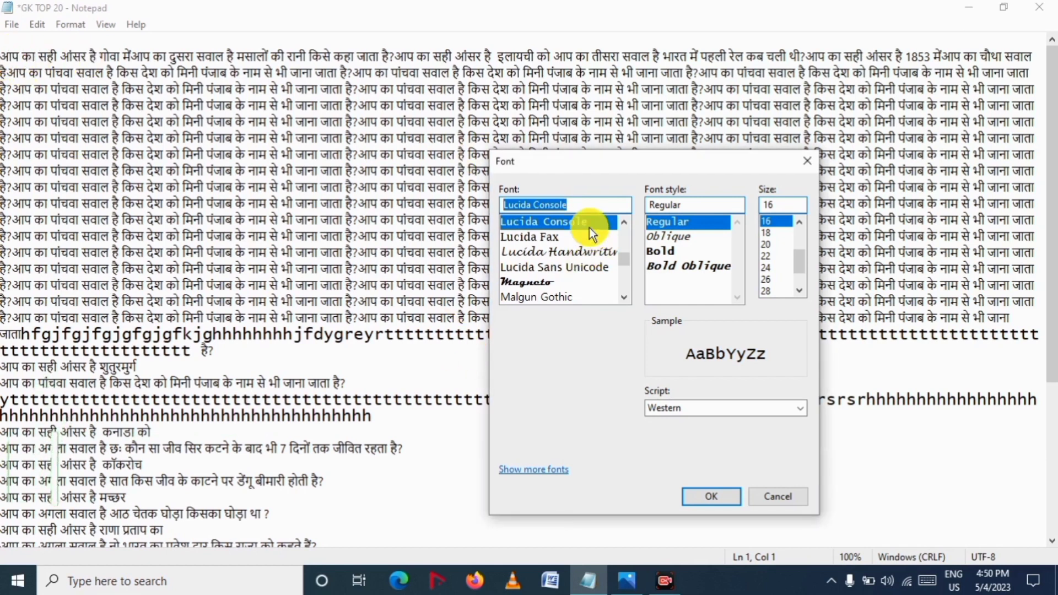
{"action": "left_click", "coordinate": [543, 242]}
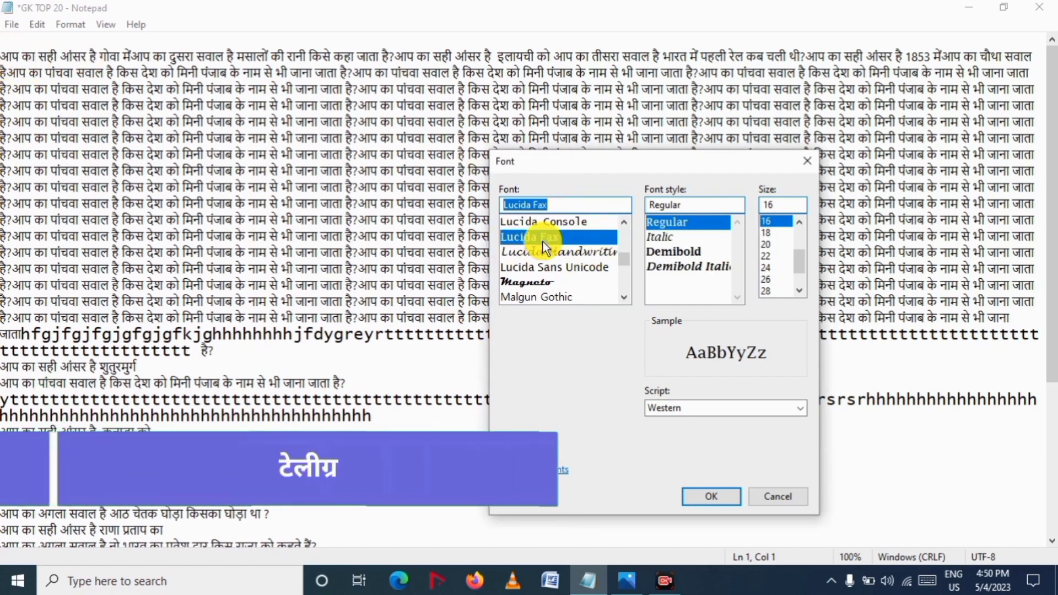
{"action": "left_click", "coordinate": [537, 268]}
{"action": "left_click", "coordinate": [537, 252]}
{"action": "left_click", "coordinate": [536, 279]}
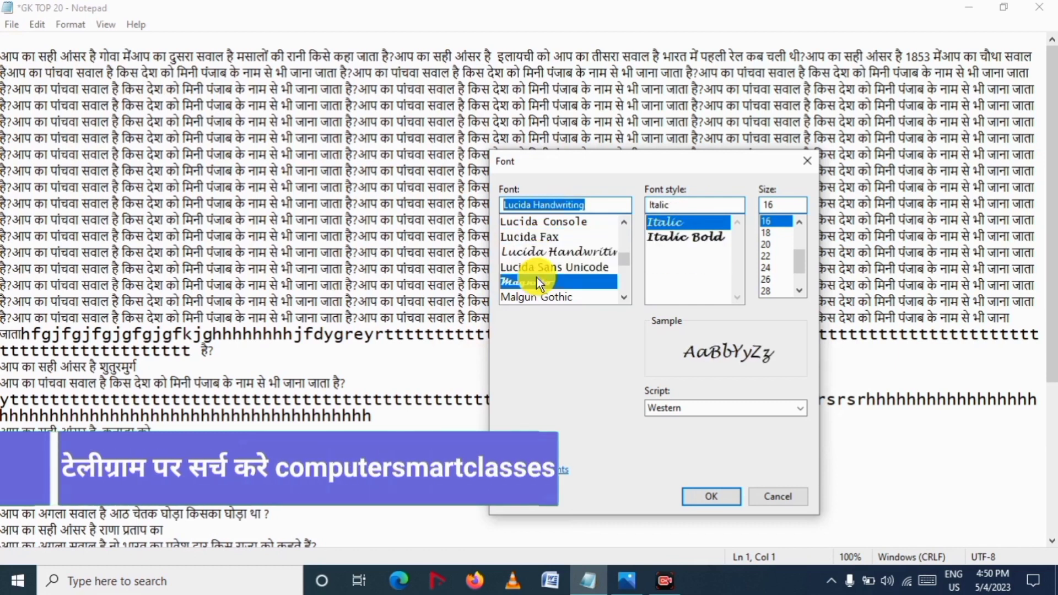
{"action": "left_click", "coordinate": [544, 253]}
{"action": "left_click", "coordinate": [715, 496]}
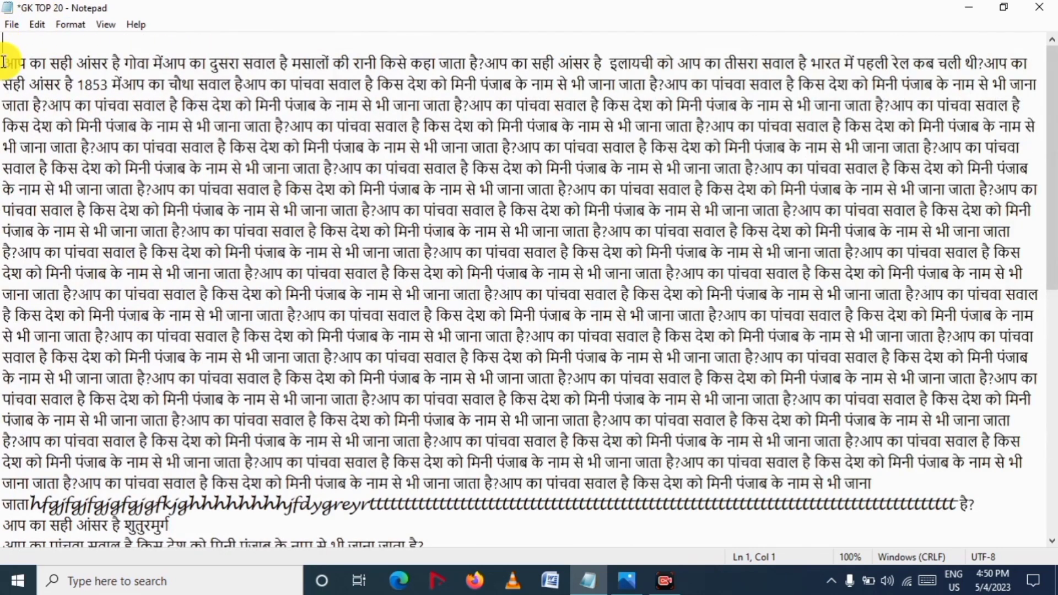
Select the opening part of the long paragraph and preview fonts such as Magneto, Malgun Gothic, Mangal, Yu Gothic and Wingdings
{"action": "left_click_drag", "start_coordinate": [5, 63], "coordinate": [432, 230]}
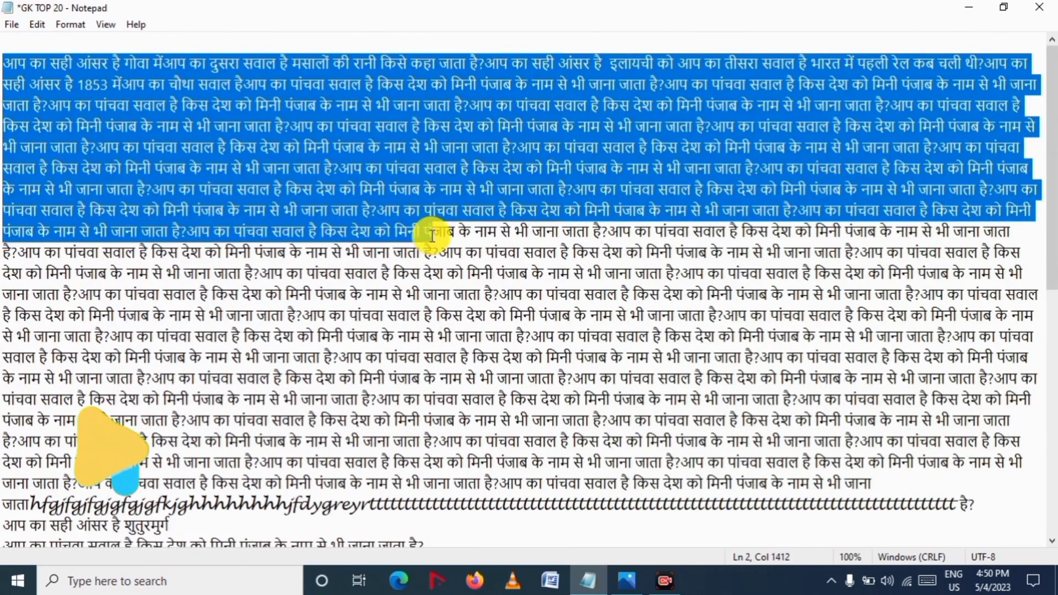
{"action": "left_click", "coordinate": [67, 22]}
{"action": "left_click", "coordinate": [95, 56]}
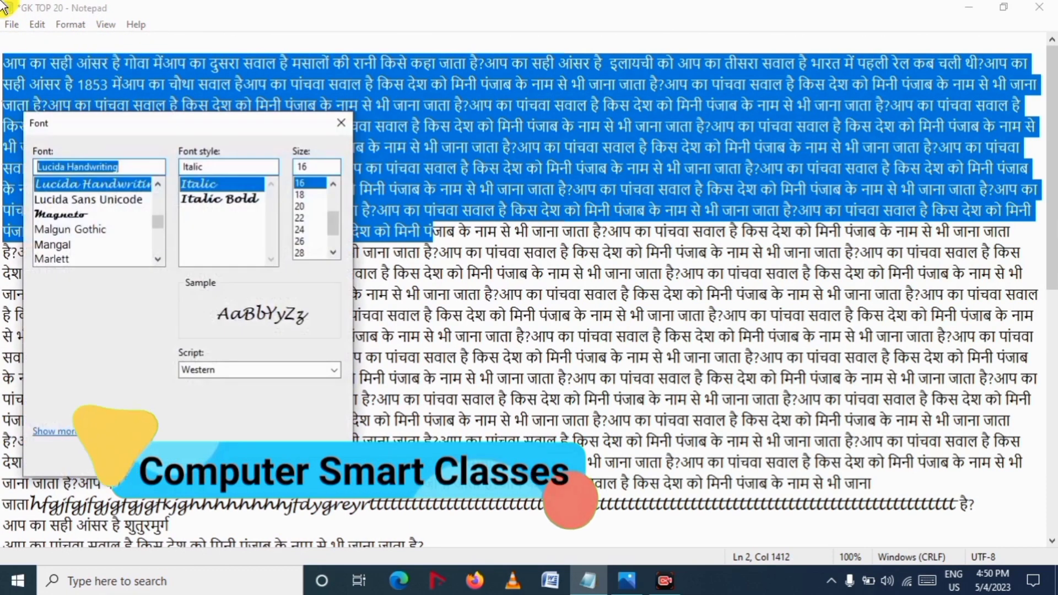
{"action": "left_click_drag", "start_coordinate": [222, 130], "coordinate": [599, 141]}
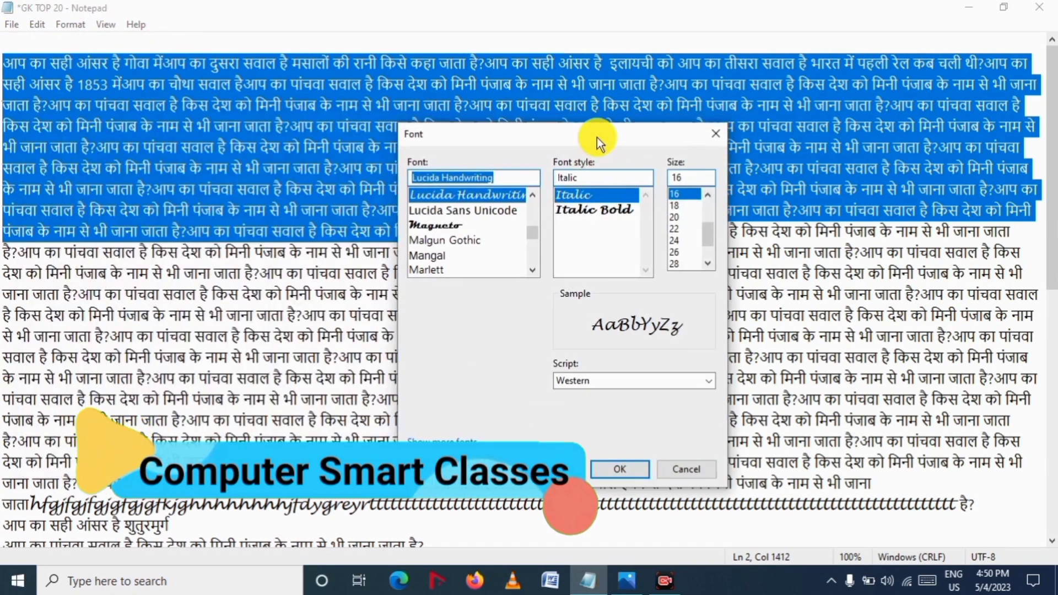
{"action": "left_click", "coordinate": [447, 221]}
{"action": "left_click", "coordinate": [441, 239]}
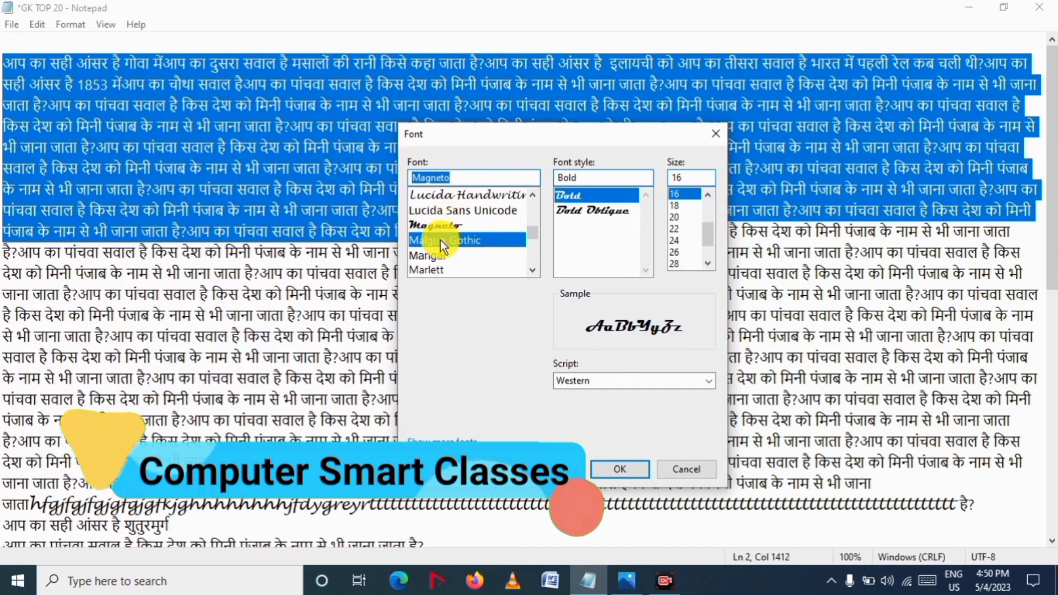
{"action": "left_click", "coordinate": [437, 256]}
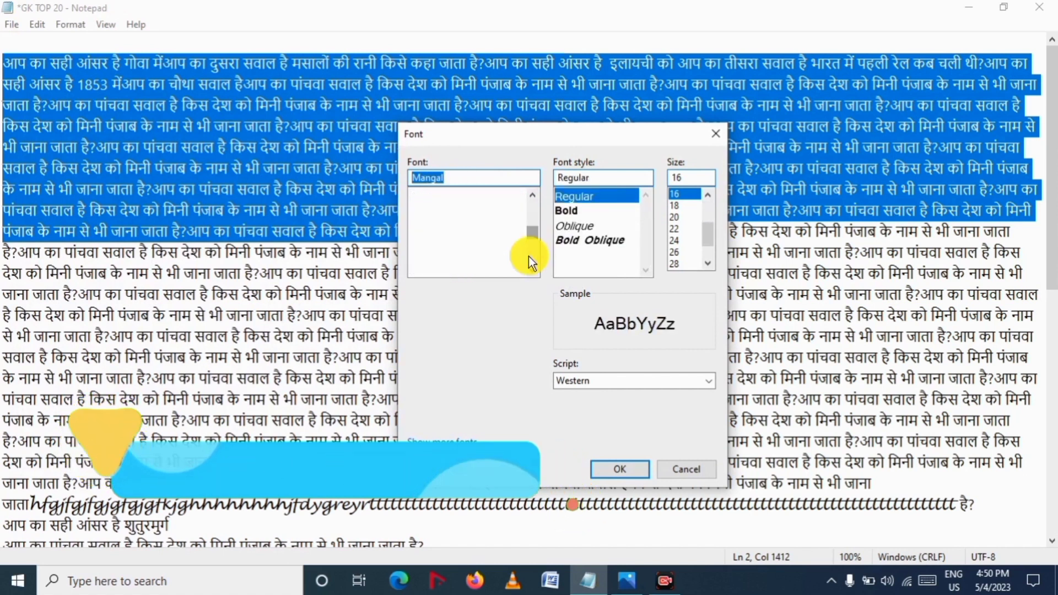
{"action": "left_click_drag", "start_coordinate": [528, 257], "coordinate": [528, 263]}
{"action": "left_click", "coordinate": [454, 258]}
{"action": "left_click", "coordinate": [448, 269]}
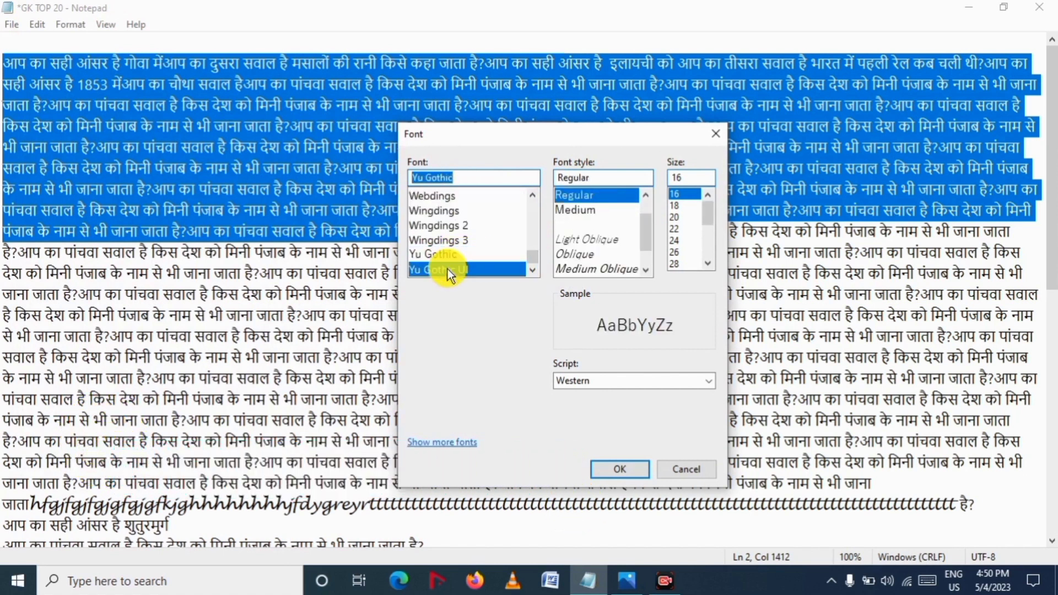
{"action": "left_click", "coordinate": [448, 228]}
{"action": "left_click", "coordinate": [451, 210]}
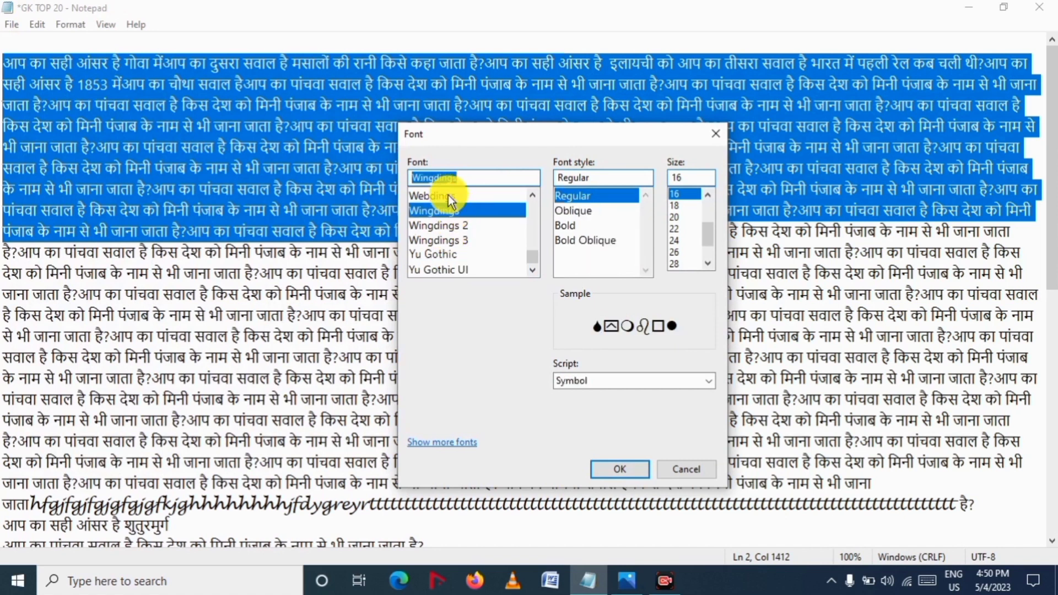
Apply the Webdings font in regular style at size 16 and look over the document's text
{"action": "left_click", "coordinate": [448, 195]}
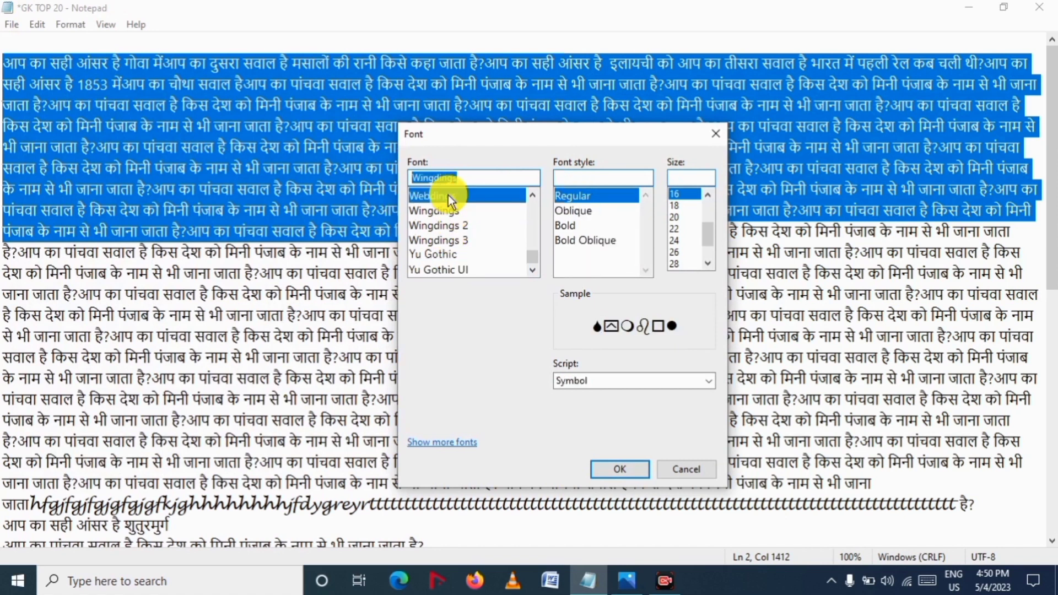
{"action": "left_click", "coordinate": [625, 468]}
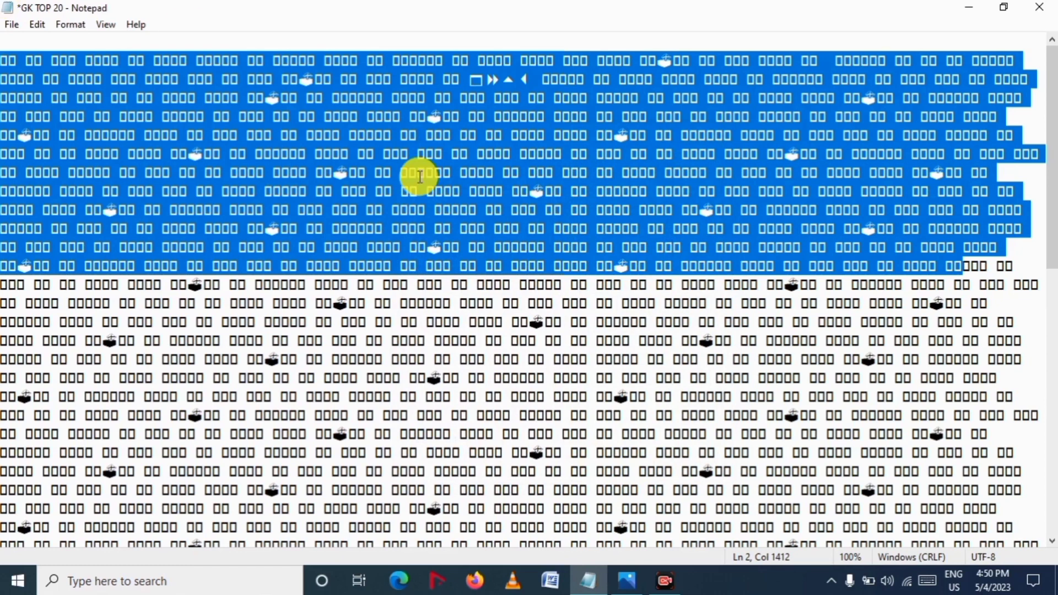
{"action": "scroll", "coordinate": [220, 311], "scroll_direction": "down", "scroll_amount": 10}
{"action": "scroll", "coordinate": [220, 311], "scroll_direction": "up", "scroll_amount": 10}
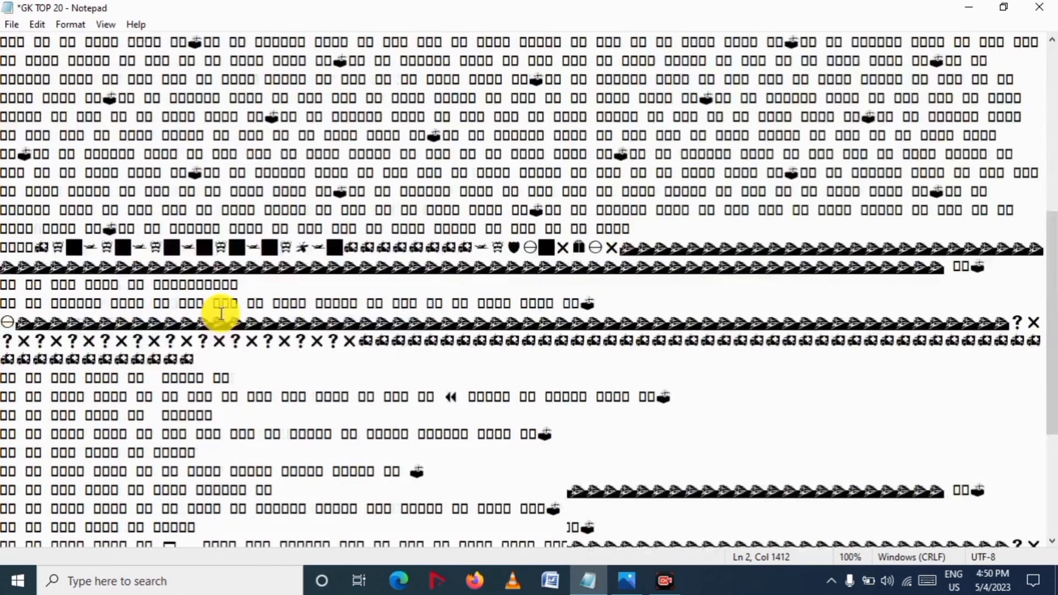
Change the document's font to Kruti Dev 010, keeping size 16
{"action": "left_click", "coordinate": [62, 24]}
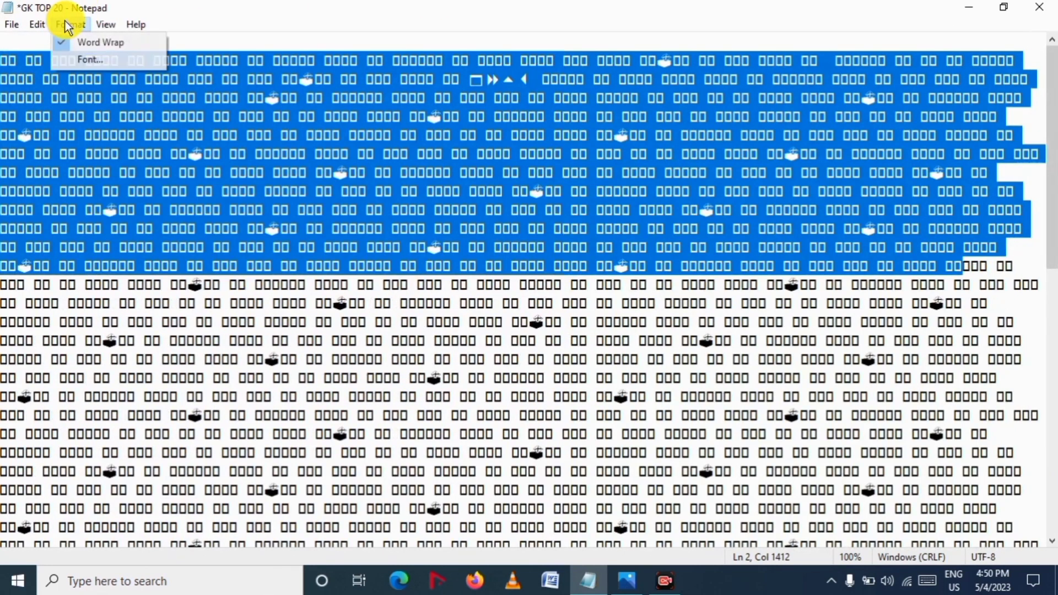
{"action": "left_click", "coordinate": [90, 60]}
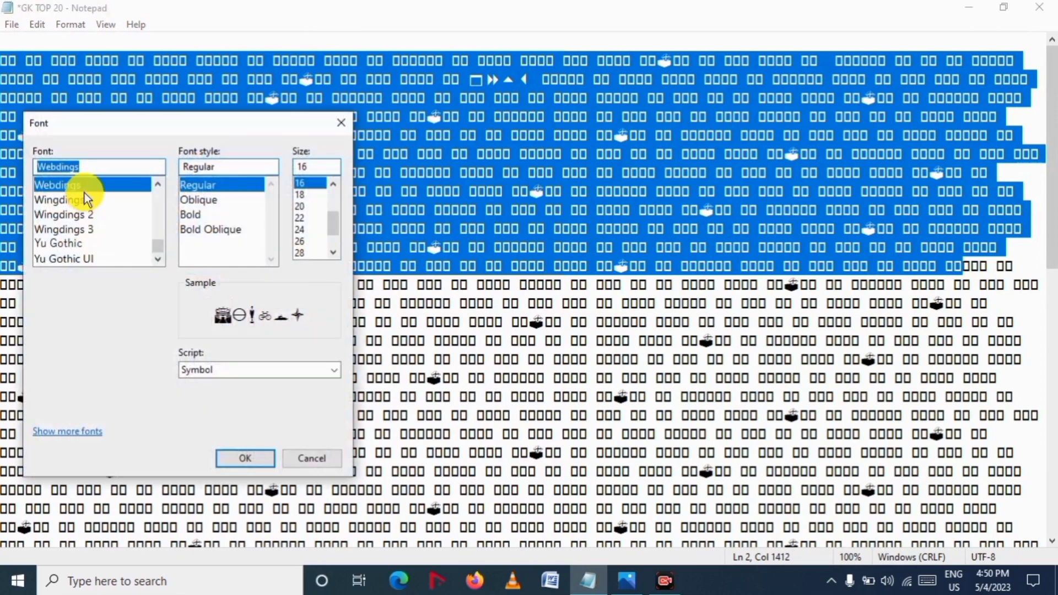
{"action": "scroll", "coordinate": [65, 235], "scroll_direction": "up", "scroll_amount": 8}
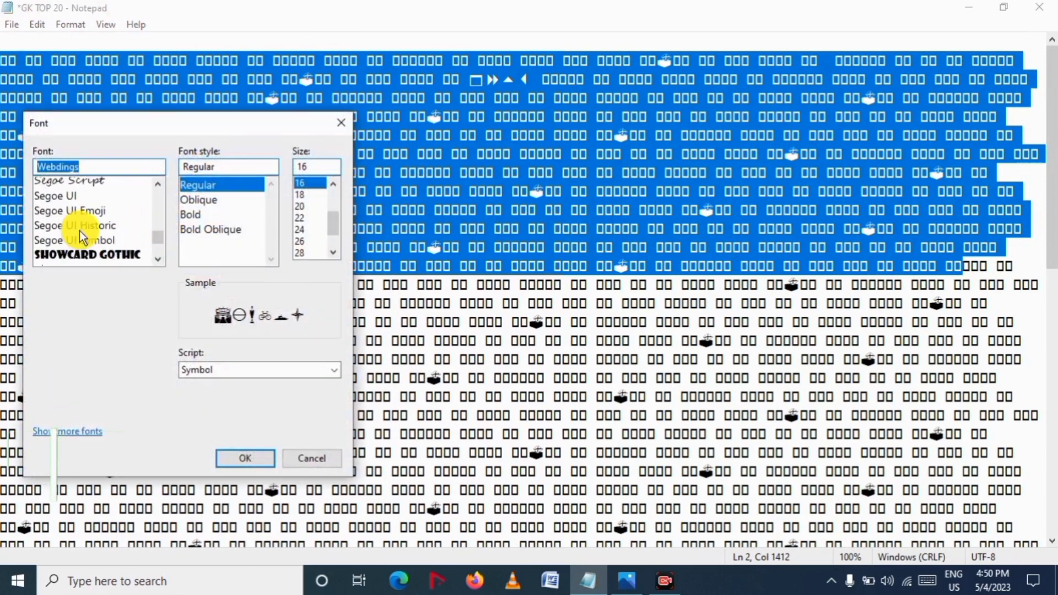
{"action": "scroll", "coordinate": [81, 229], "scroll_direction": "up", "scroll_amount": 20}
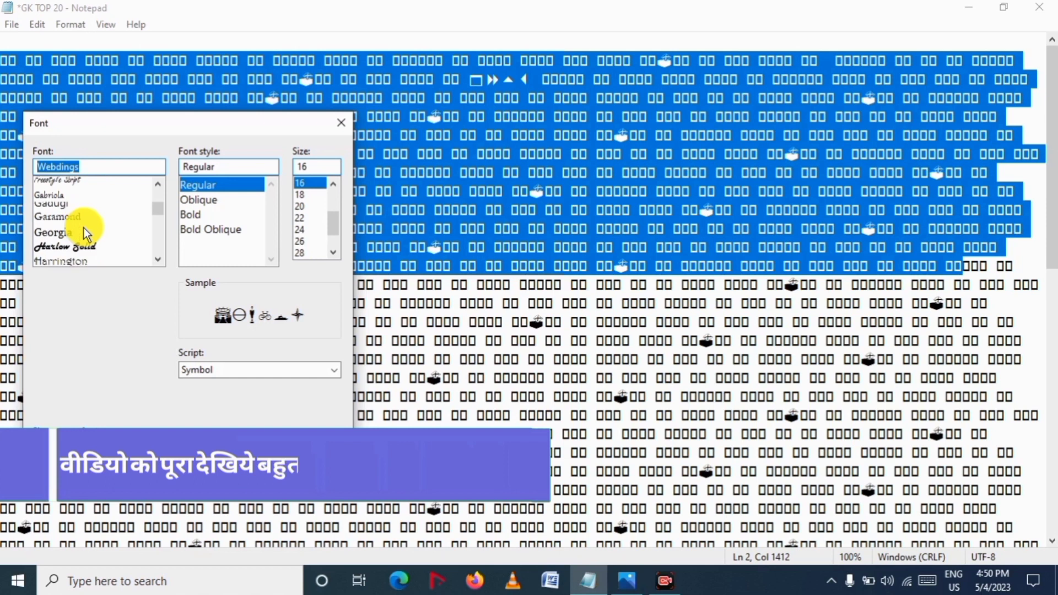
{"action": "scroll", "coordinate": [84, 227], "scroll_direction": "down", "scroll_amount": 8}
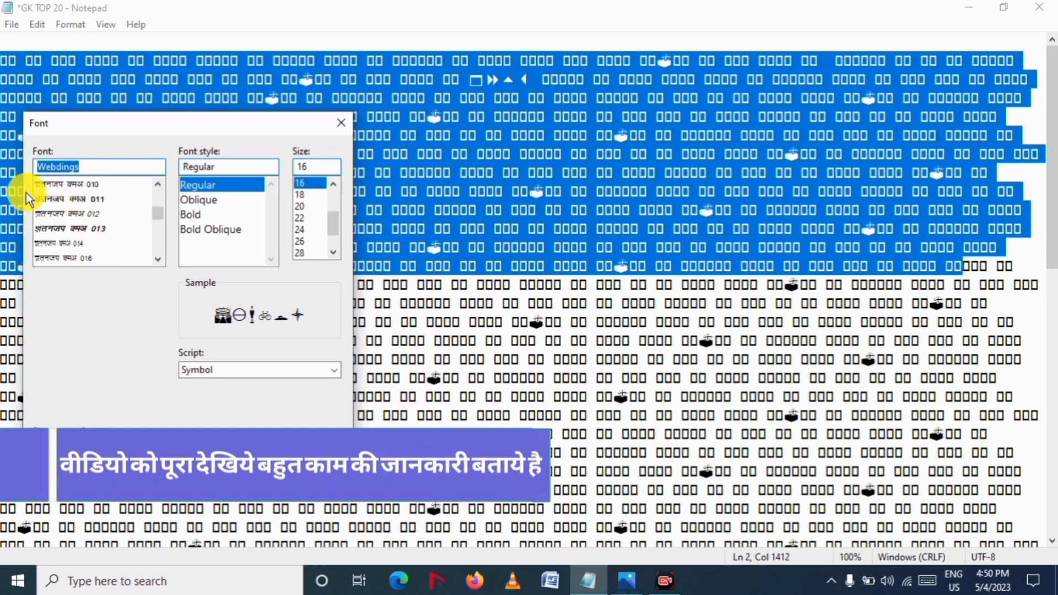
{"action": "left_click", "coordinate": [72, 186]}
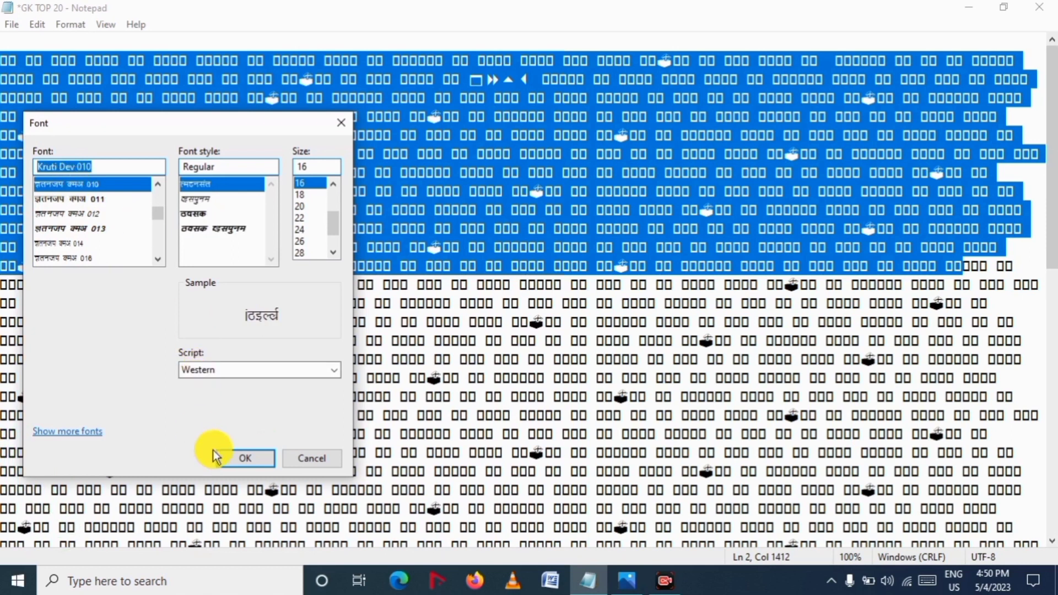
{"action": "left_click", "coordinate": [245, 458]}
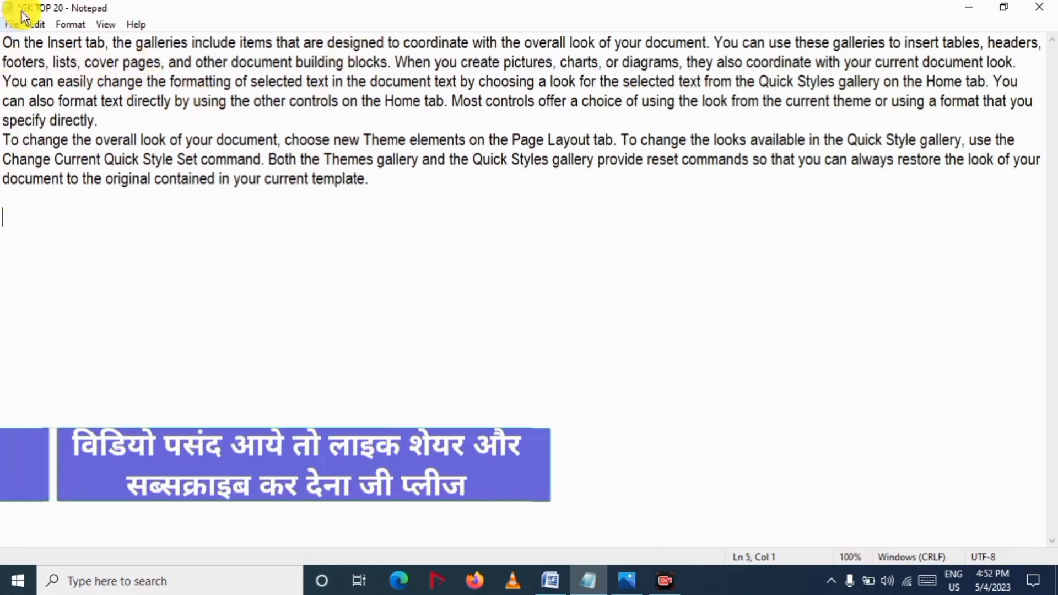
Change the document's font to Brush Script MT in italic, size 16
{"action": "left_click", "coordinate": [67, 24]}
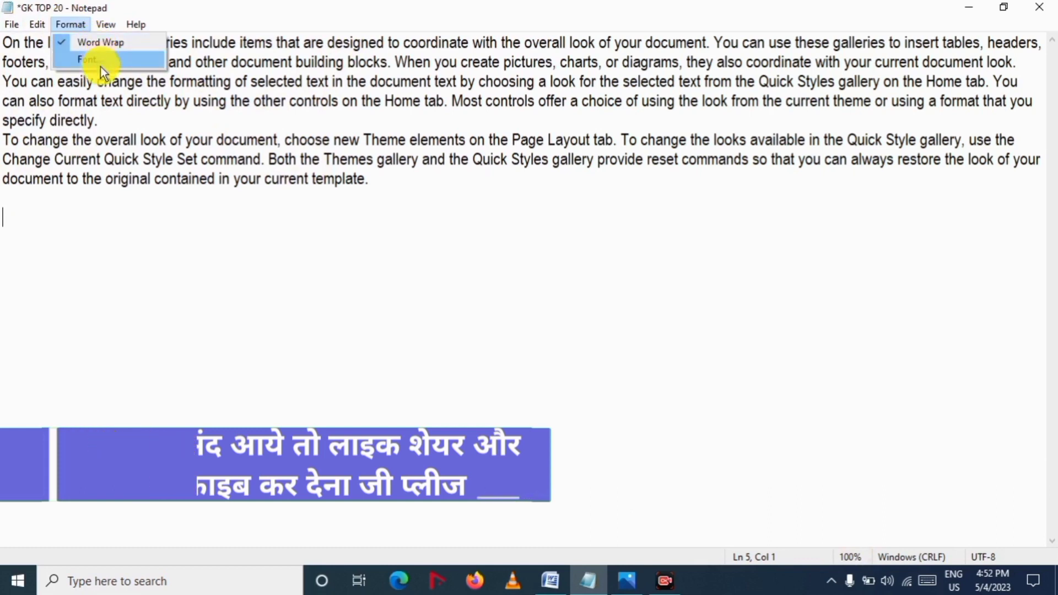
{"action": "left_click", "coordinate": [100, 65]}
{"action": "left_click_drag", "start_coordinate": [200, 121], "coordinate": [262, 134]}
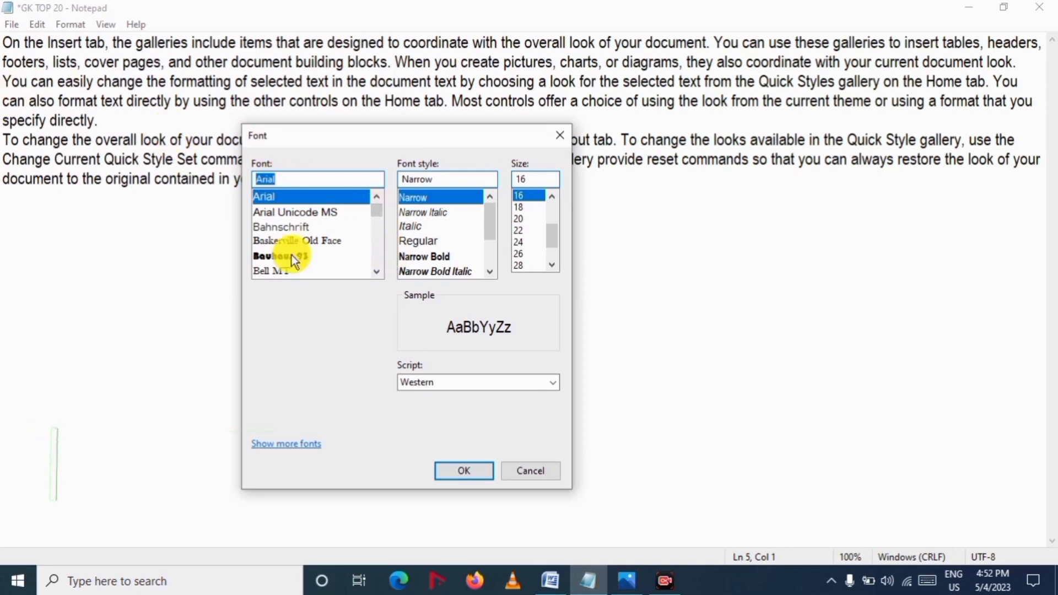
{"action": "scroll", "coordinate": [293, 256], "scroll_direction": "down", "scroll_amount": 2}
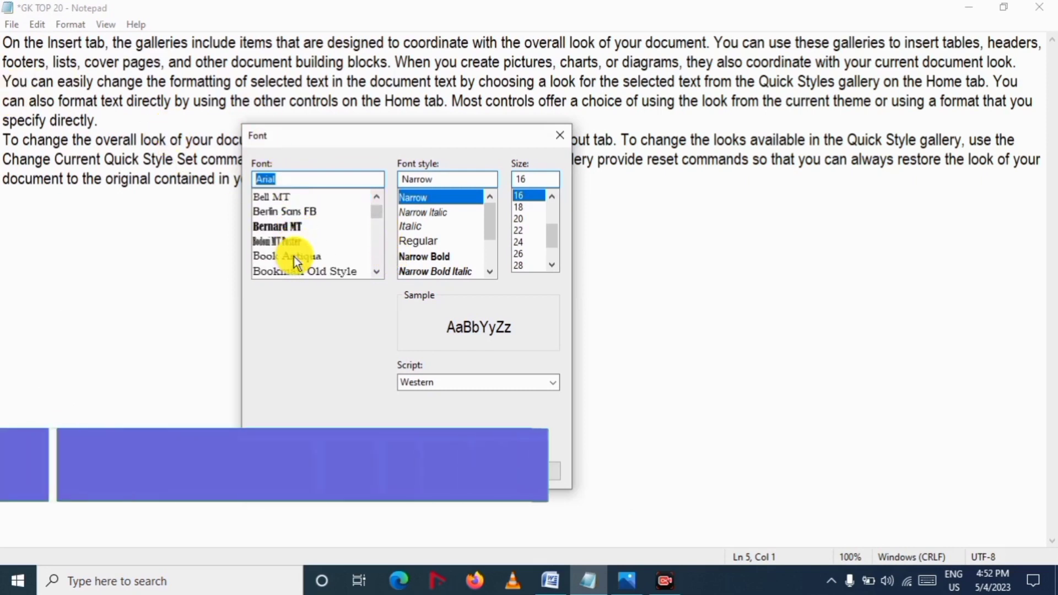
{"action": "scroll", "coordinate": [293, 256], "scroll_direction": "down", "scroll_amount": 2}
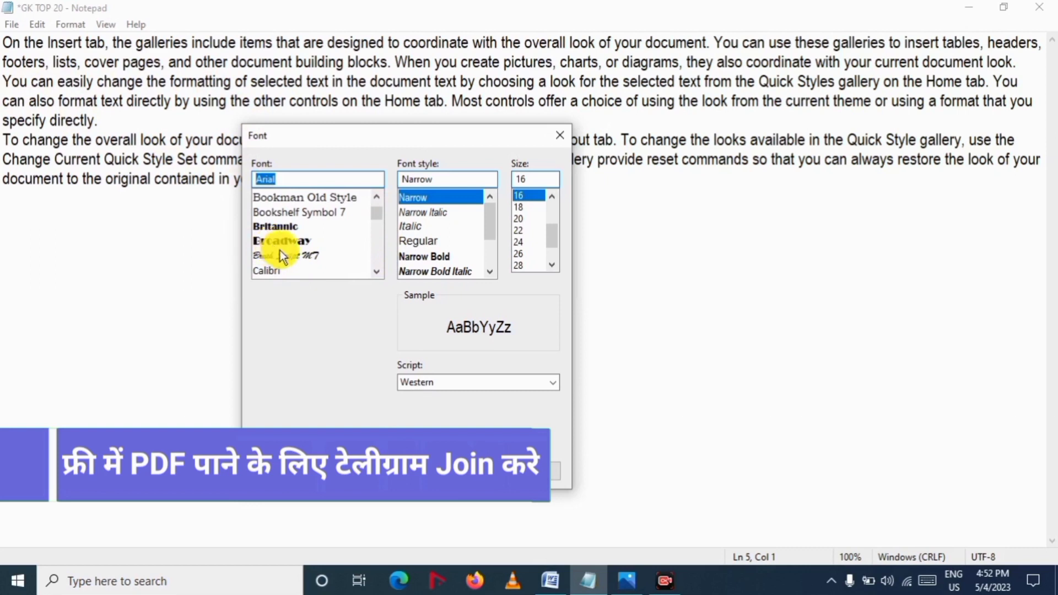
{"action": "left_click", "coordinate": [289, 255]}
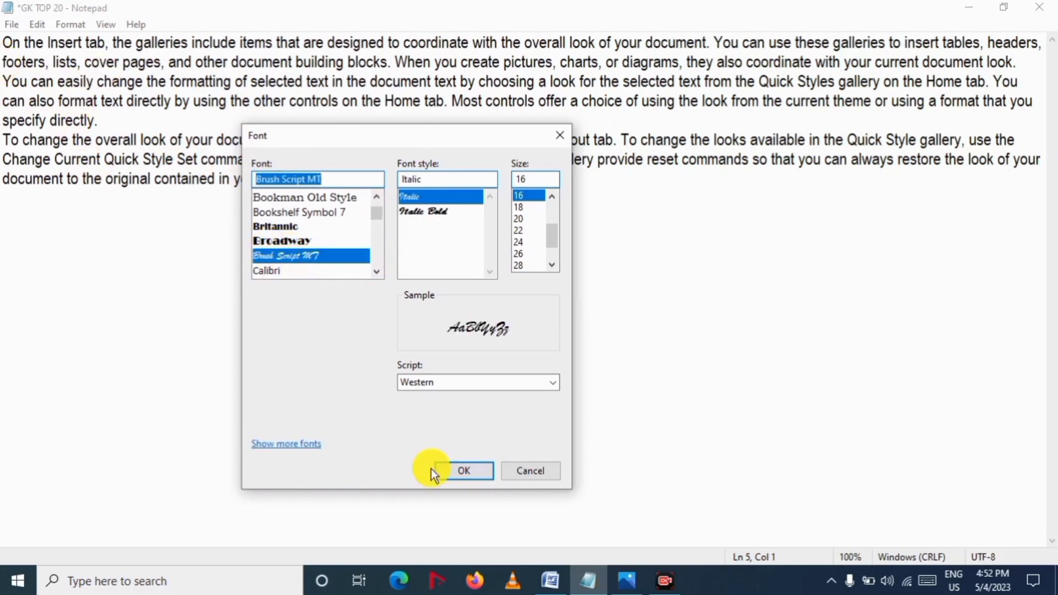
{"action": "left_click", "coordinate": [456, 471]}
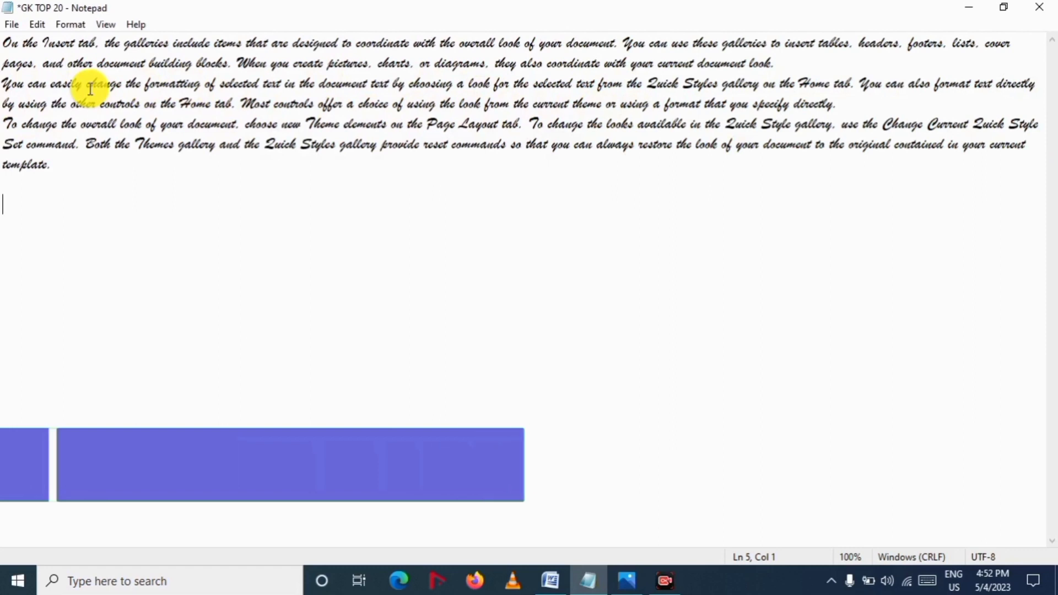
Change the document's font to Arial in Narrow Italic style at size 16
{"action": "left_click", "coordinate": [70, 25]}
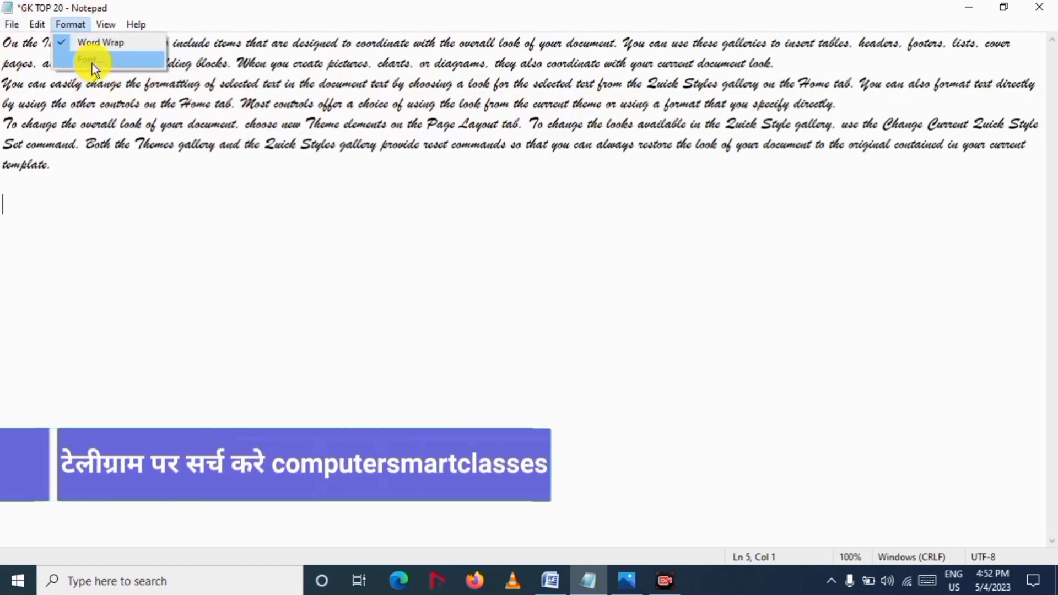
{"action": "left_click", "coordinate": [93, 62]}
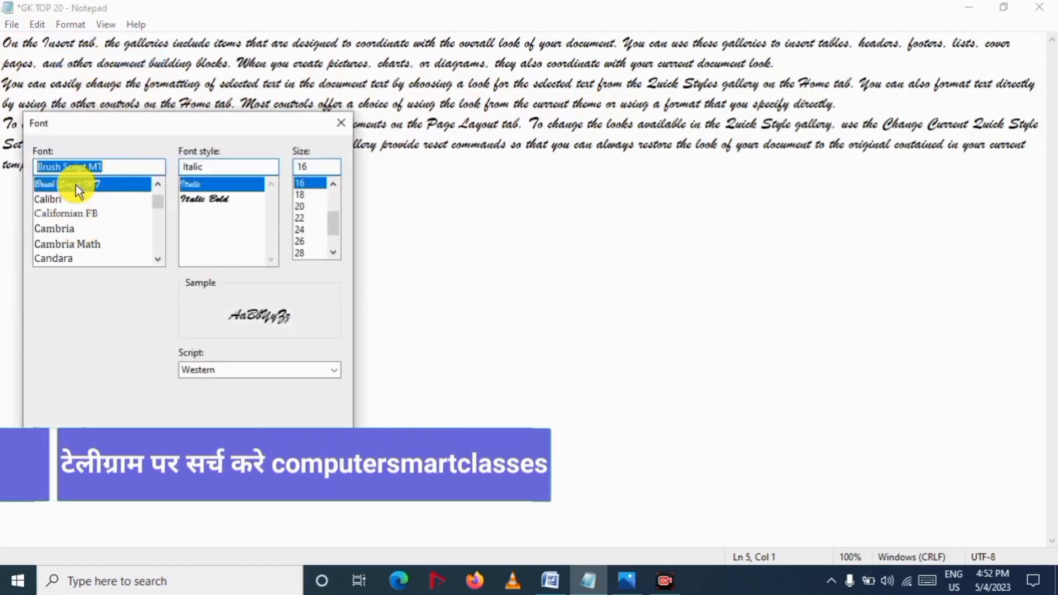
{"action": "scroll", "coordinate": [84, 214], "scroll_direction": "down", "scroll_amount": 2}
{"action": "scroll", "coordinate": [84, 214], "scroll_direction": "up", "scroll_amount": 3}
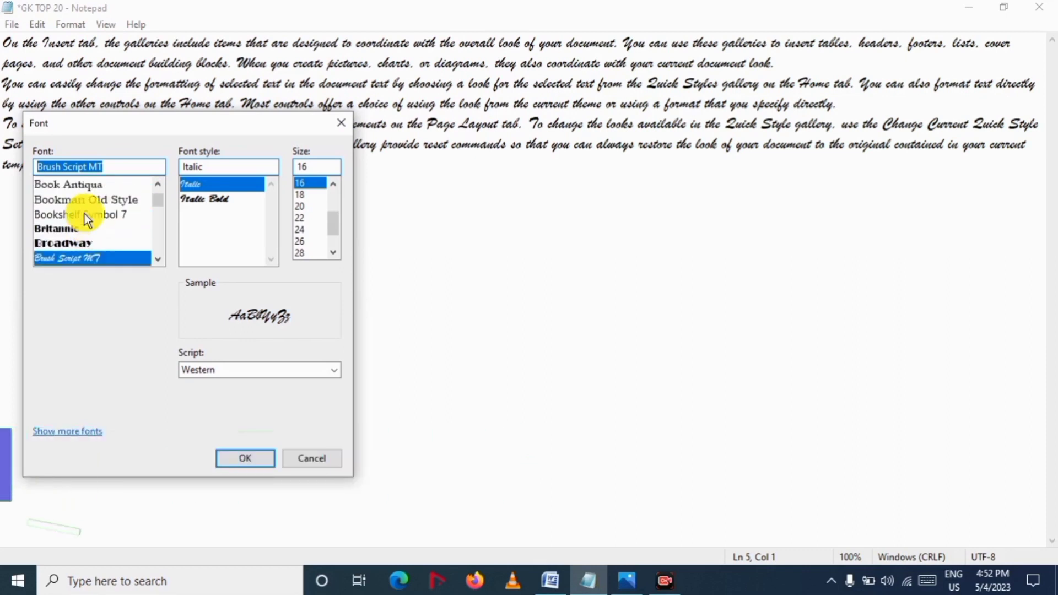
{"action": "scroll", "coordinate": [84, 213], "scroll_direction": "up", "scroll_amount": 3}
{"action": "scroll", "coordinate": [84, 214], "scroll_direction": "up", "scroll_amount": 3}
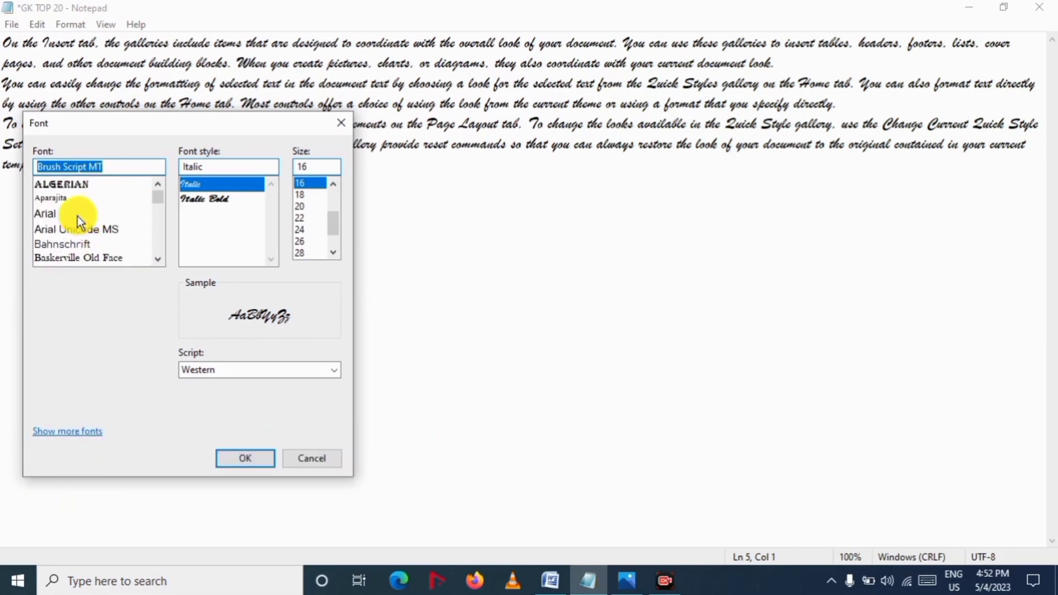
{"action": "left_click", "coordinate": [44, 213]}
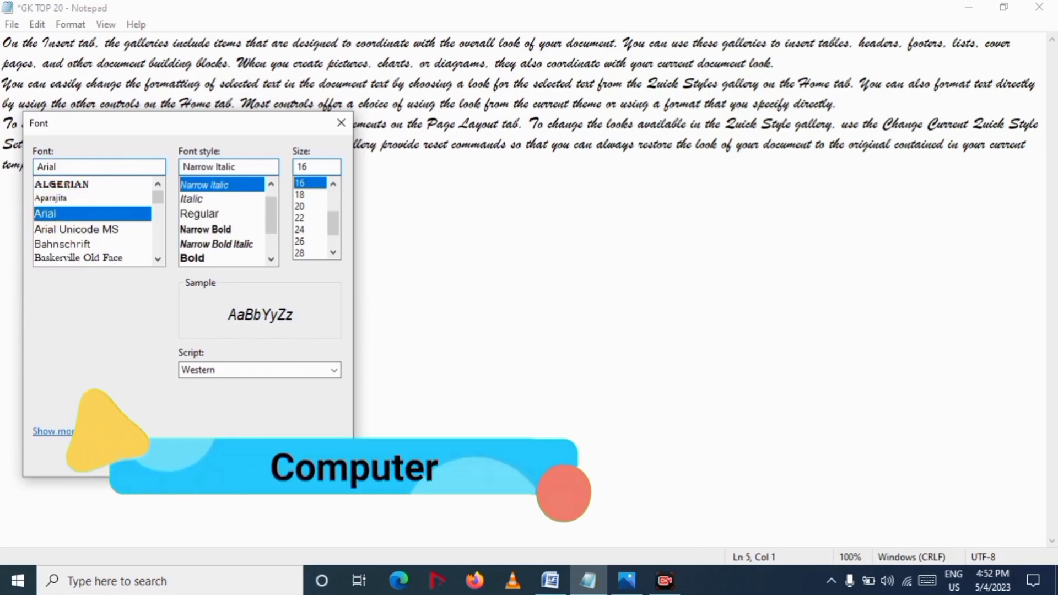
{"action": "key", "text": "Return"}
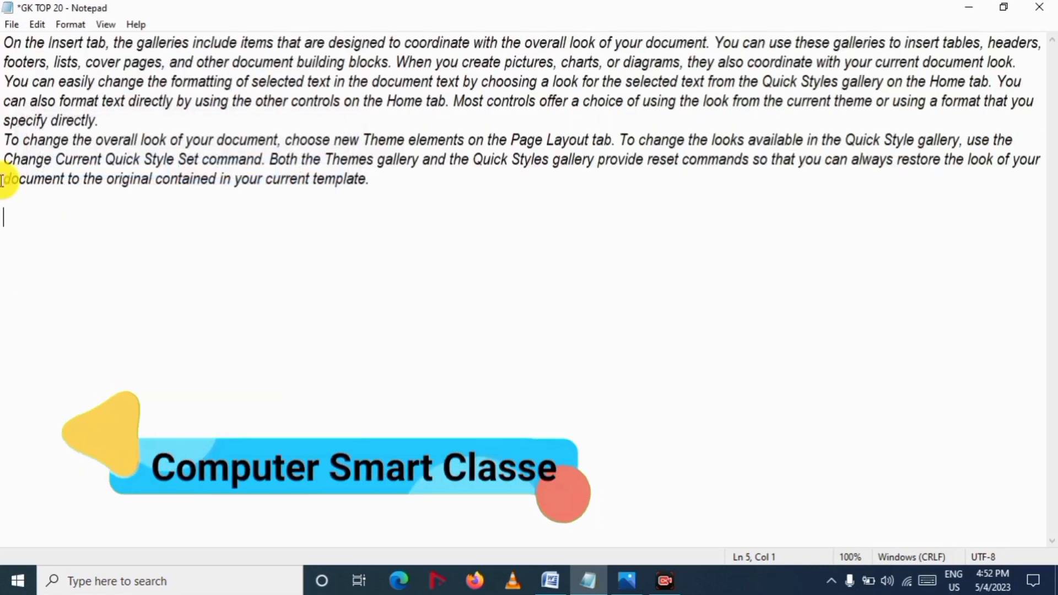
Set the Arial text's font style to Italic
{"action": "left_click", "coordinate": [62, 28]}
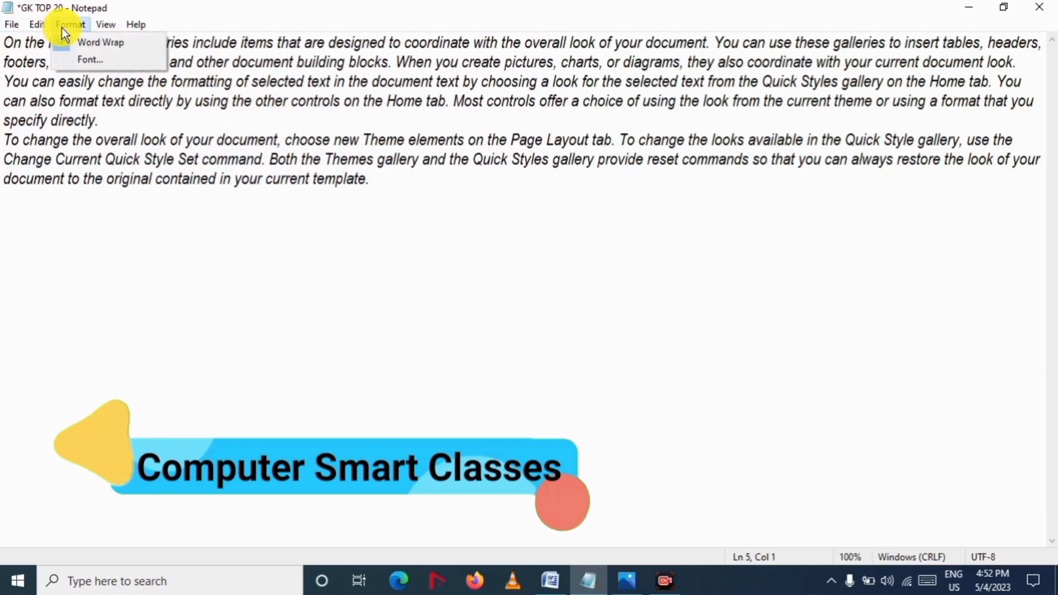
{"action": "left_click", "coordinate": [99, 64]}
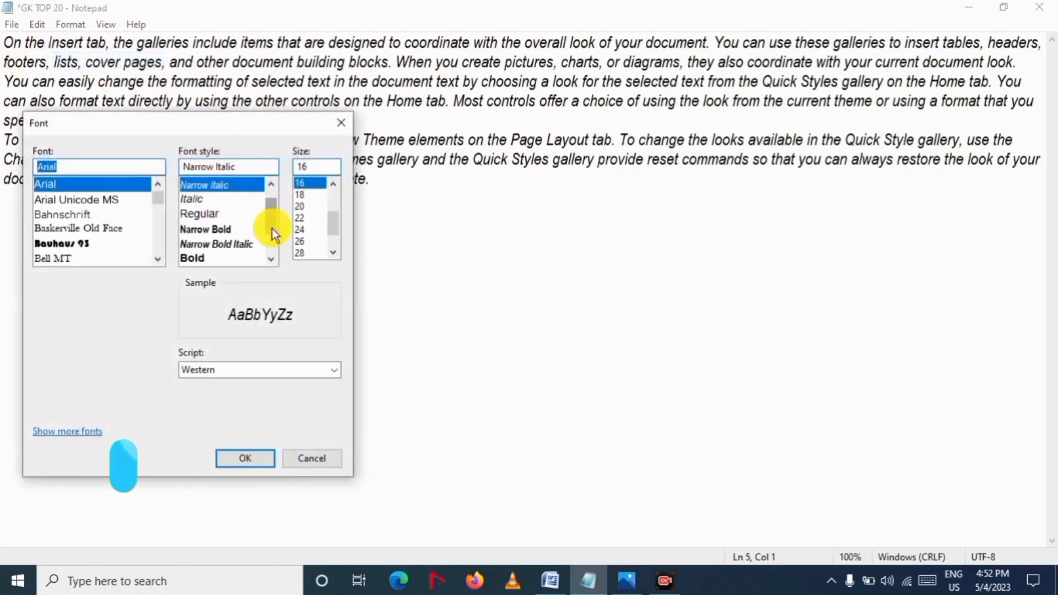
{"action": "scroll", "coordinate": [273, 229], "scroll_direction": "down", "scroll_amount": 1}
{"action": "scroll", "coordinate": [276, 223], "scroll_direction": "up", "scroll_amount": 1}
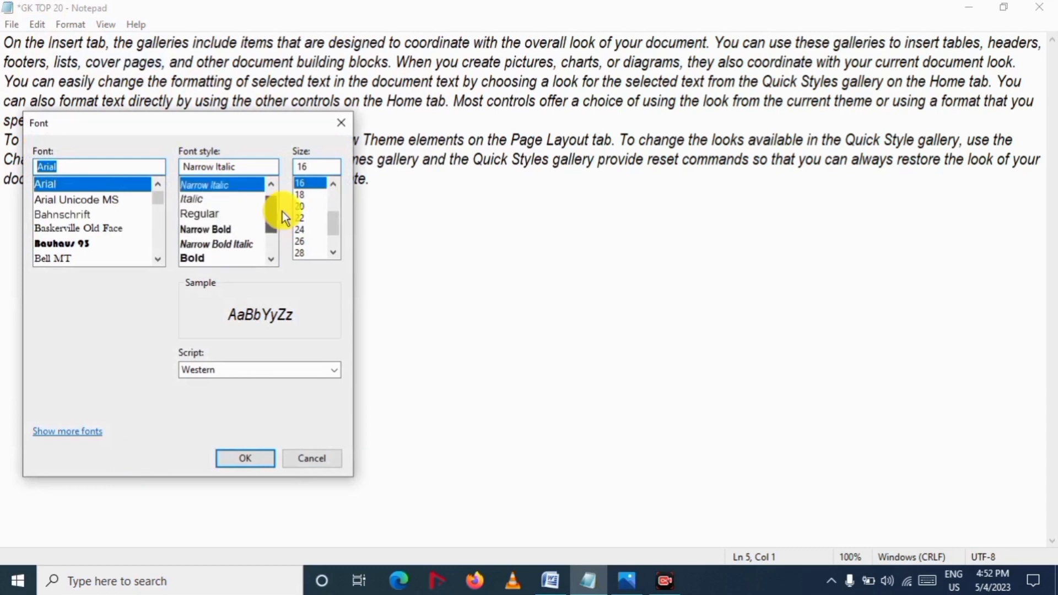
{"action": "left_click", "coordinate": [199, 202]}
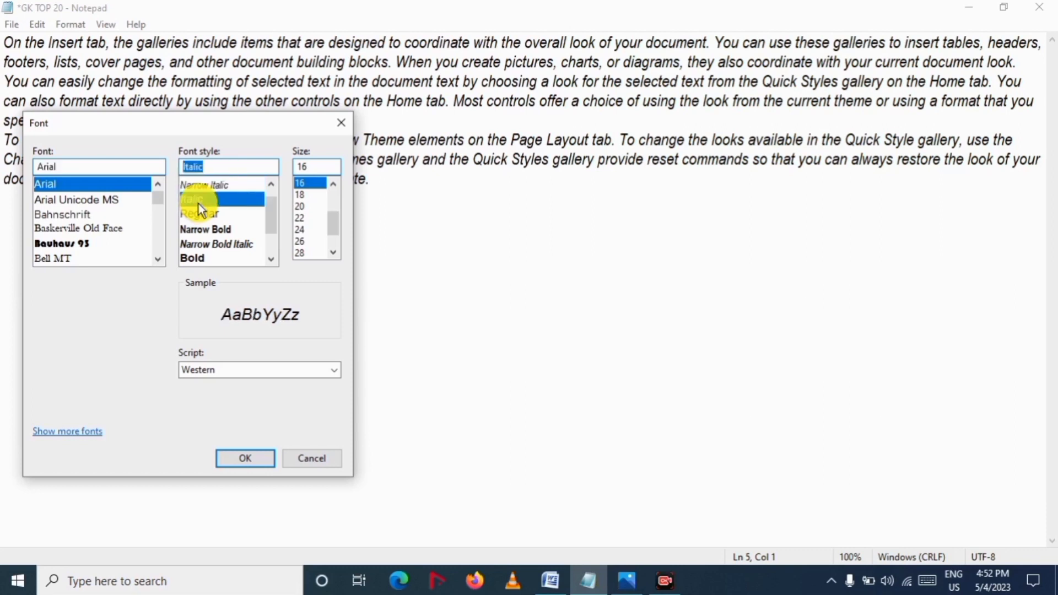
{"action": "left_click", "coordinate": [248, 461]}
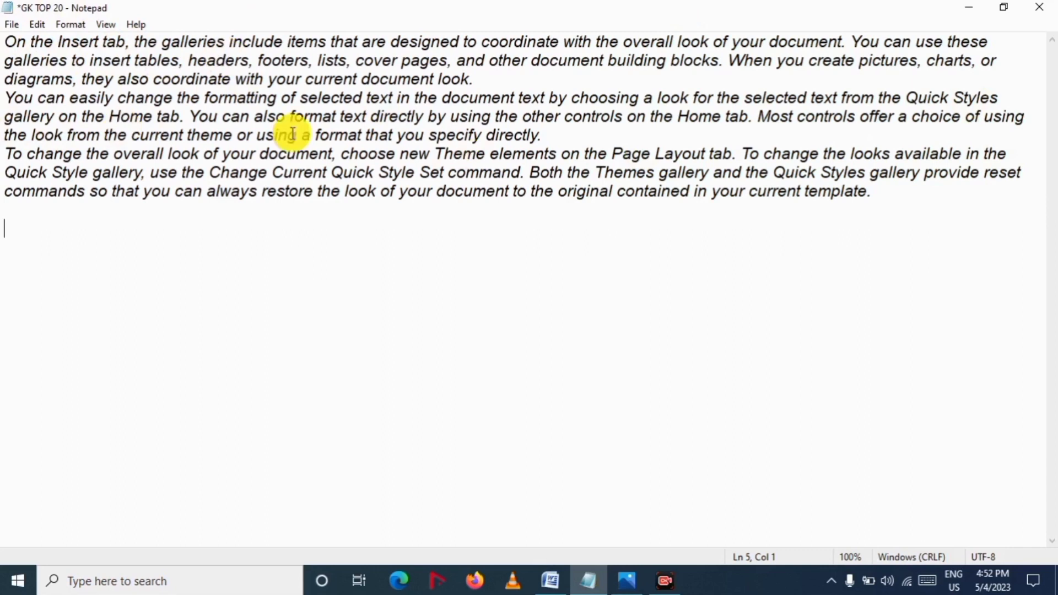
Set the Arial text's font style to Bold
{"action": "left_click", "coordinate": [67, 25]}
{"action": "left_click", "coordinate": [92, 55]}
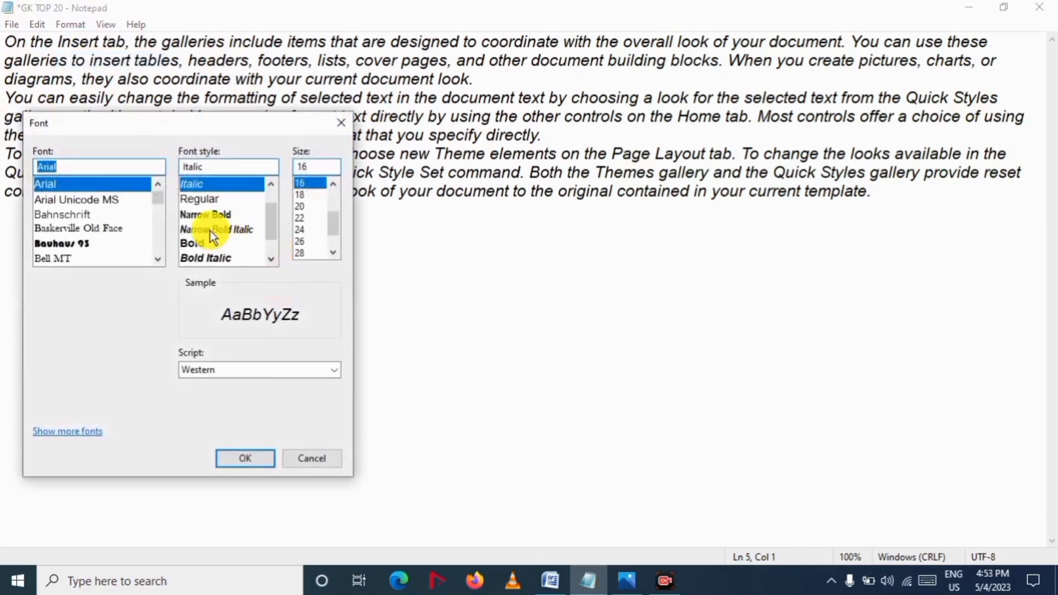
{"action": "left_click", "coordinate": [189, 243]}
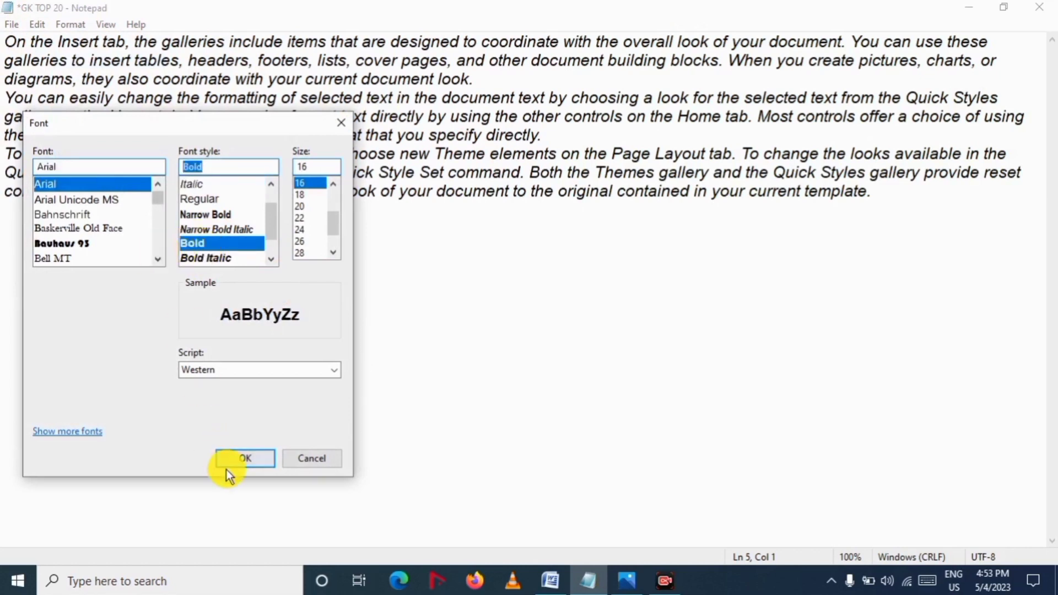
{"action": "left_click", "coordinate": [246, 458]}
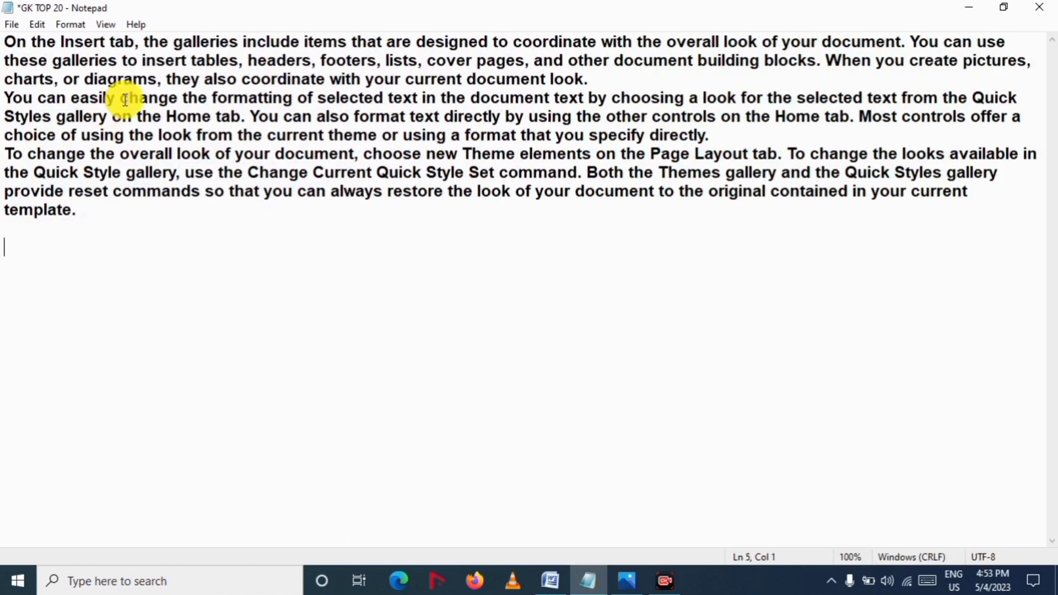
Set the Arial text's font style to Bold Italic
{"action": "left_click", "coordinate": [67, 30]}
{"action": "left_click", "coordinate": [84, 55]}
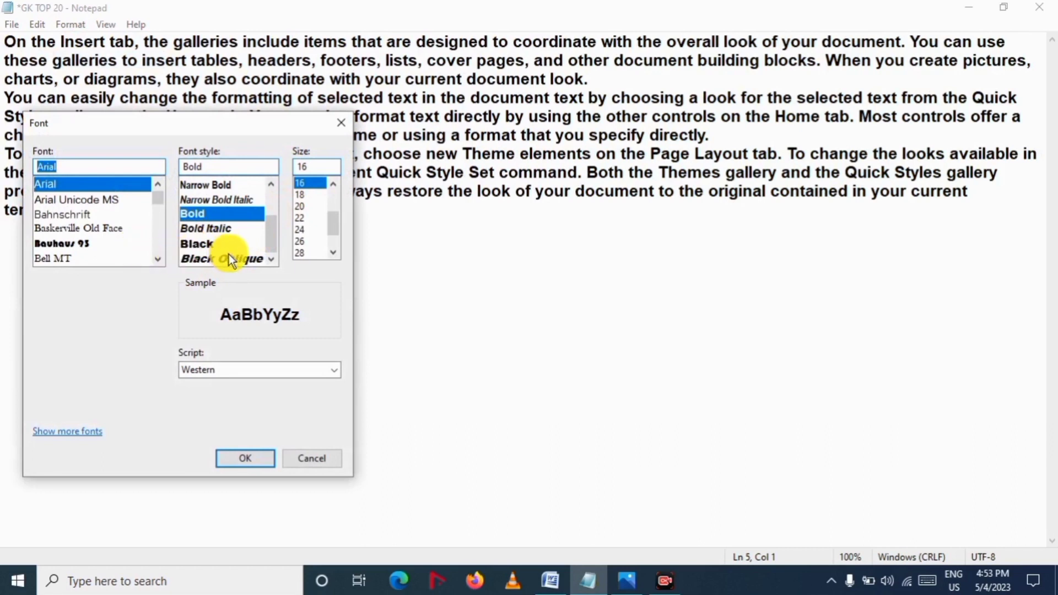
{"action": "left_click", "coordinate": [213, 229]}
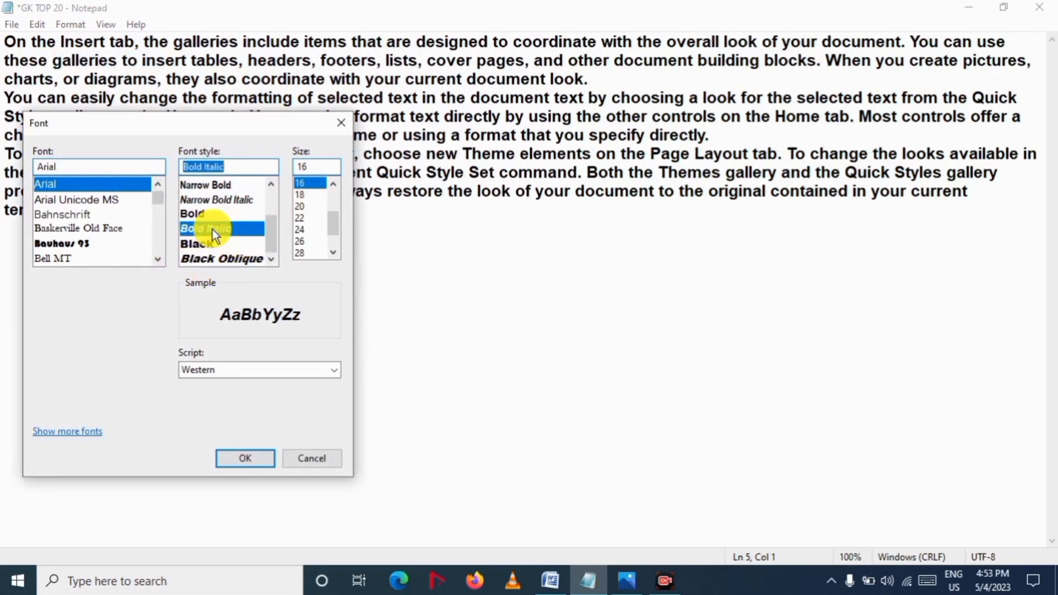
{"action": "left_click", "coordinate": [246, 458]}
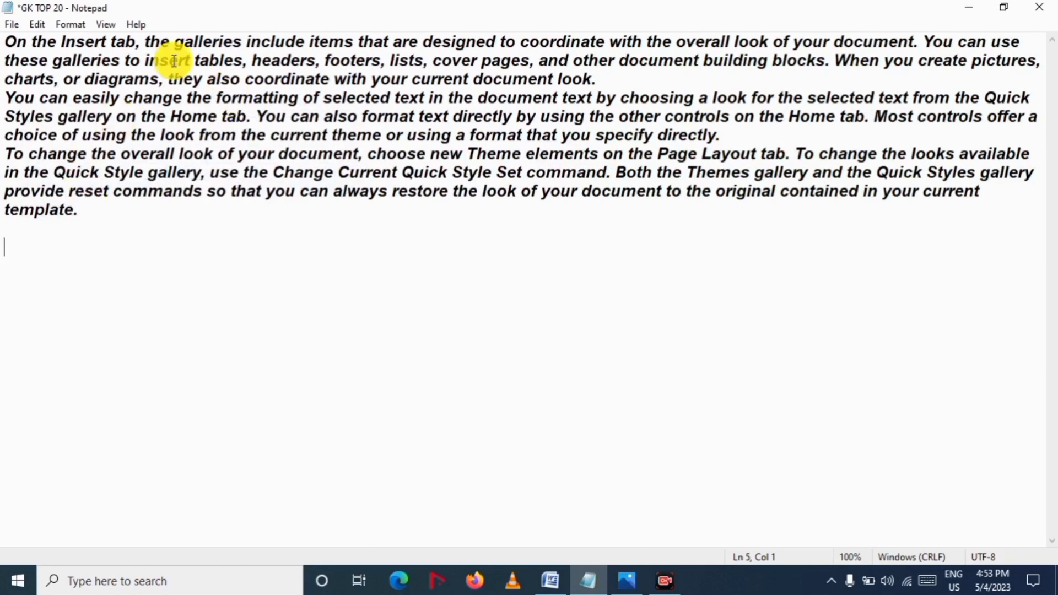
Increase the document's font size to 24
{"action": "left_click", "coordinate": [72, 25]}
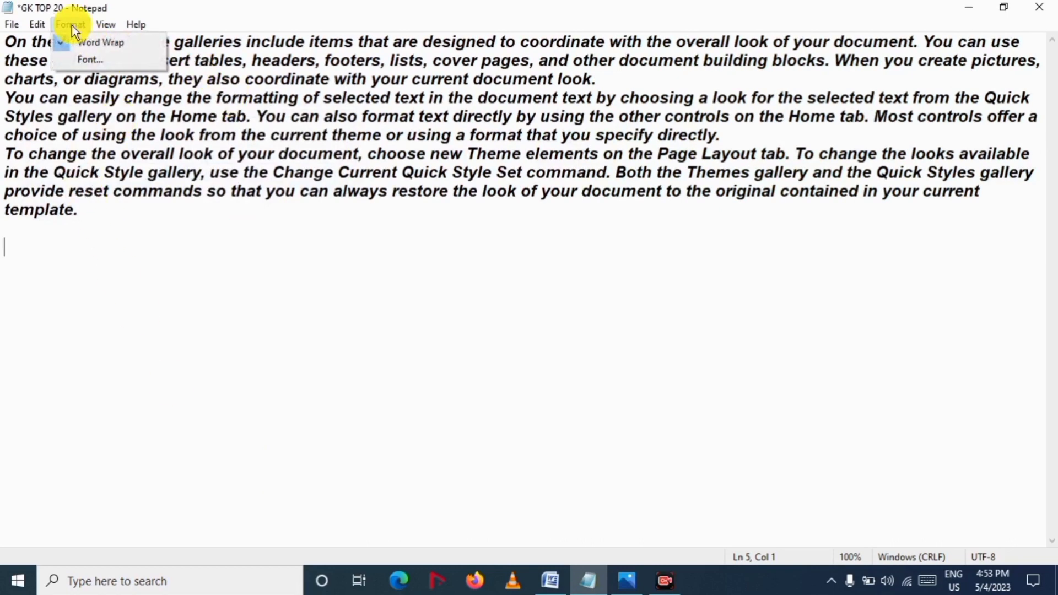
{"action": "left_click", "coordinate": [92, 57]}
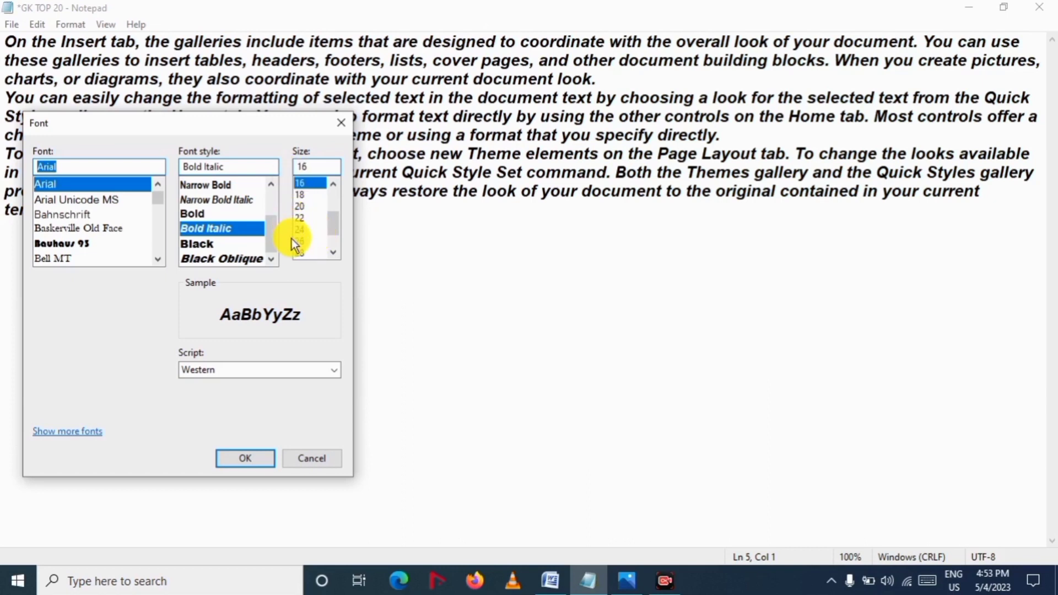
{"action": "left_click", "coordinate": [302, 230]}
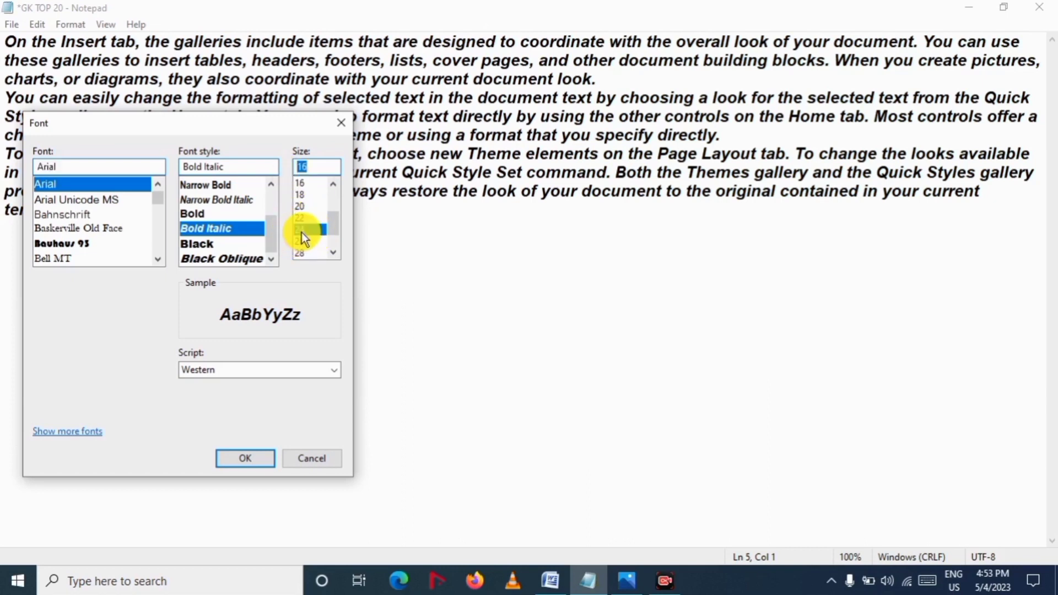
{"action": "left_click", "coordinate": [249, 458]}
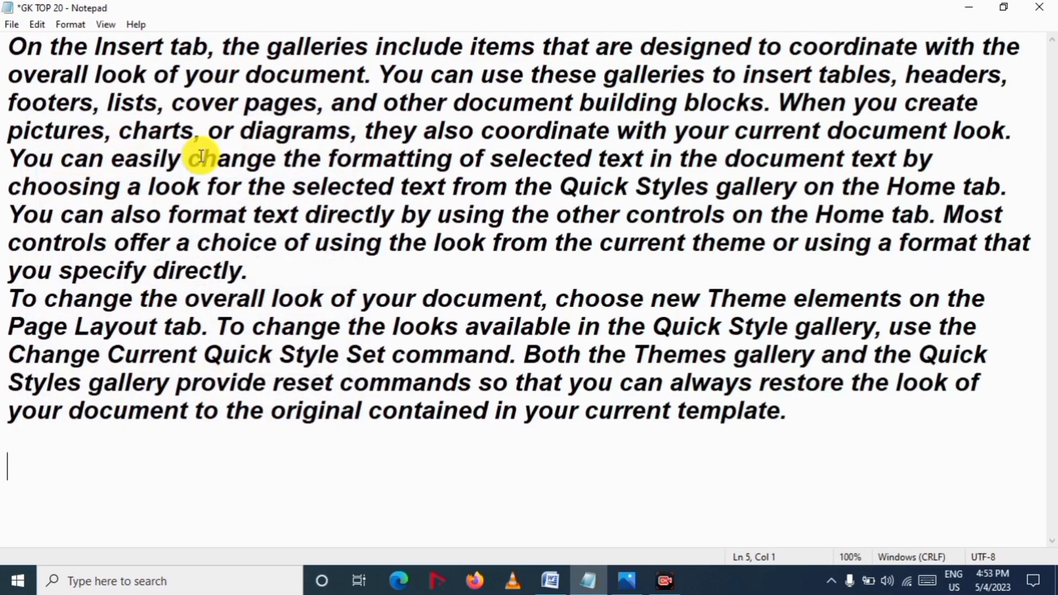
{"action": "left_click", "coordinate": [85, 24]}
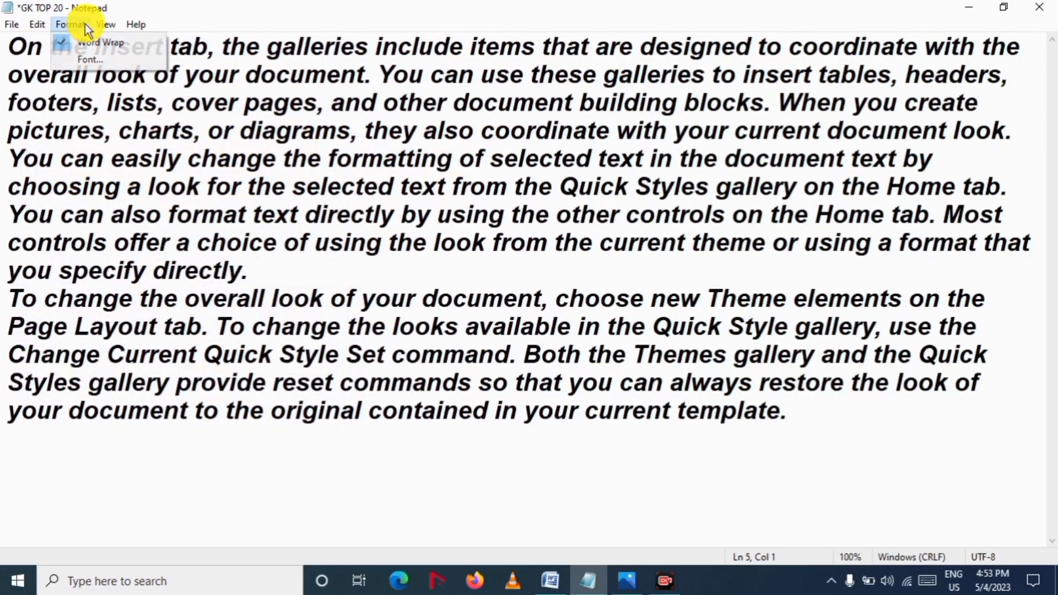
{"action": "left_click", "coordinate": [85, 57]}
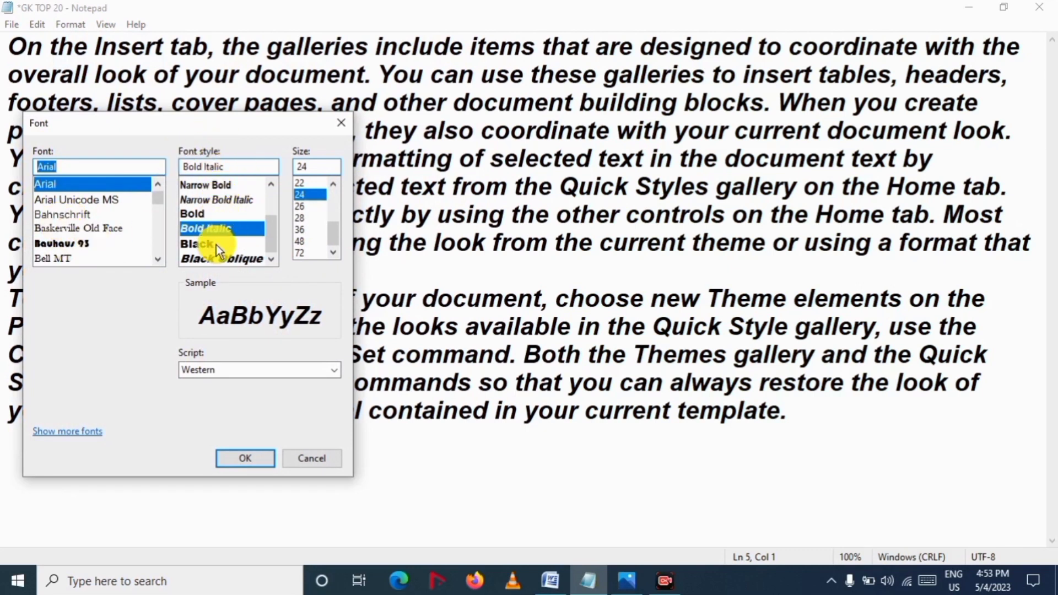
{"action": "scroll", "coordinate": [214, 237], "scroll_direction": "up", "scroll_amount": 1}
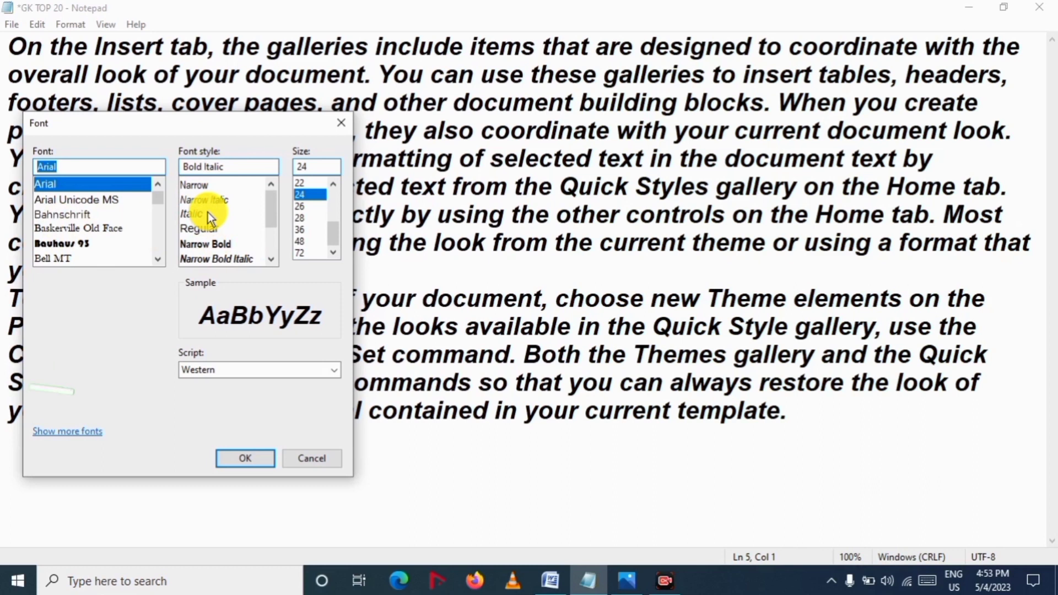
{"action": "left_click", "coordinate": [342, 122]}
Hide the status bar and turn it back on
{"action": "left_click", "coordinate": [111, 28]}
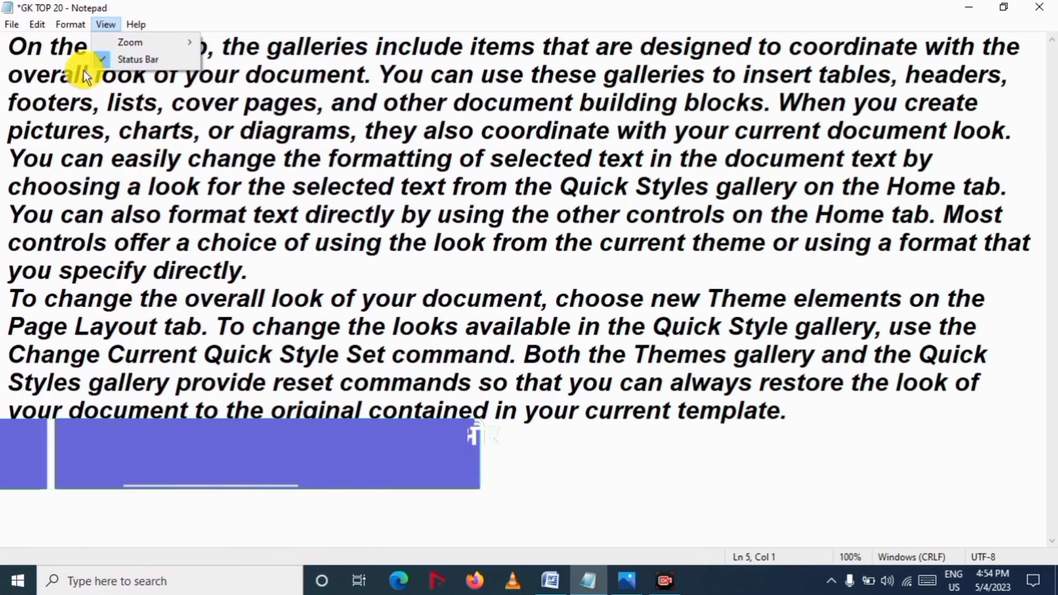
{"action": "left_click", "coordinate": [148, 65]}
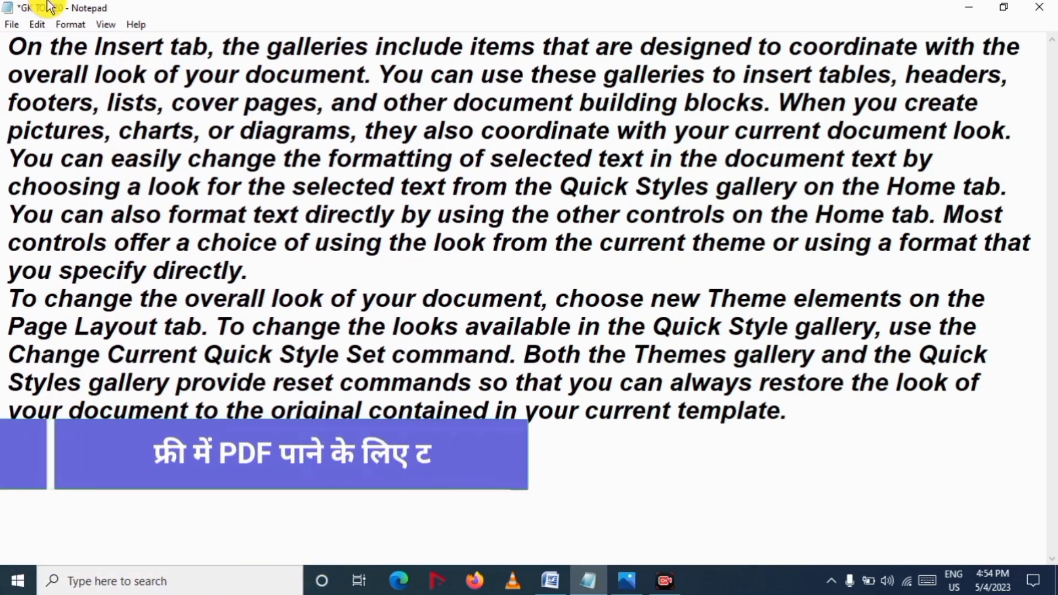
{"action": "left_click", "coordinate": [95, 26]}
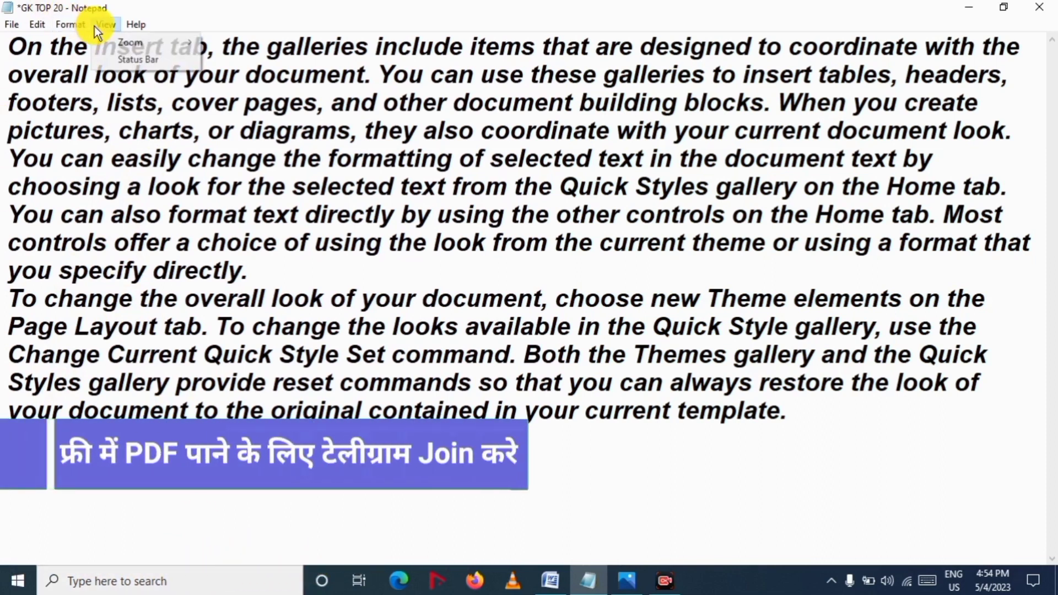
{"action": "left_click", "coordinate": [125, 58]}
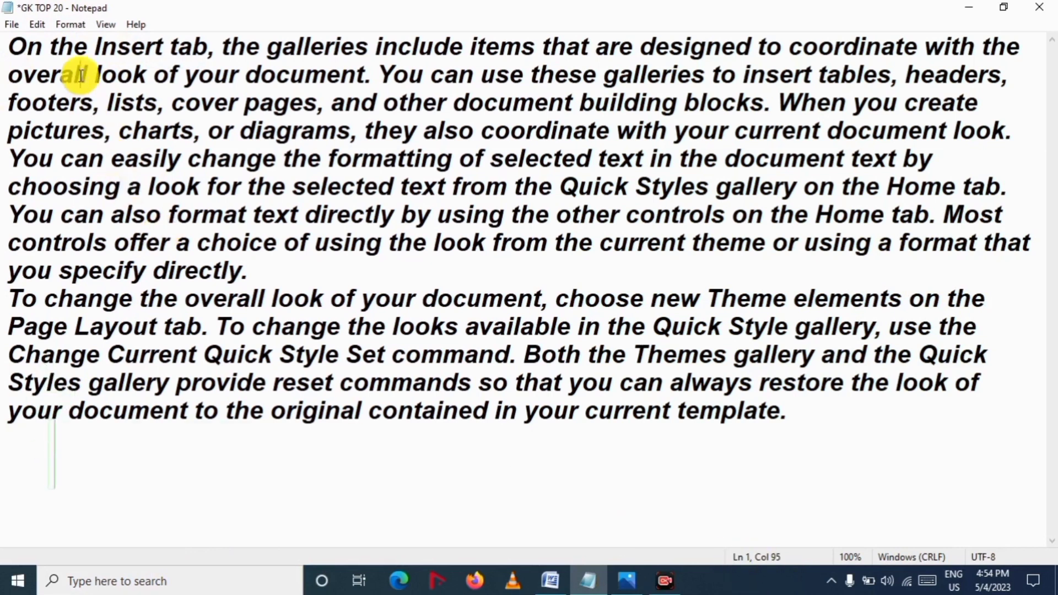
Select the words "On the" at the start of the first paragraph and check the line and column position in the status bar
{"action": "left_click", "coordinate": [157, 52]}
{"action": "left_click_drag", "start_coordinate": [9, 48], "coordinate": [83, 51]}
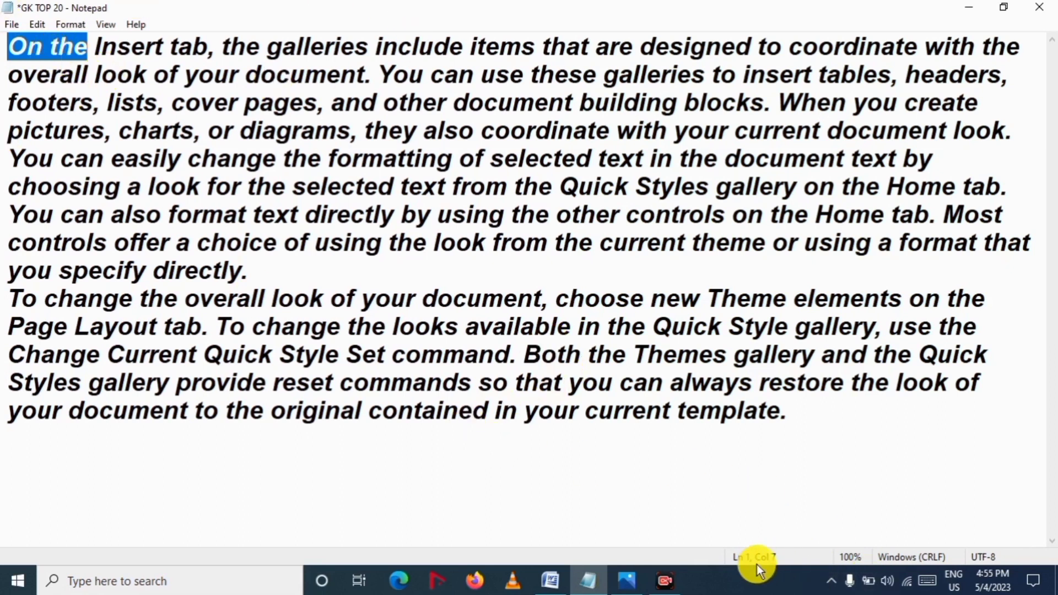
Select the first paragraph's text from the start through "galleries" in the second line to check the status bar position, then clear the selection
{"action": "left_click", "coordinate": [100, 49]}
{"action": "left_click_drag", "start_coordinate": [26, 53], "coordinate": [692, 62]}
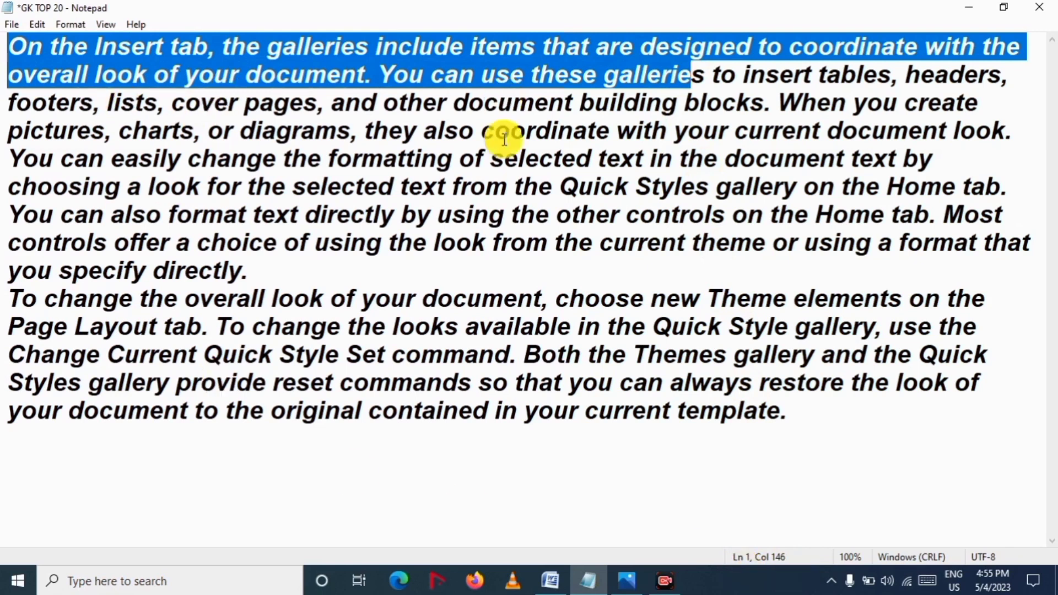
{"action": "left_click", "coordinate": [512, 457]}
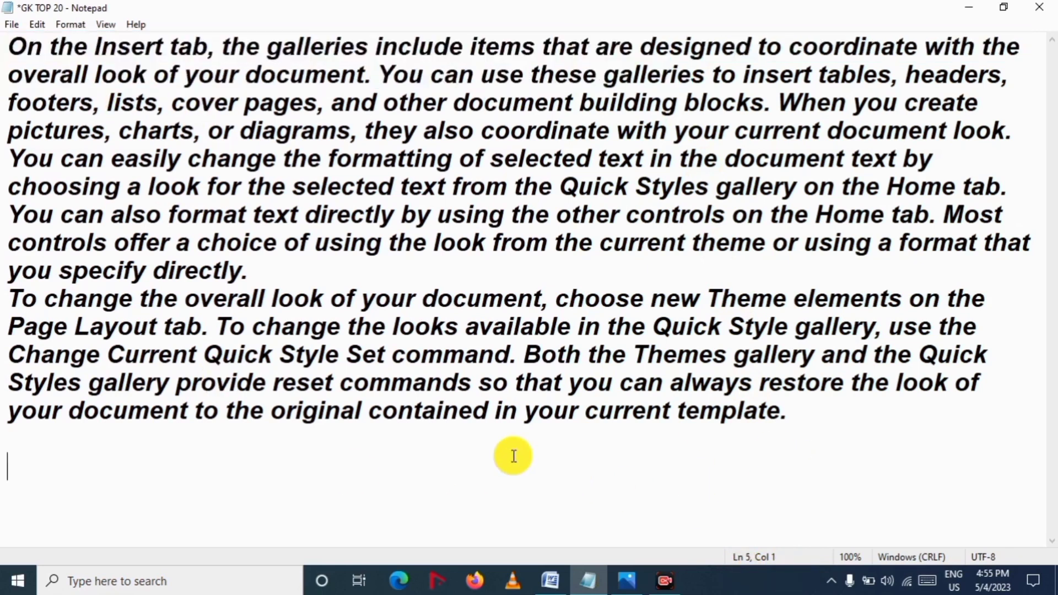
{"action": "left_click", "coordinate": [111, 23]}
{"action": "mouse_move", "coordinate": [137, 44]}
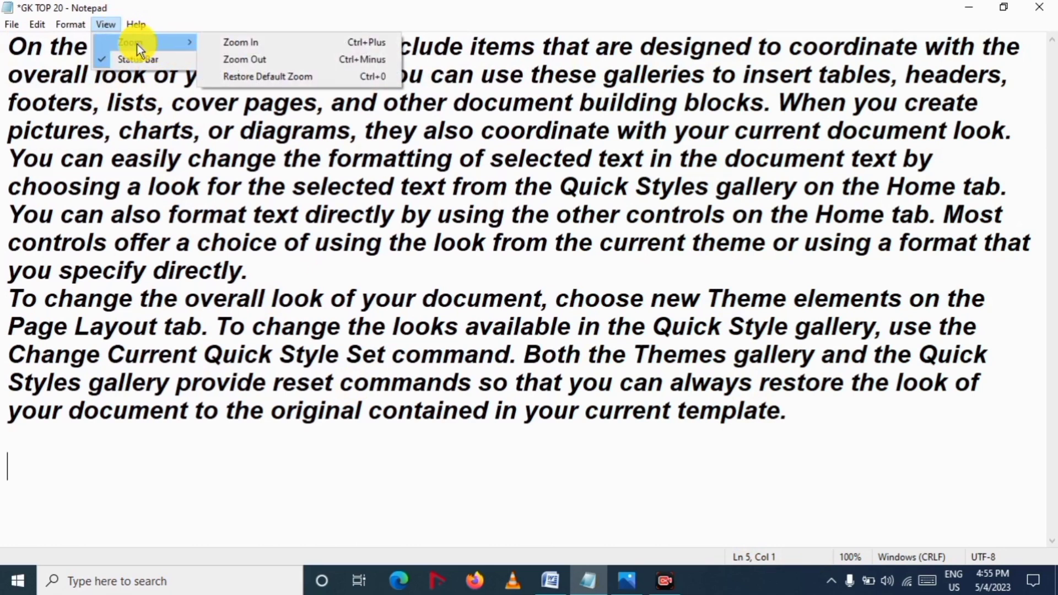
{"action": "left_click", "coordinate": [145, 215]}
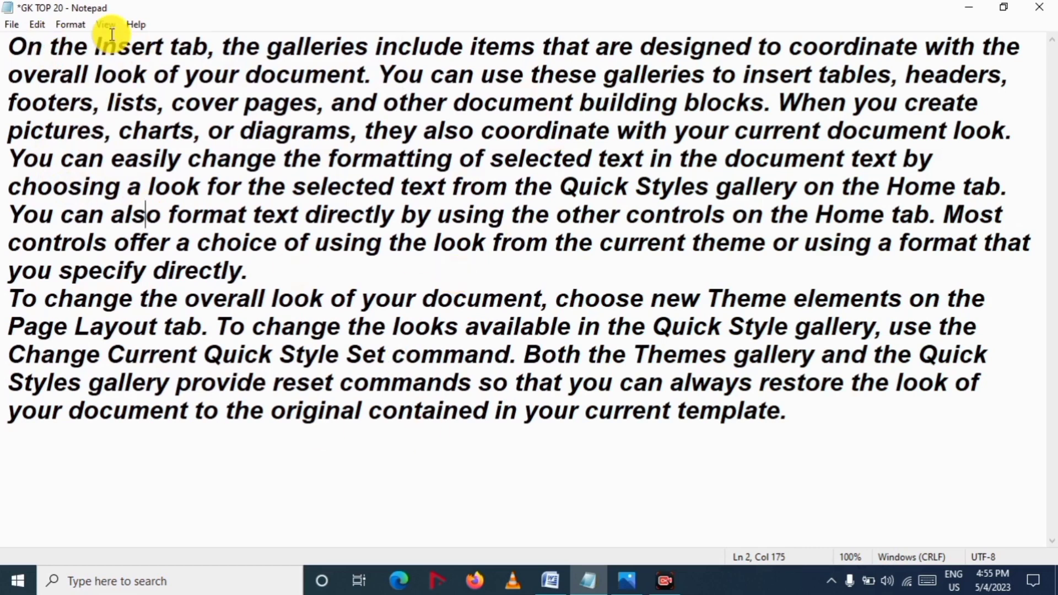
Zoom in on the document text twice, to 120%
{"action": "left_click", "coordinate": [88, 28]}
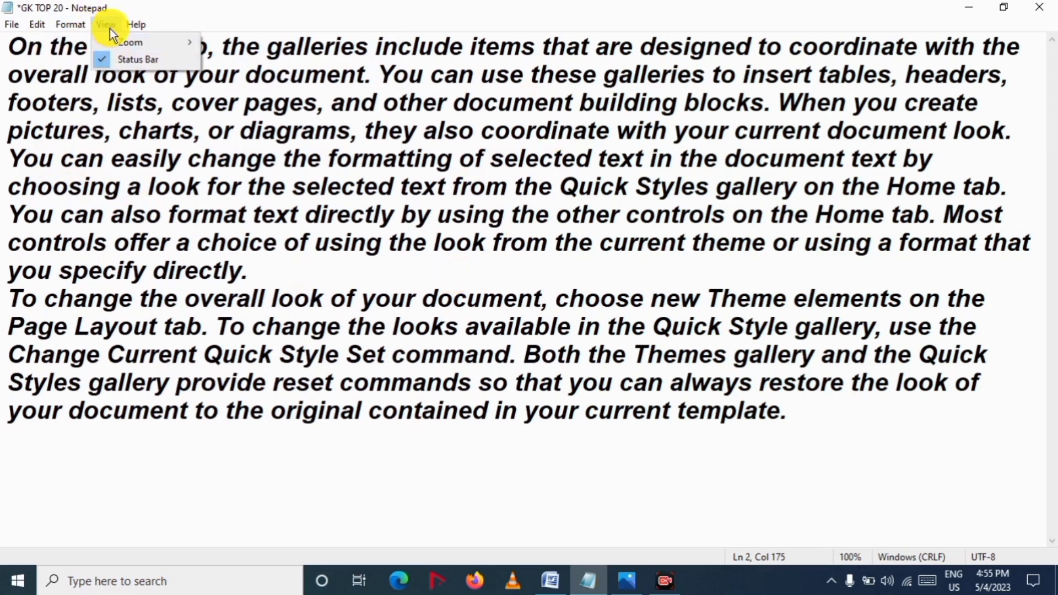
{"action": "mouse_move", "coordinate": [140, 41]}
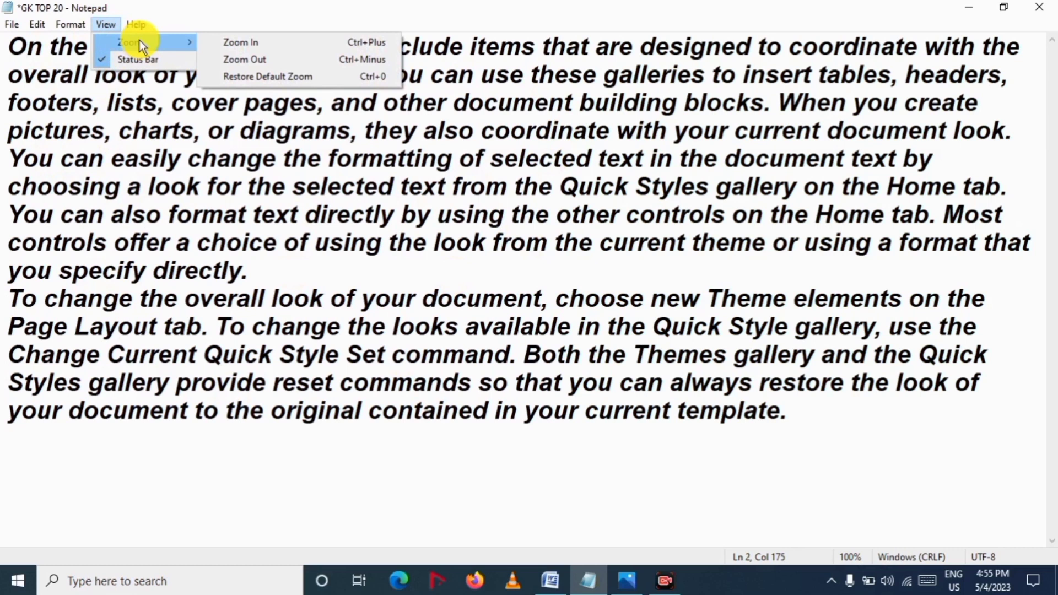
{"action": "left_click", "coordinate": [269, 44]}
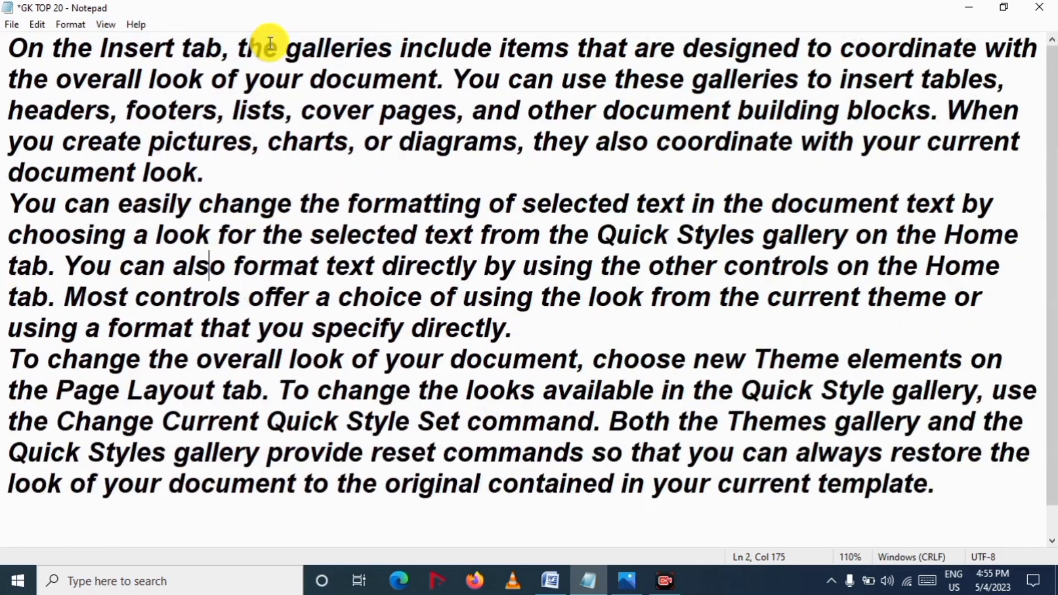
{"action": "left_click", "coordinate": [110, 23]}
{"action": "mouse_move", "coordinate": [136, 25]}
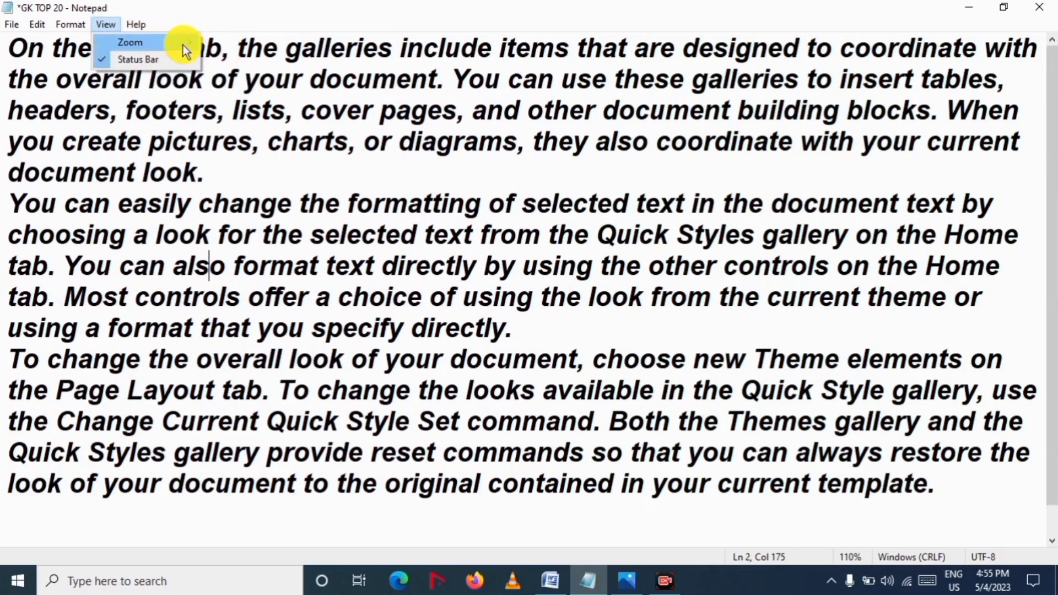
{"action": "mouse_move", "coordinate": [183, 44]}
{"action": "left_click", "coordinate": [226, 45]}
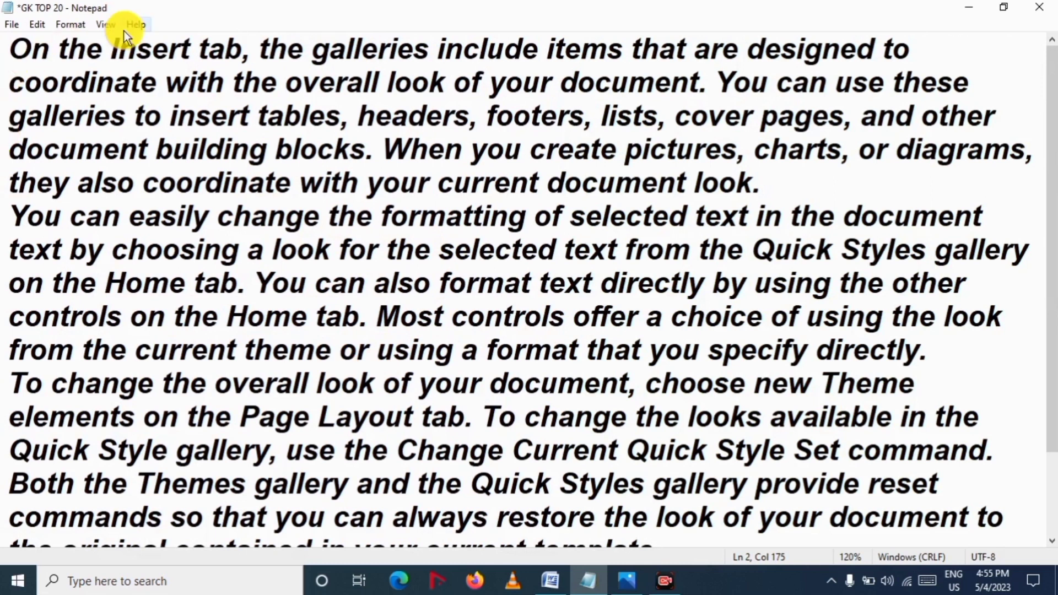
Zoom the document text back out in two increments, to 100%
{"action": "left_click", "coordinate": [108, 26]}
{"action": "mouse_move", "coordinate": [141, 42]}
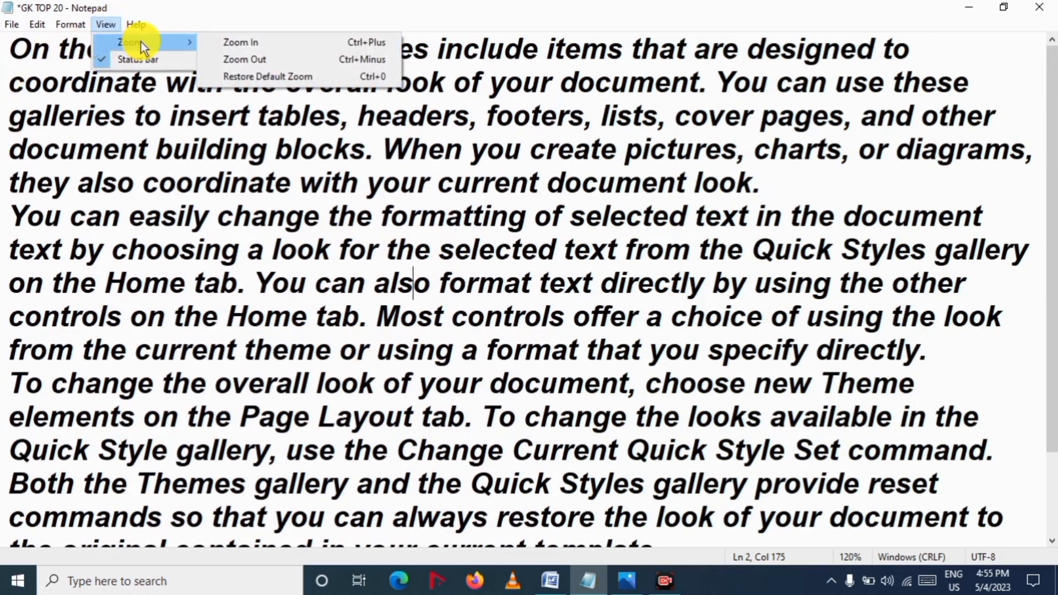
{"action": "left_click", "coordinate": [246, 62]}
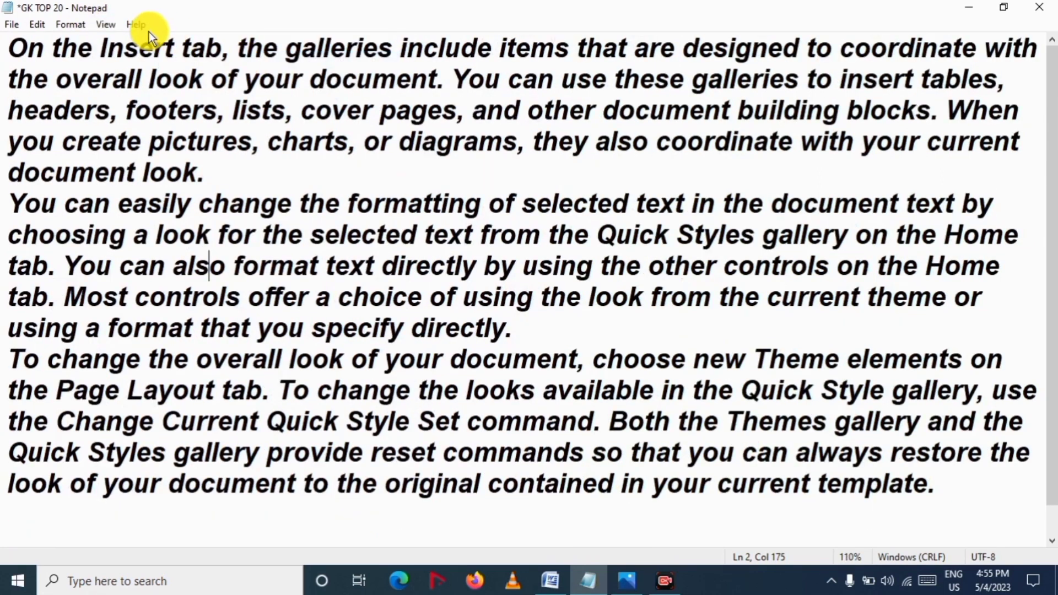
{"action": "left_click", "coordinate": [108, 26]}
{"action": "mouse_move", "coordinate": [138, 43]}
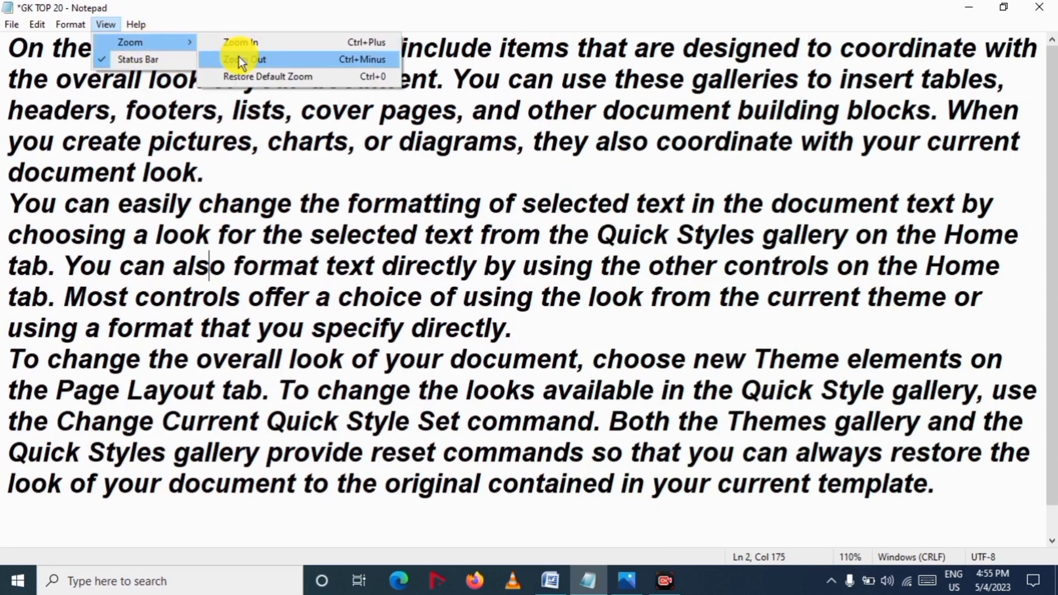
{"action": "left_click", "coordinate": [240, 57]}
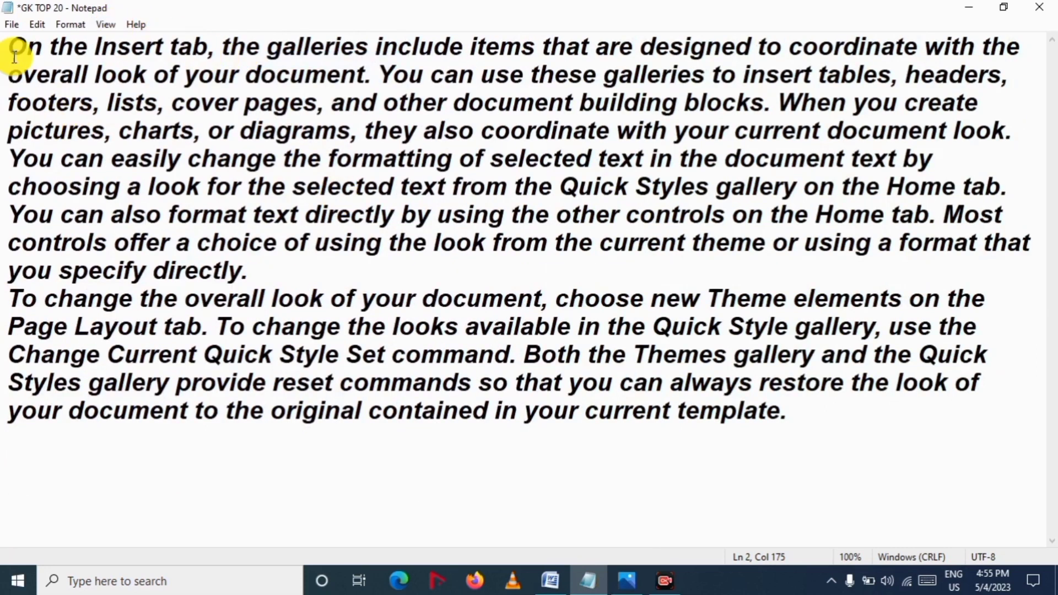
Open Notepad's online help and look over the available help commands
{"action": "left_click", "coordinate": [143, 25]}
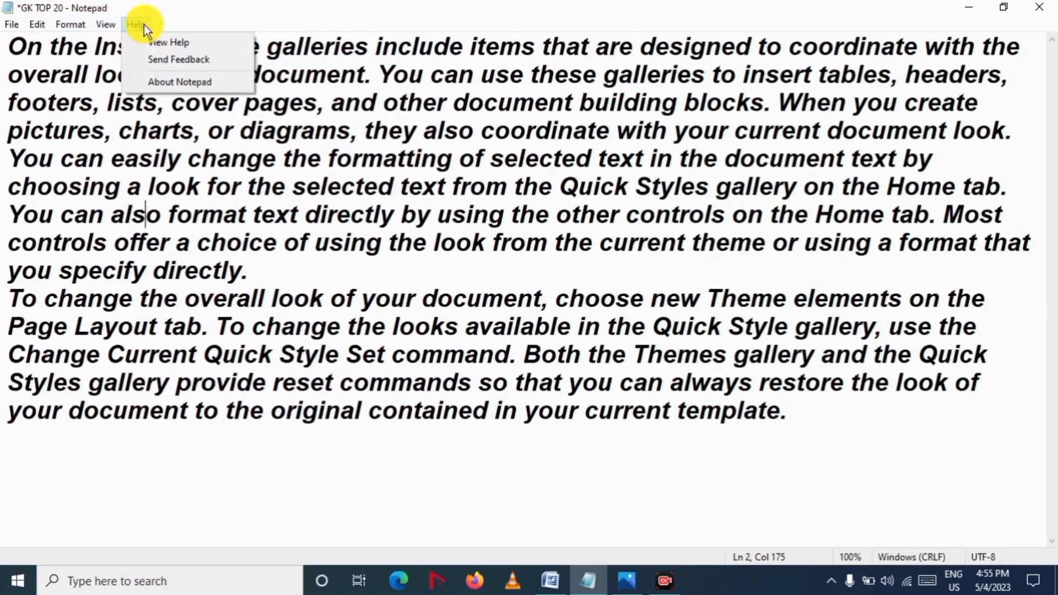
{"action": "left_click", "coordinate": [170, 44]}
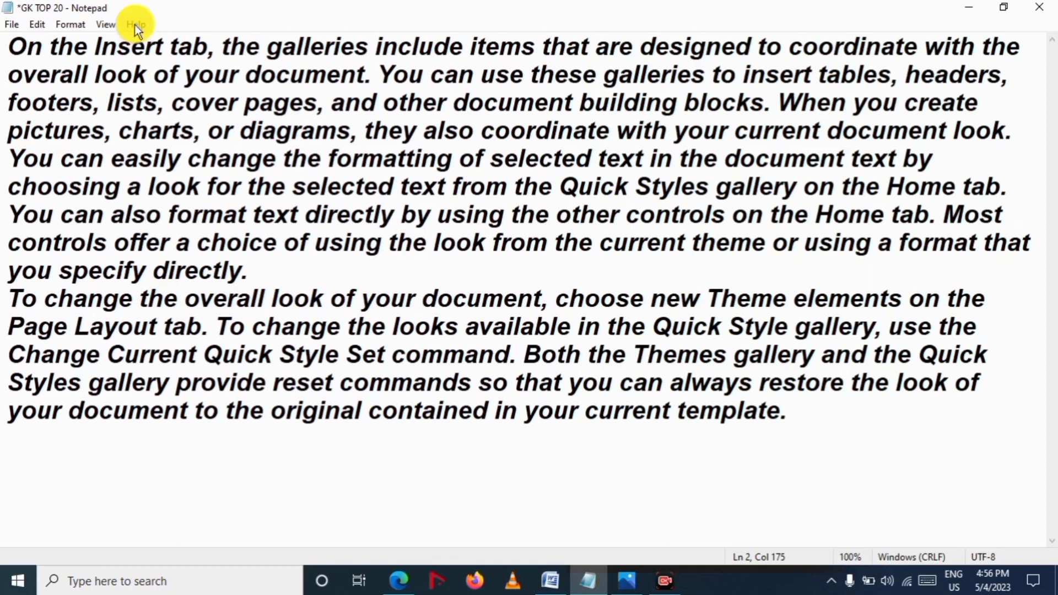
{"action": "left_click", "coordinate": [137, 25]}
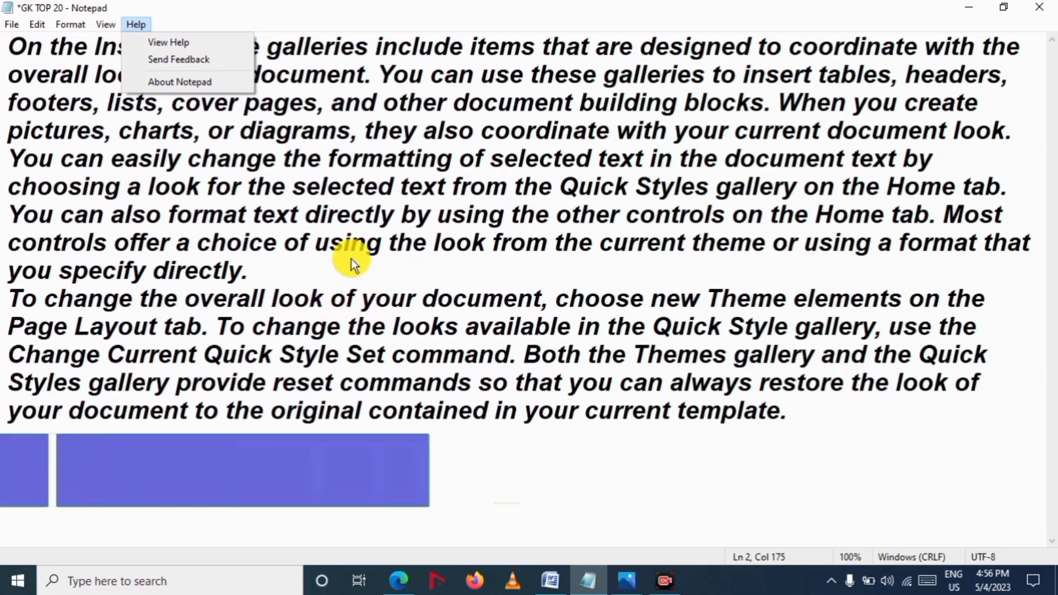
{"action": "left_click", "coordinate": [392, 272]}
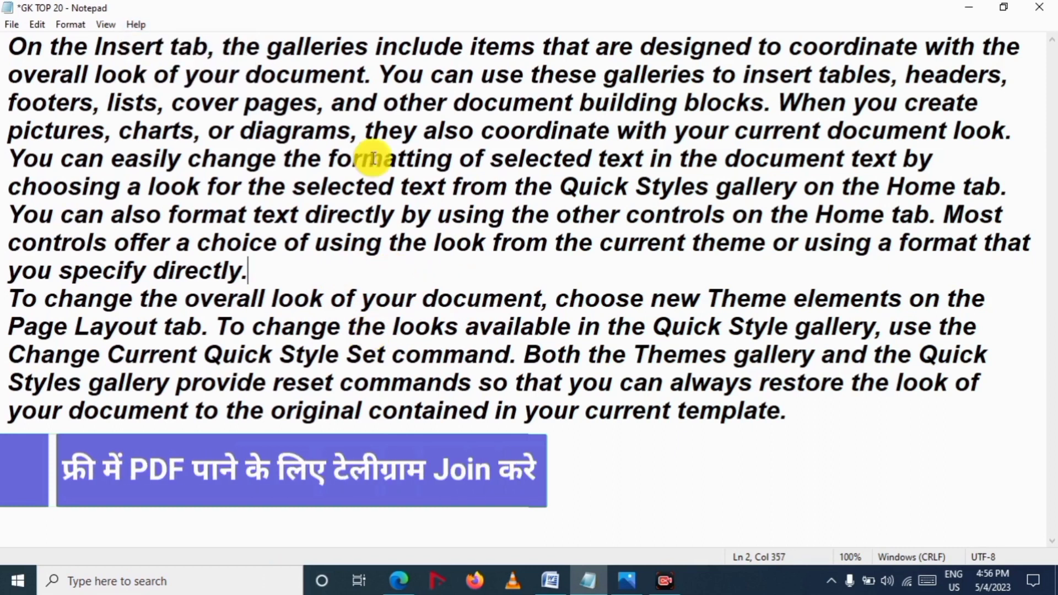